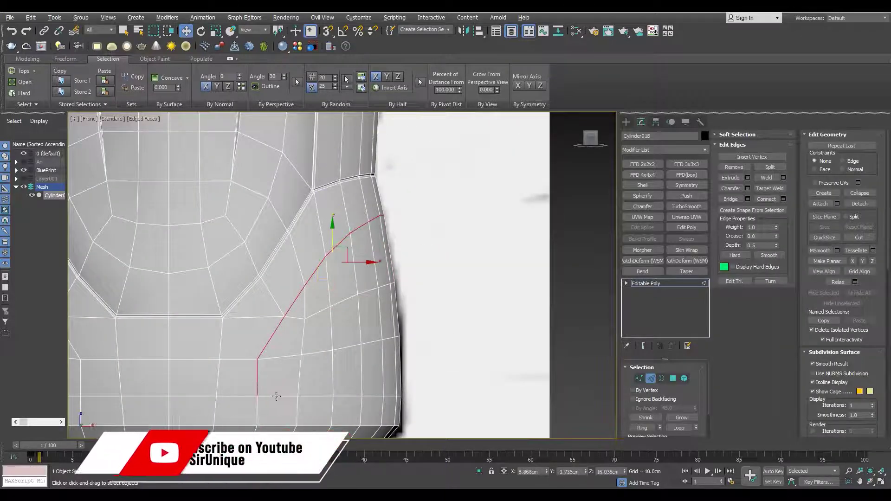
Chamfer the outlined panel edge loop on the handle base to about 0.143cm
scroll(332, 365, "down", 5)
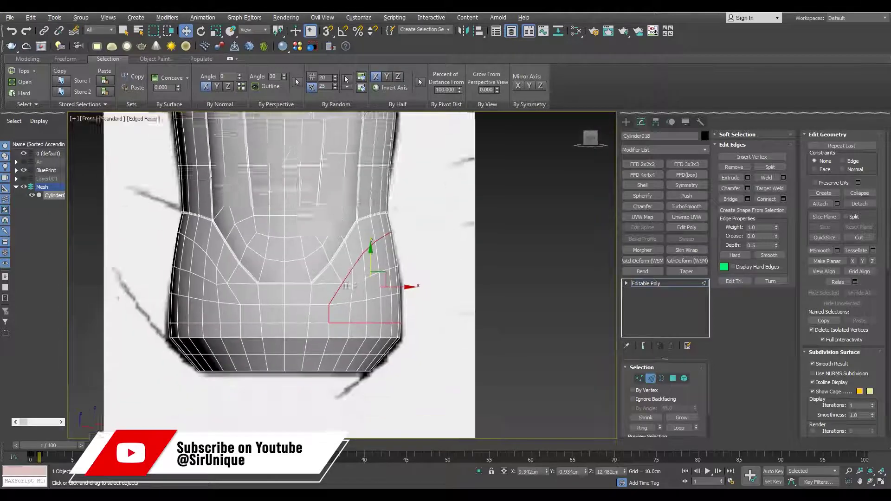
scroll(330, 293, "up", 4)
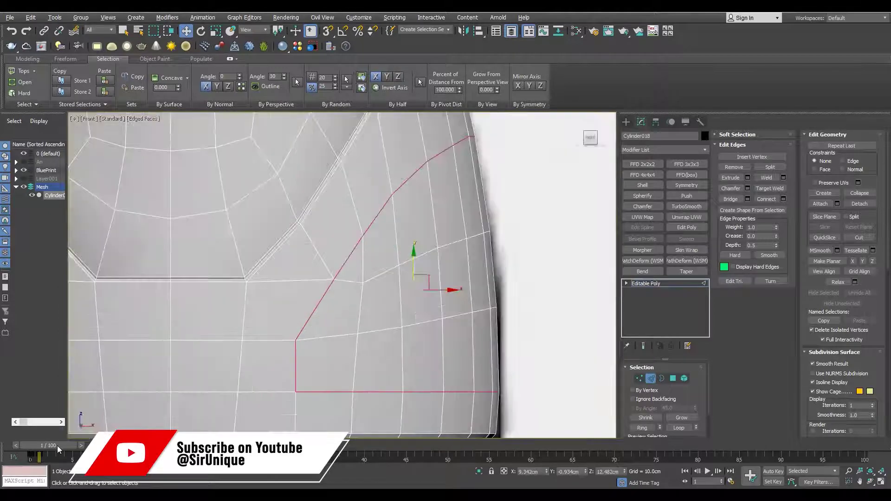
scroll(329, 292, "up", 4)
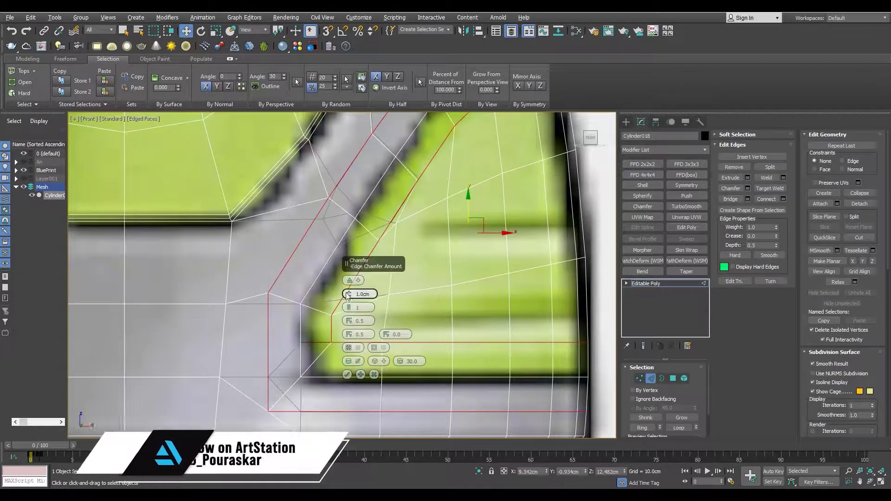
left_click_drag(348, 297, 411, 108)
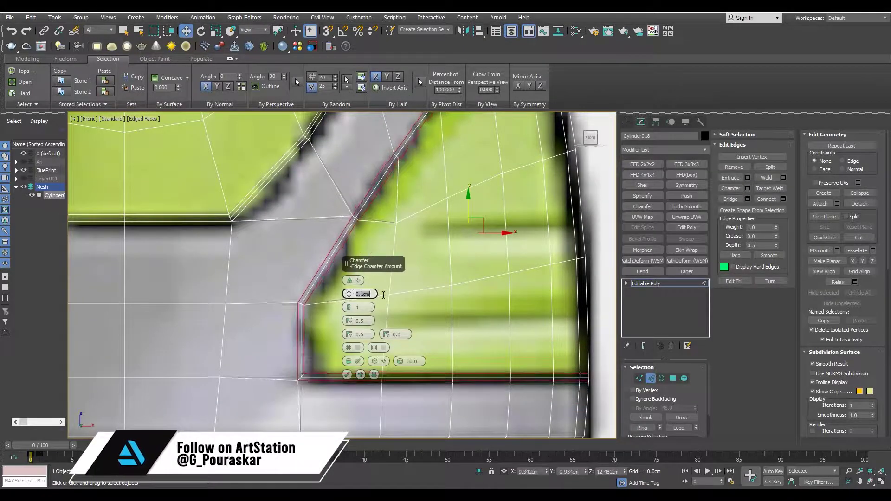
left_click(347, 374)
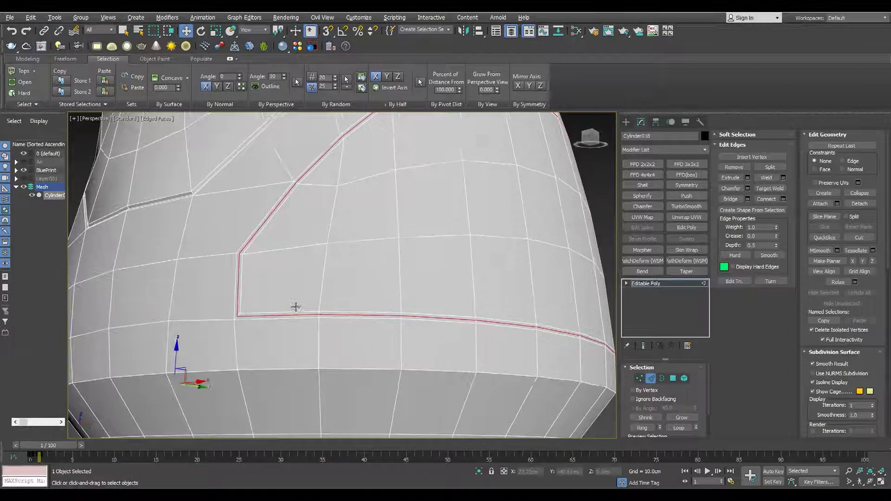
Extrude the chamfered edges inward with width 1.195cm and negative height
left_click_drag(349, 294, 351, 289)
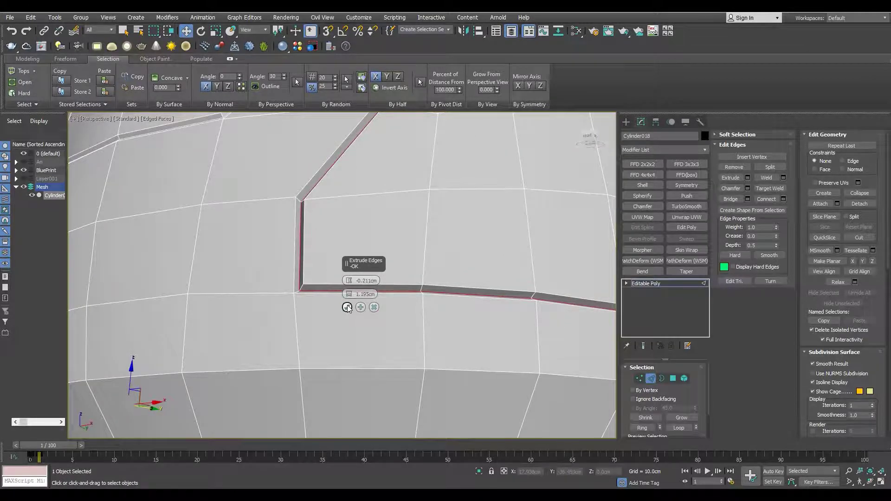
left_click(348, 307)
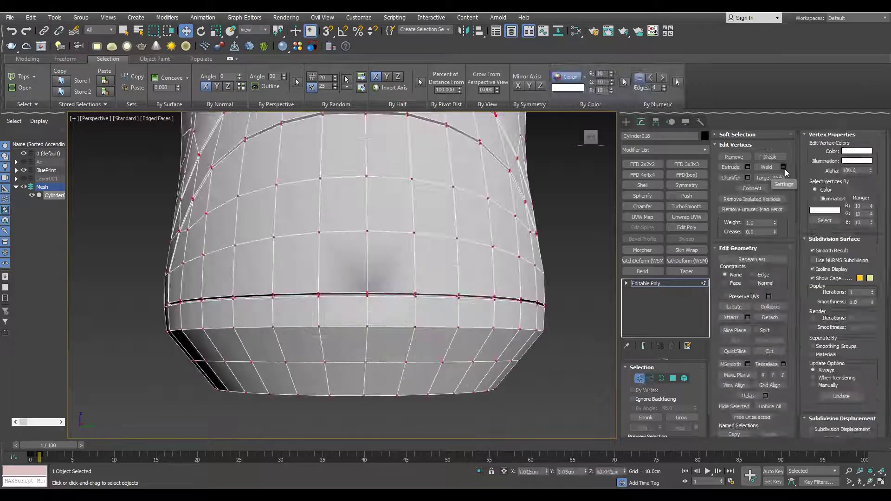
left_click(784, 166)
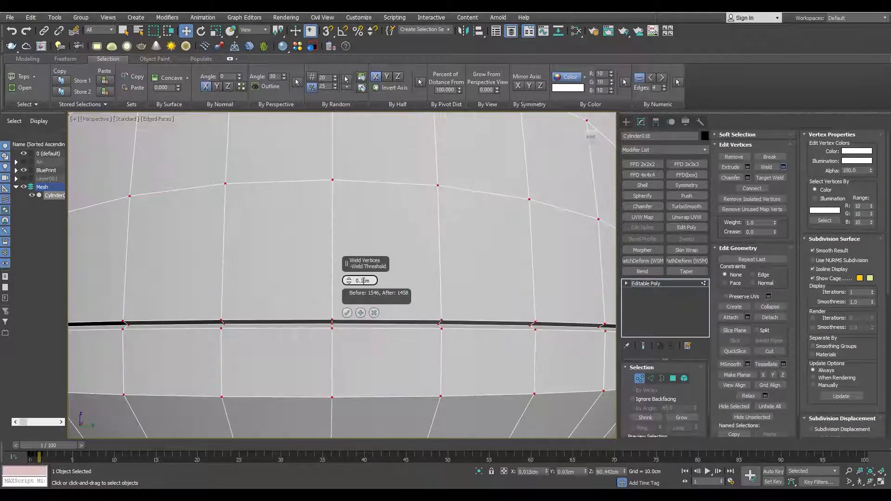
Weld the handle's overlapping vertices at 0.1cm, reducing 1546 to 1458
left_click(347, 312)
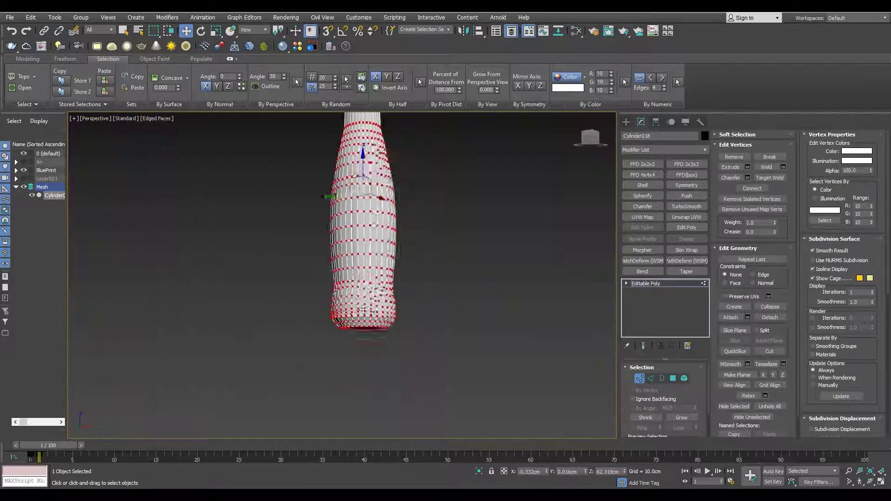
key("f")
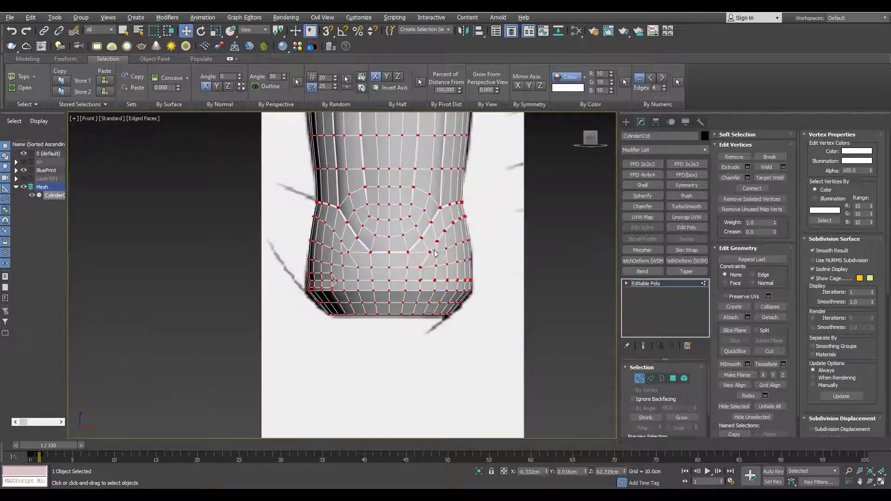
scroll(379, 350, "up", 3)
scroll(379, 349, "down", 3)
key("2")
scroll(342, 312, "down", 4)
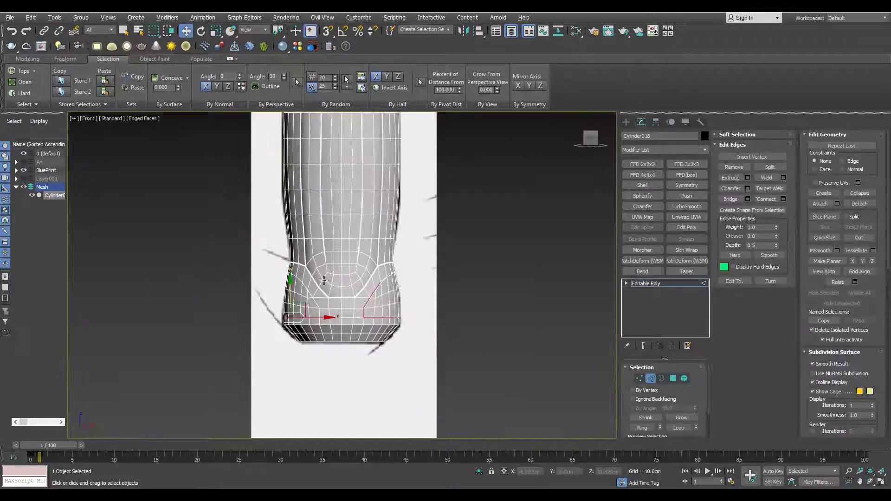
key("z")
key("F4")
key("2")
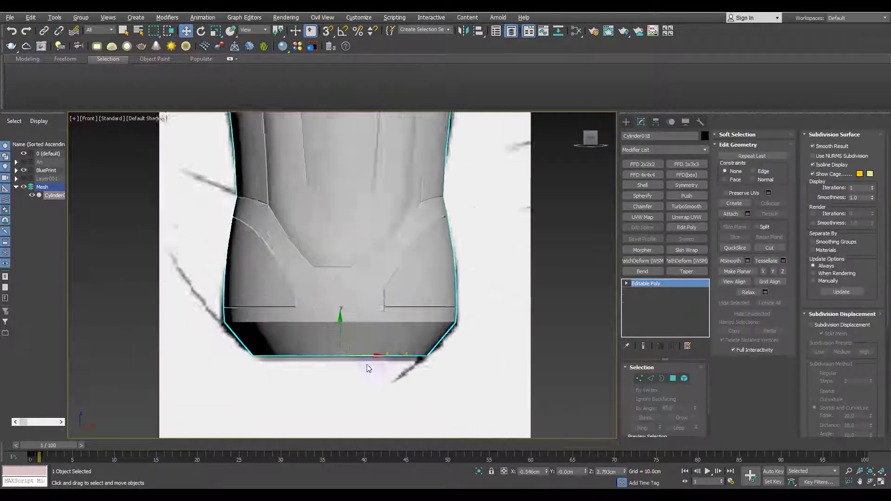
key("F4")
key("3")
Scale the top opening border to about 73% and move it along Z
key("p")
middle_click_drag(367, 367, 391, 345, "alt")
scroll(391, 346, "up", 4)
key("r")
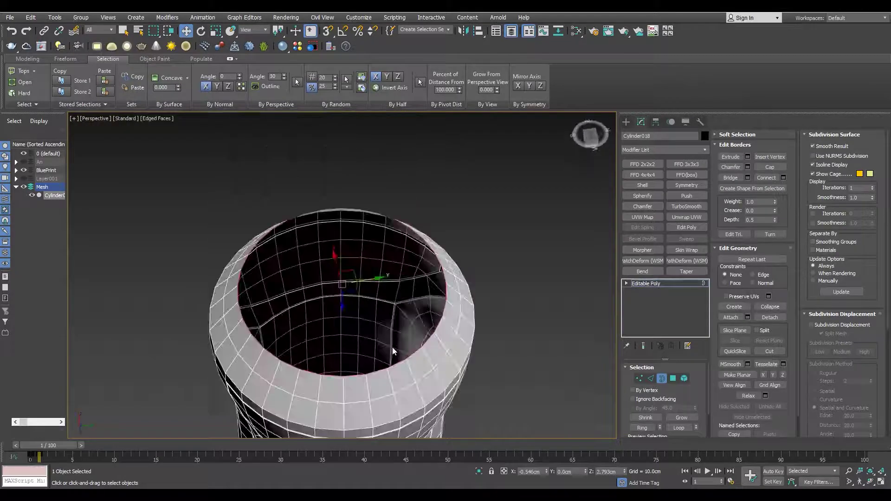
left_click_drag(340, 291, 345, 308)
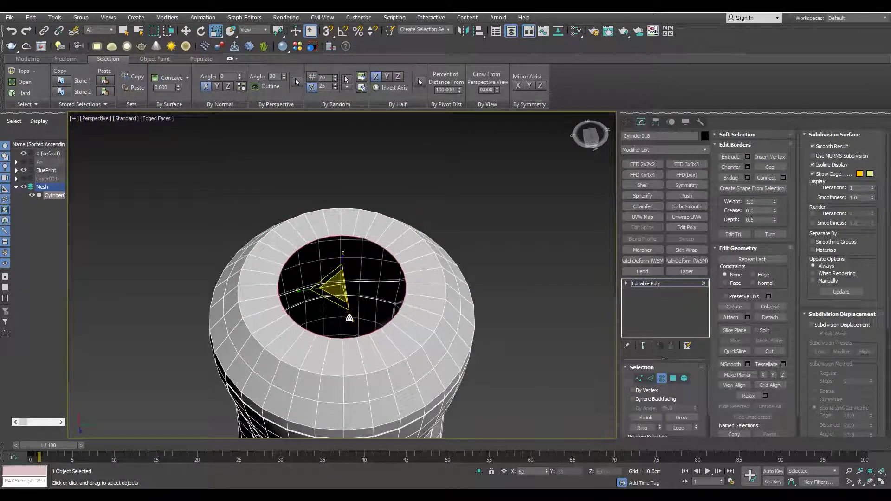
middle_click_drag(349, 318, 356, 304, "alt")
key("w")
left_click_drag(339, 322, 341, 327)
key("r")
mouse_move(376, 342)
middle_mouse_down("alt")
mouse_move(422, 395)
mouse_move(438, 336)
middle_mouse_up("alt")
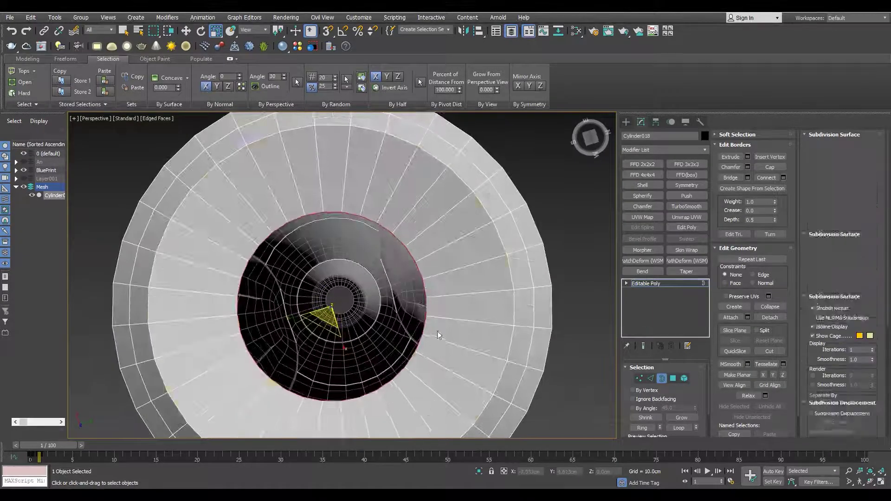
Detach the ring of faces around the opening as Object001
key("4")
key("Return")
key("alt+w")
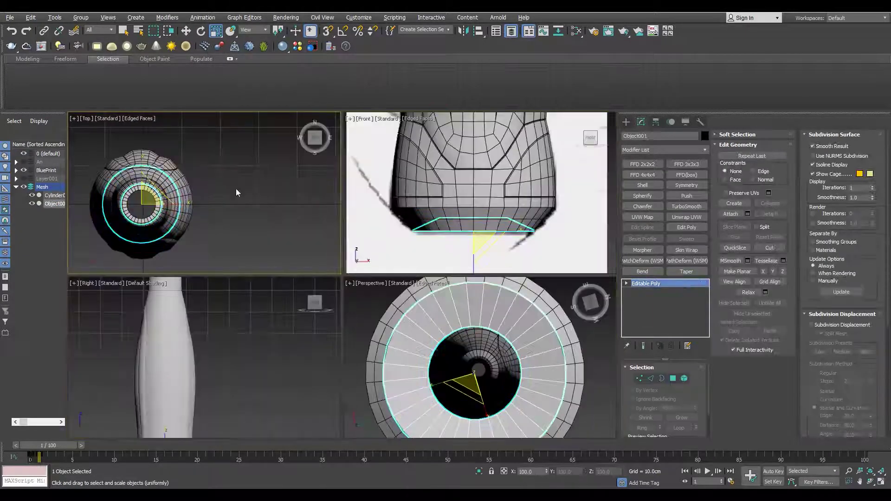
key("alt+w")
key("b")
middle_click_drag(483, 233, 395, 254)
Draw a low-segment sphere, convert it to Editable Poly, and add TurboSmooth
left_click_drag(433, 278, 513, 279)
key("r")
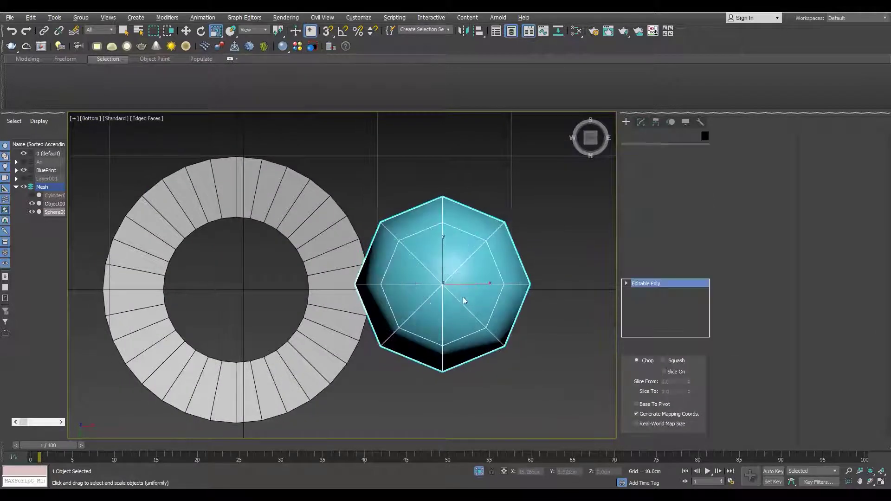
key("2")
key("F3")
scroll(463, 296, "up", 5)
scroll(347, 341, "down", 5)
left_click(687, 206)
left_click(642, 195)
key("ctrl+z")
key("ctrl+z")
left_click(687, 210)
Snap-move the sphere to the centre of the detached ring
key("w")
key("s")
scroll(464, 260, "down", 3)
left_click_drag(510, 254, 304, 191)
key("s")
scroll(309, 260, "up", 3)
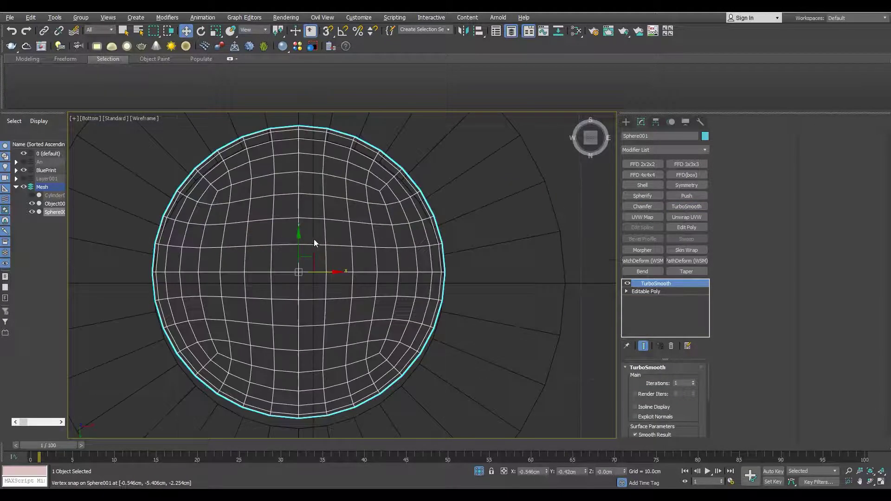
scroll(461, 296, "up", 3)
In the front view, raise the sphere to the ring and squash it flat in Z
key("f")
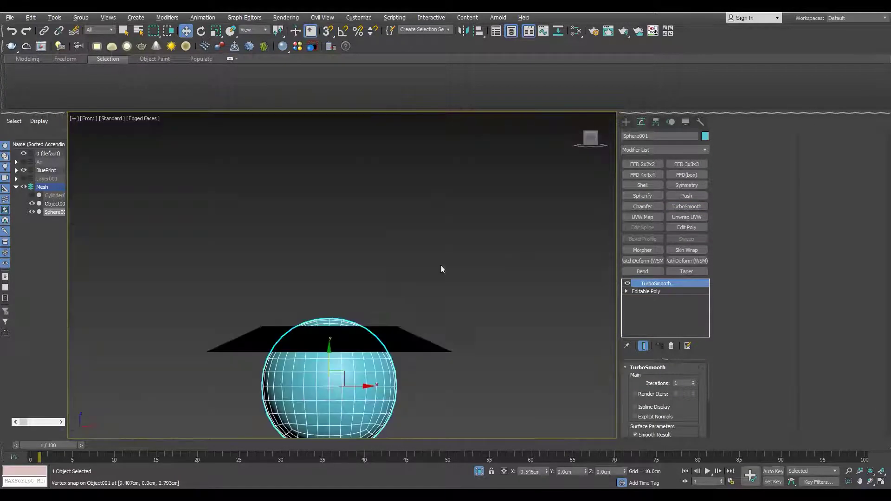
left_click_drag(368, 381, 363, 307)
scroll(336, 243, "up", 3)
left_click_drag(363, 227, 412, 350)
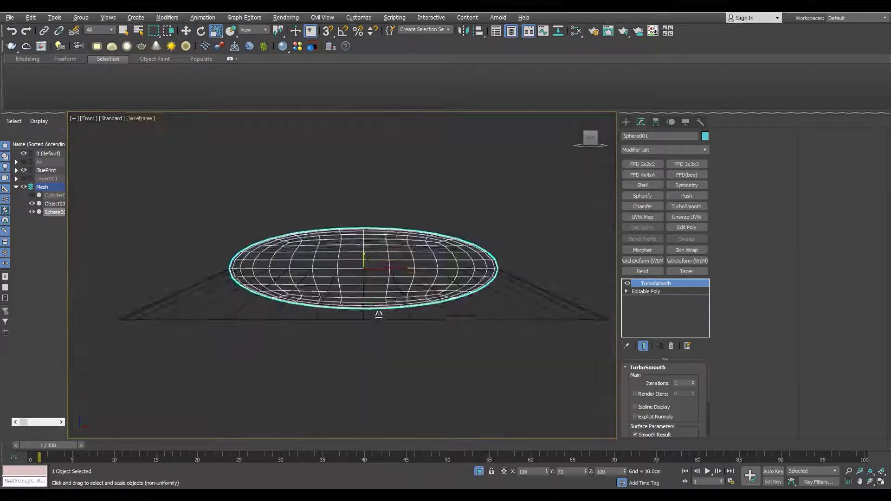
scroll(413, 351, "up", 5)
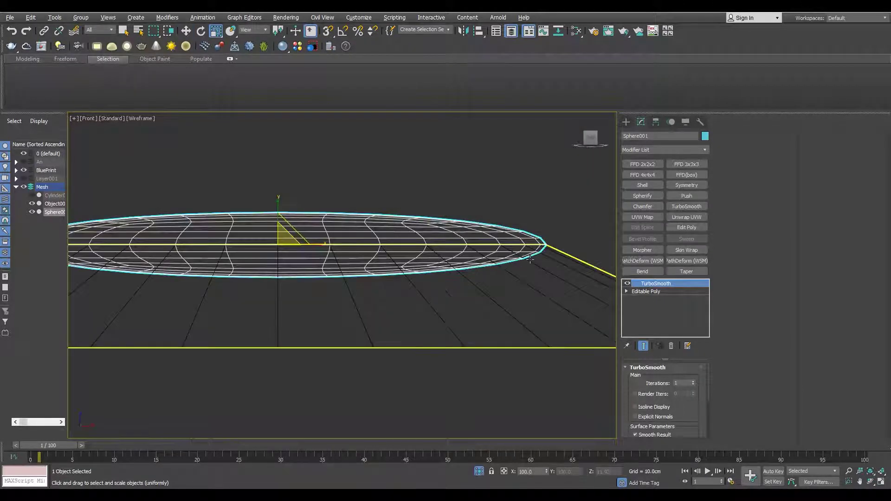
key("F3")
Collapse the smoothed, flattened sphere to Editable Poly
right_click(488, 232)
left_click(392, 227)
key("5")
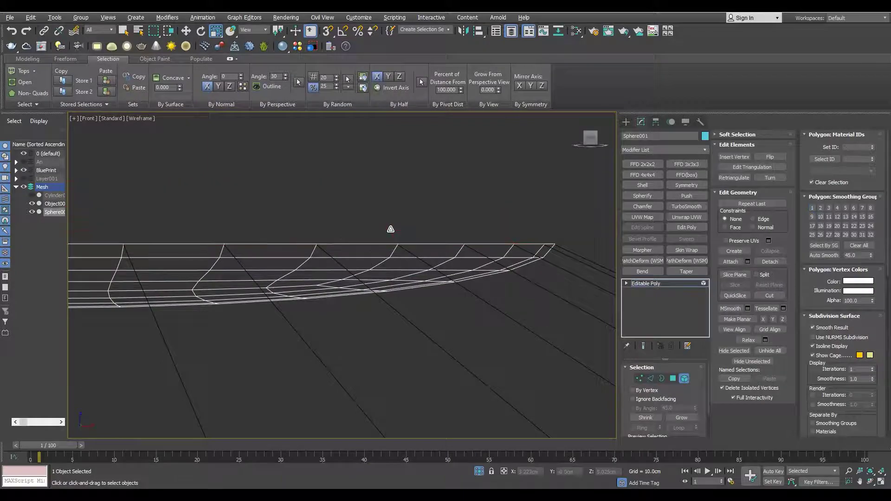
key("p")
key("F3")
middle_click_drag(397, 318, 405, 283, "alt")
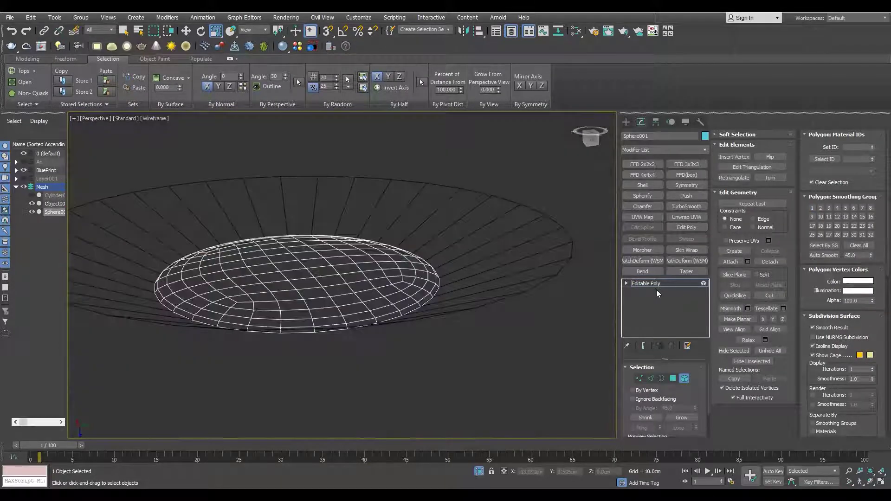
left_click(656, 284)
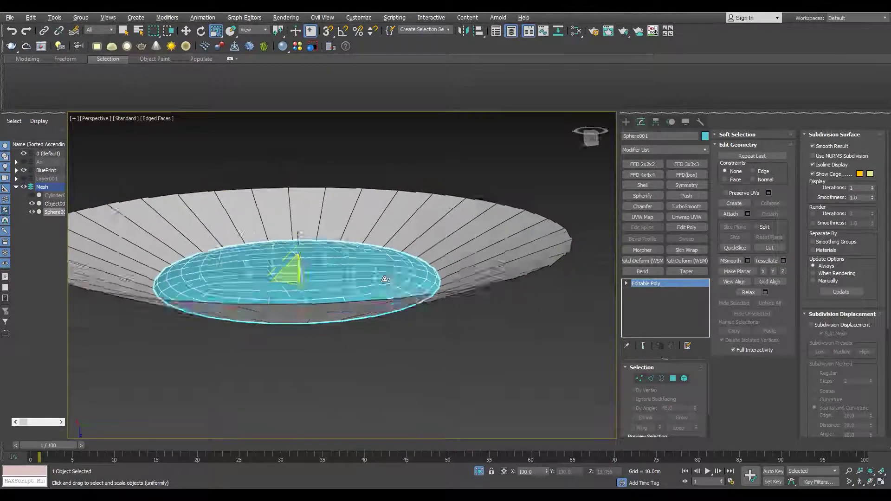
Non-uniformly scale the dome taller to 125% in Z
middle_click_drag(304, 231, 388, 356, "alt")
scroll(388, 357, "up", 2)
left_click_drag(274, 284, 277, 332)
key("ctrl+z")
key("r")
left_click_drag(272, 230, 271, 169)
middle_click_drag(271, 169, 484, 306, "alt")
scroll(483, 306, "up", 2)
Weld the dome's vertices, reducing 273 to 241
key("w")
key("1")
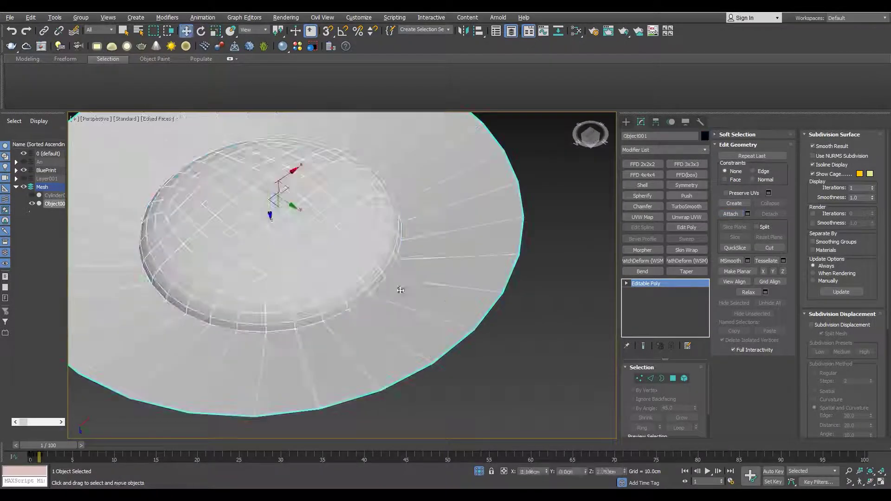
scroll(399, 307, "up", 5)
key("F3")
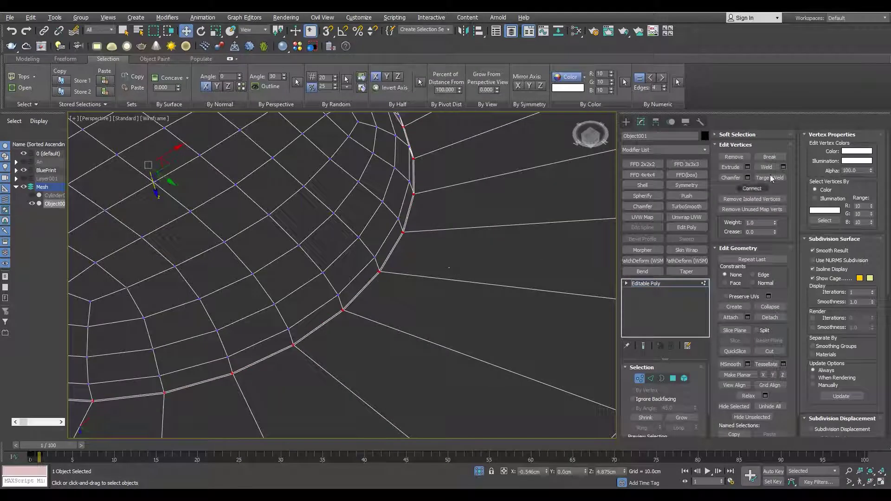
left_click(783, 167)
left_click(347, 313)
Chamfer the curved edge loop around the dome's rim
key("F4")
scroll(316, 297, "down", 5)
scroll(288, 281, "up", 5)
key("2")
scroll(402, 293, "down", 5)
scroll(402, 293, "up", 4)
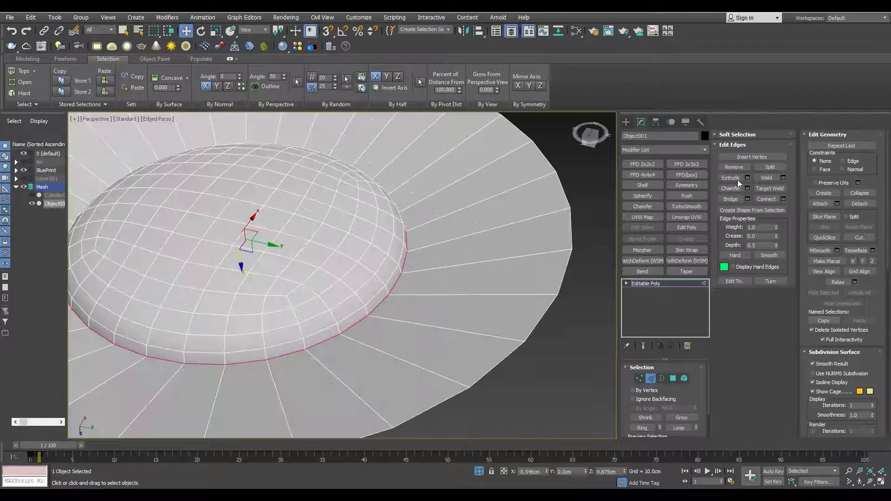
scroll(399, 278, "up", 5)
key("ctrl+shift+c")
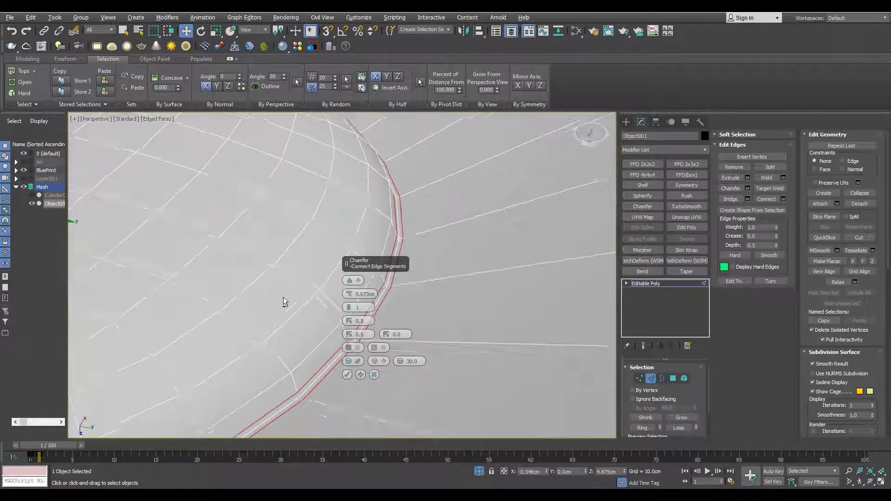
middle_click_drag(350, 285, 338, 311, "alt")
key("Return")
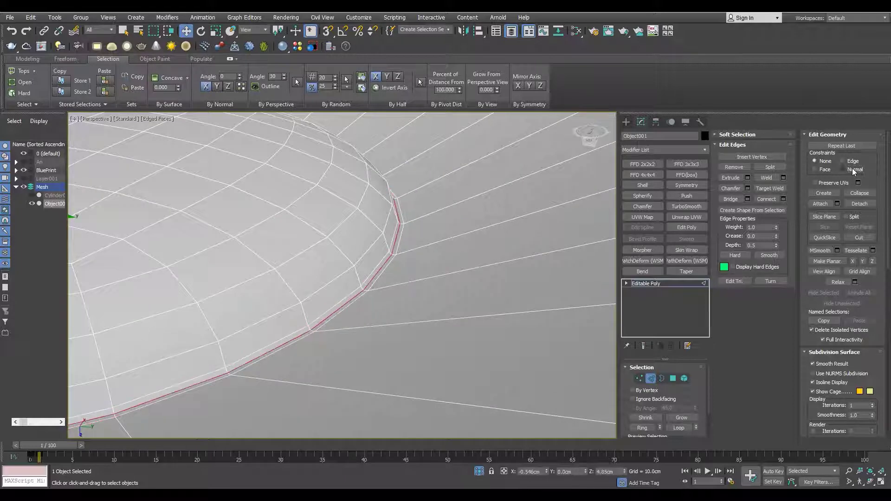
Redo the rim chamfer at about 0.129cm along the edge loop and confirm it
left_click(853, 171)
scroll(210, 271, "down", 5)
scroll(381, 253, "up", 5)
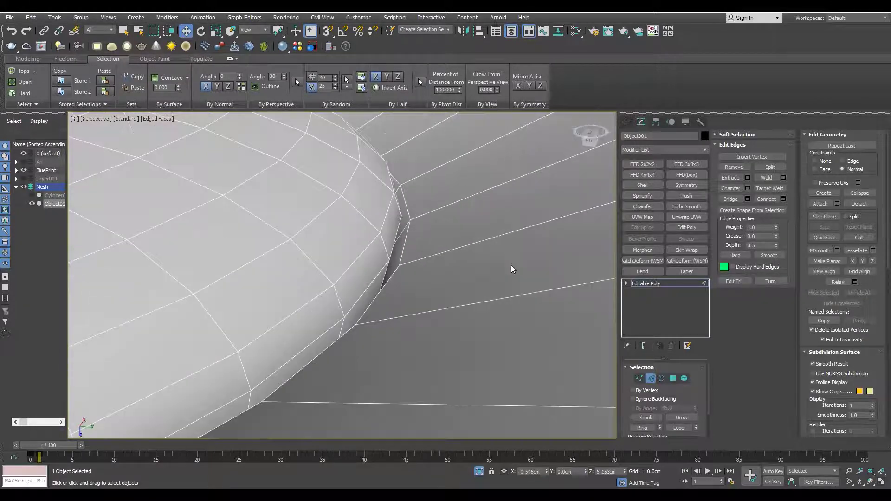
left_click(748, 188)
key("F3")
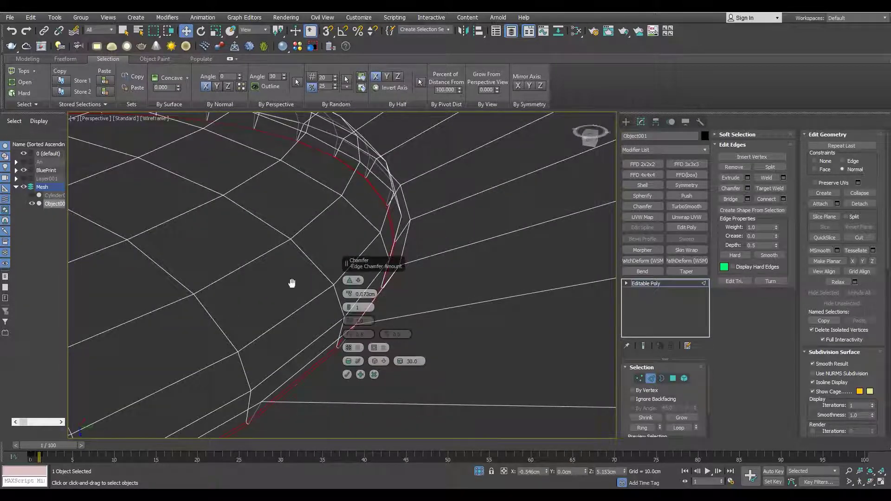
middle_click_drag(292, 280, 351, 296, "alt")
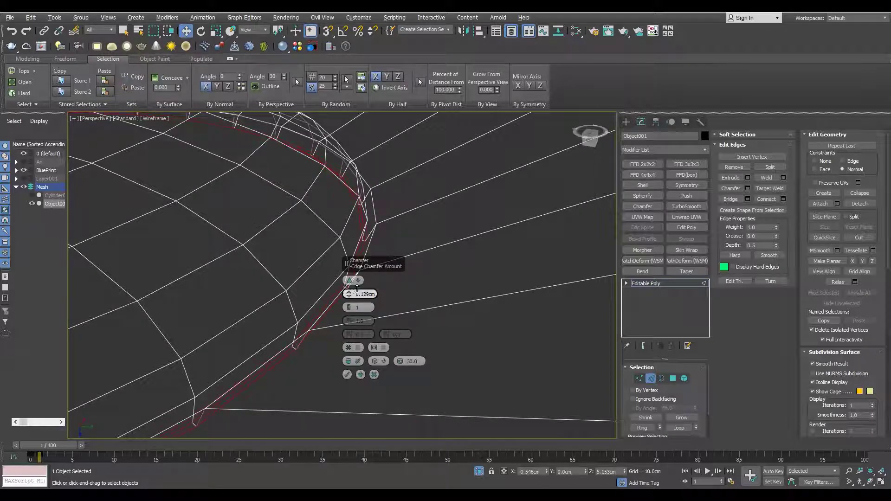
key("F3")
left_click(347, 375)
mouse_move(351, 303)
middle_mouse_down("alt")
mouse_move(343, 325)
mouse_move(352, 307)
mouse_move(364, 307)
middle_mouse_up("alt")
scroll(342, 302, "down", 3)
Leave edge editing, select Cylinder018, and switch to Border mode
key("2")
scroll(389, 319, "up", 3)
key("Delete")
left_click(371, 244)
key("3")
scroll(307, 336, "up", 5)
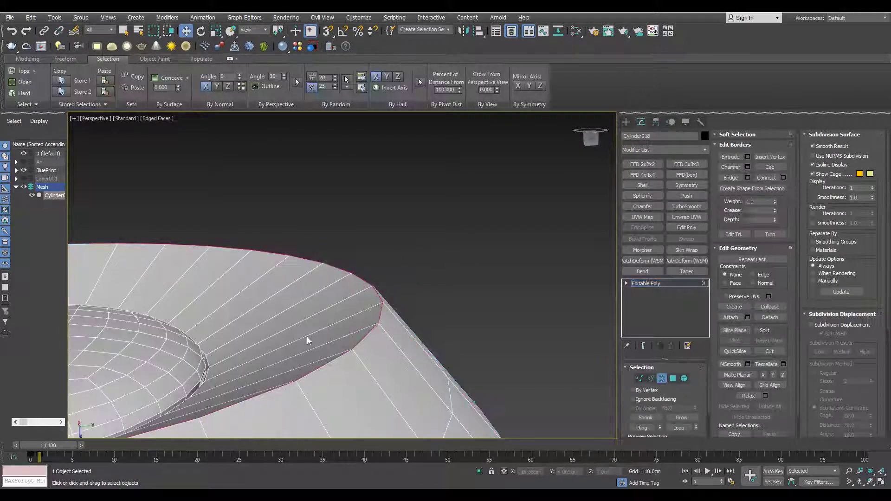
Orbit the Perspective view to inspect the dome and Cylinder018 from above and below
key("F3")
key("F3")
scroll(345, 351, "down", 5)
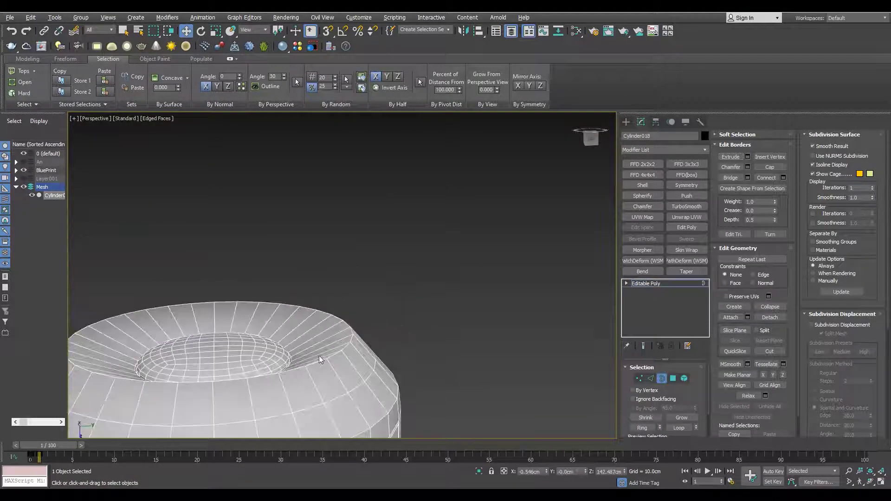
scroll(425, 381, "up", 5)
scroll(404, 241, "down", 3)
middle_click_drag(405, 241, 409, 307, "alt")
scroll(408, 307, "up", 4)
key("F4")
key("3")
key("F4")
scroll(407, 194, "up", 4)
key("4")
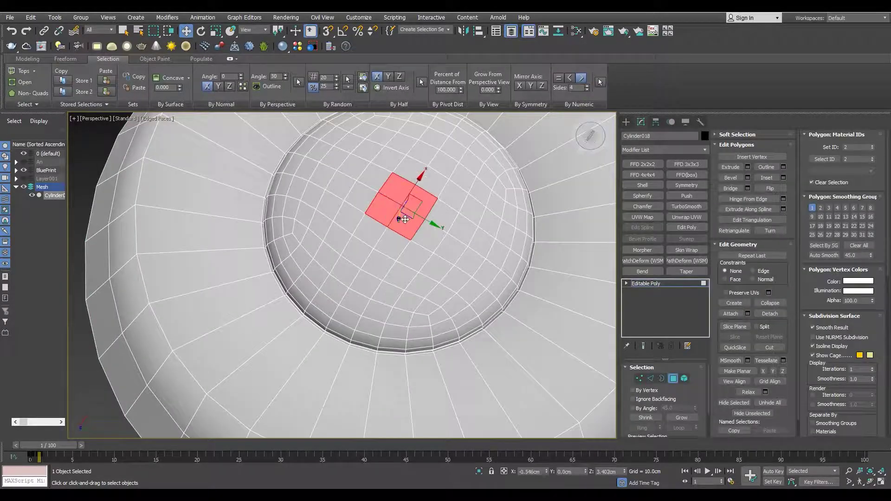
middle_click_drag(407, 219, 430, 232, "alt")
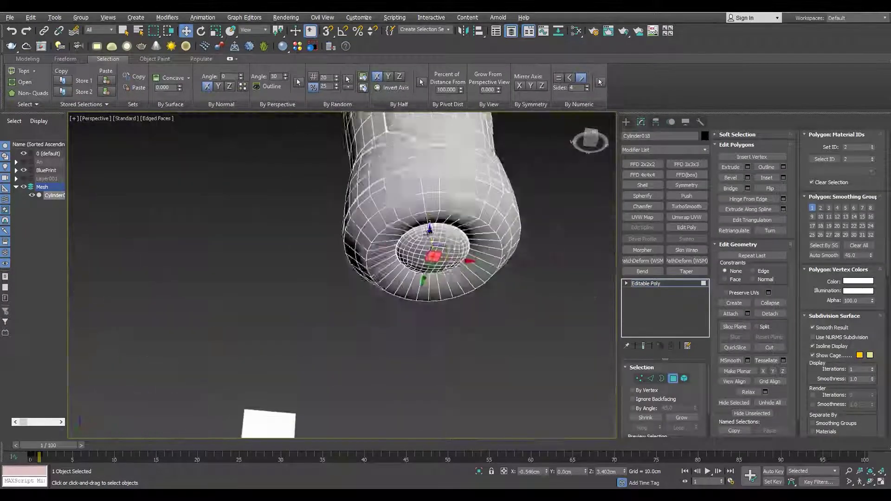
Check the handle's vertices against the blueprint in the Front view with See-Through on
key("f")
key("6")
scroll(429, 232, "up", 3)
scroll(430, 231, "down", 3)
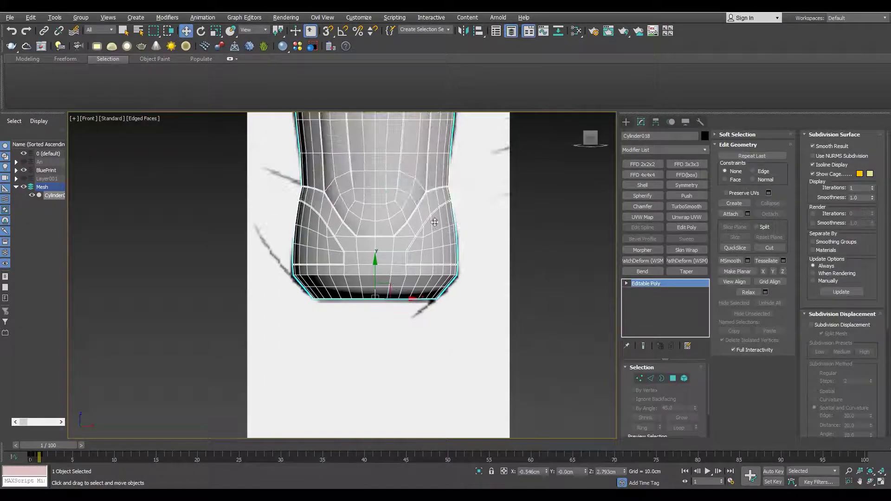
scroll(430, 230, "up", 3)
scroll(430, 230, "up", 3)
key("alt+x")
key("1")
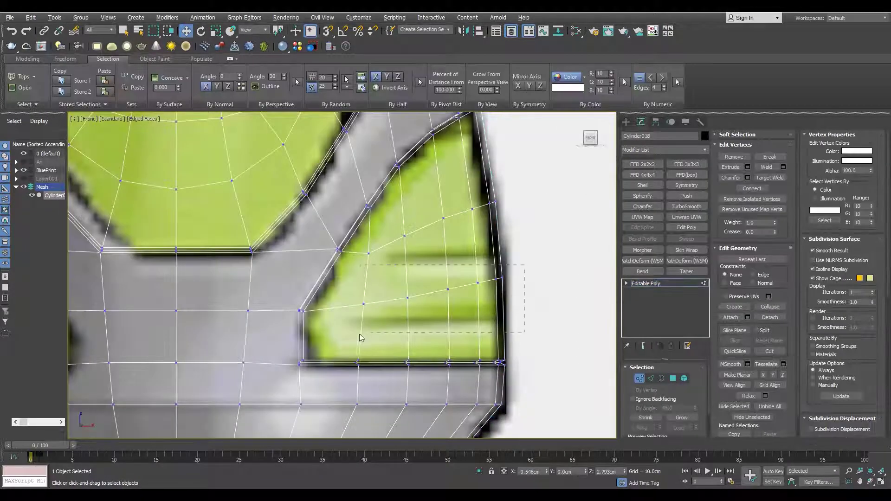
scroll(473, 273, "down", 3)
scroll(472, 272, "down", 2)
Clear the selection and reselect the handle with its mesh edges visible and Move active
key("alt+x")
key("F4")
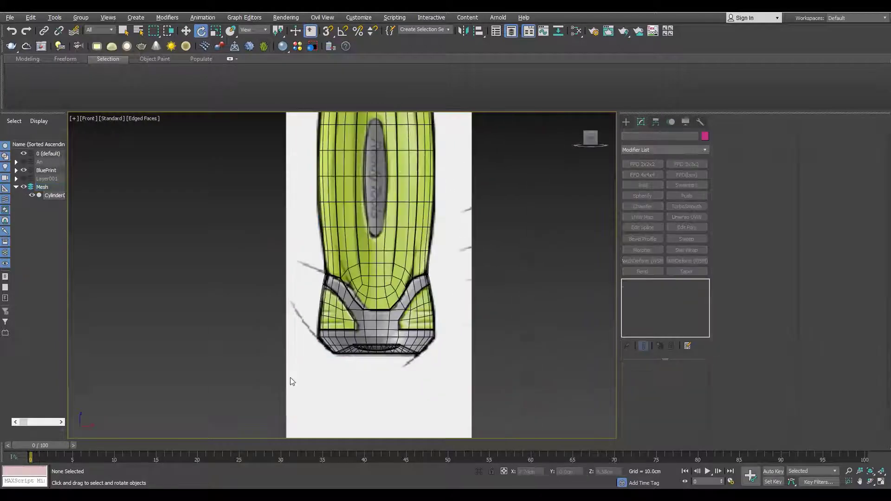
middle_click_drag(409, 325, 359, 330)
scroll(358, 331, "down", 3)
key("F4")
left_click(353, 316)
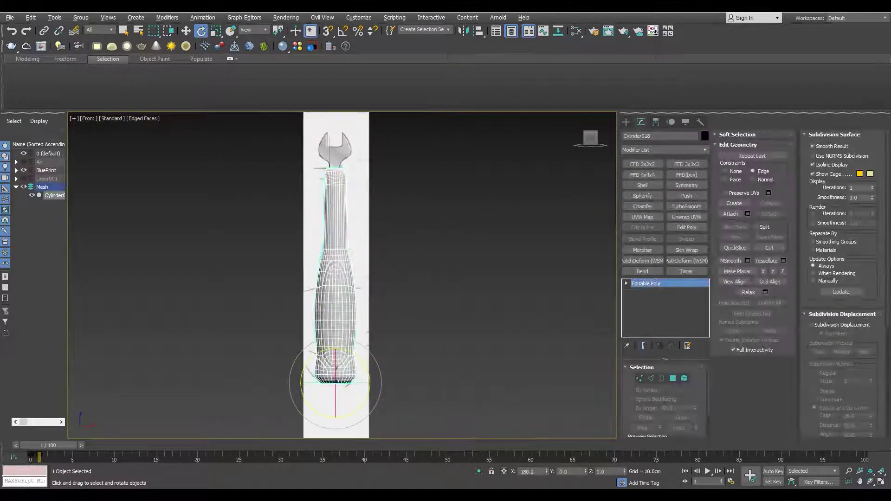
key("alt+x")
key("w")
scroll(426, 321, "up", 5)
Box-select a vertex row on the handle with Edge constraint enabled for sliding
middle_click_drag(426, 322, 434, 321)
key("1")
left_click_drag(445, 302, 190, 327)
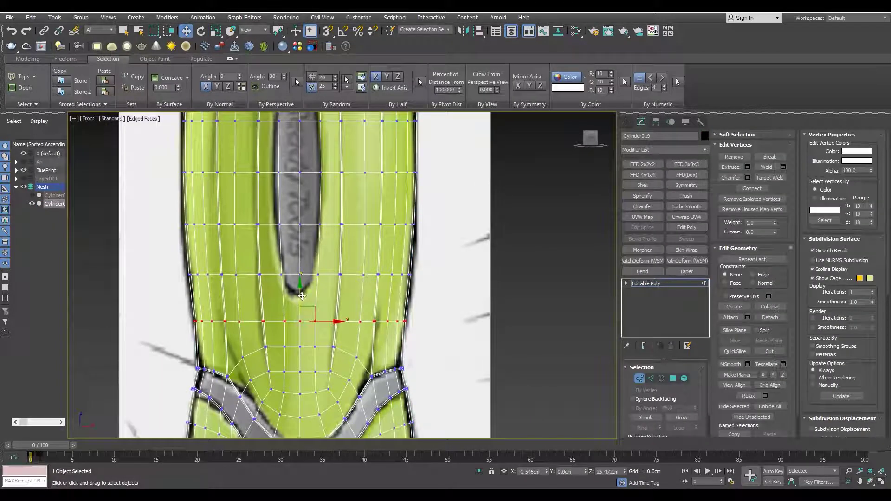
key("shift+x")
scroll(305, 301, "up", 2)
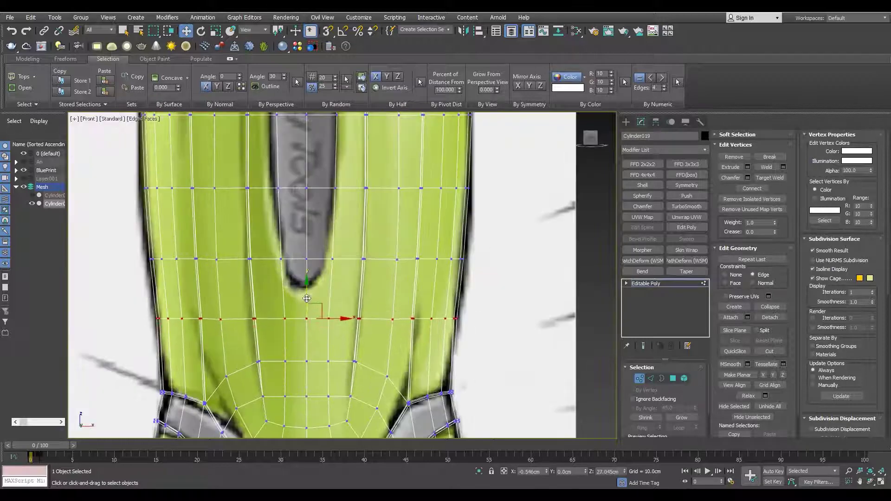
scroll(307, 298, "down", 1)
Slide the vertex rows to line up with the oval label's top and bottom ends
middle_click_drag(372, 325, 429, 202)
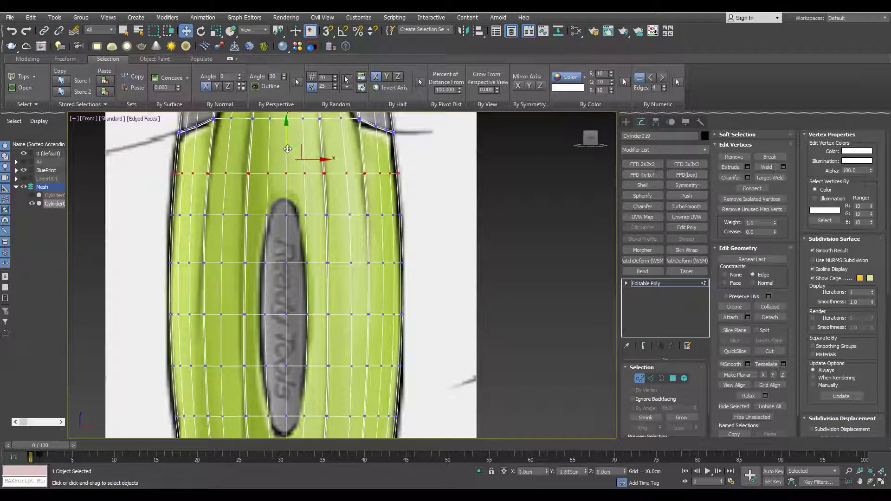
middle_click_drag(289, 153, 297, 69)
scroll(437, 346, "up", 2)
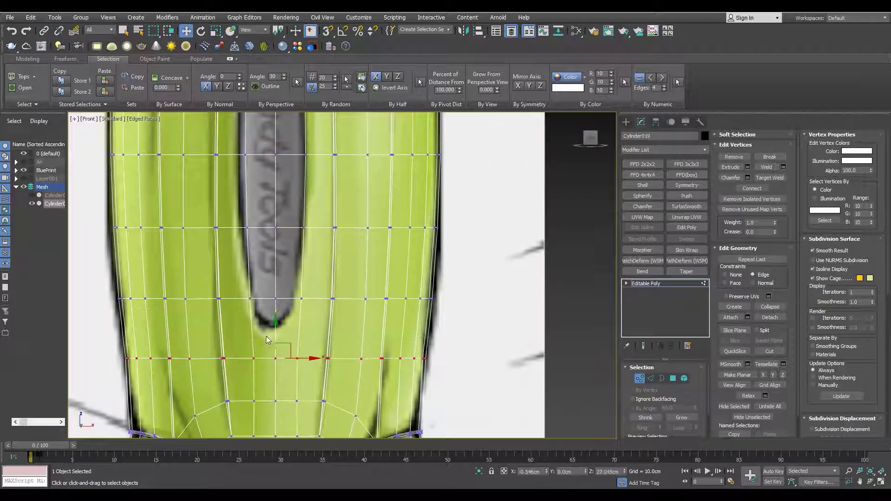
scroll(291, 328, "down", 2)
scroll(313, 209, "up", 2)
middle_click_drag(274, 385, 267, 316)
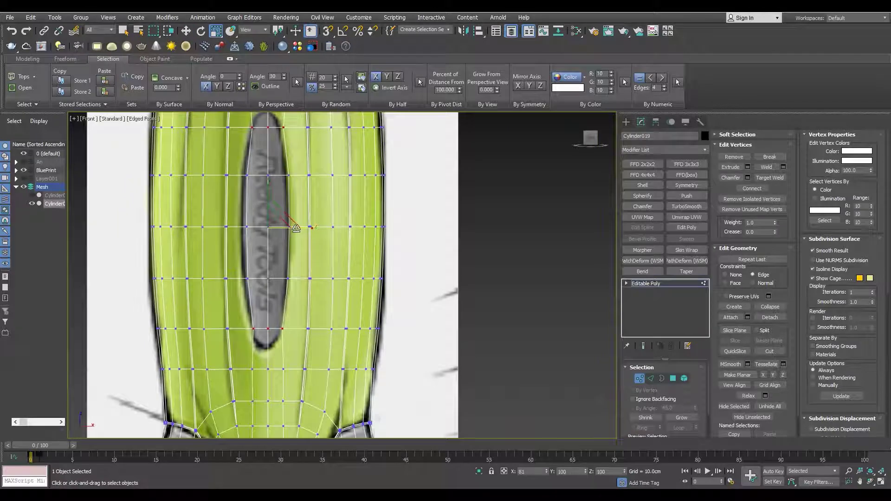
middle_click_drag(278, 152, 270, 181)
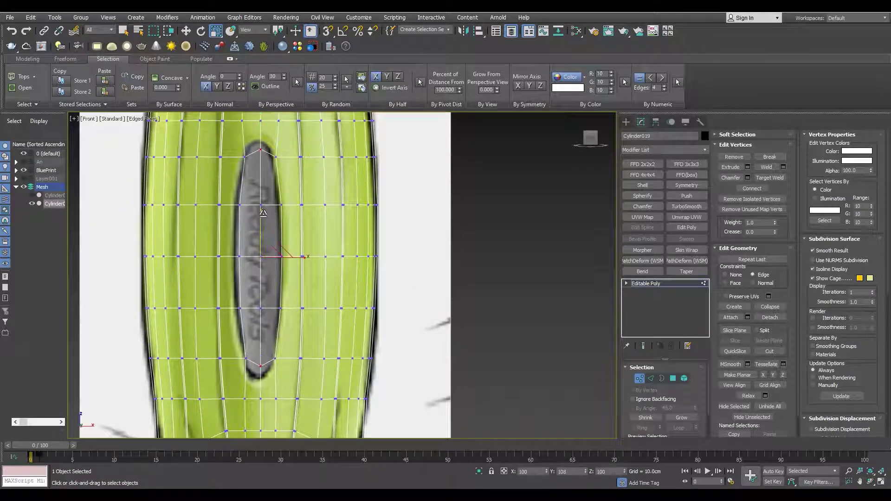
scroll(264, 213, "up", 2)
key("4")
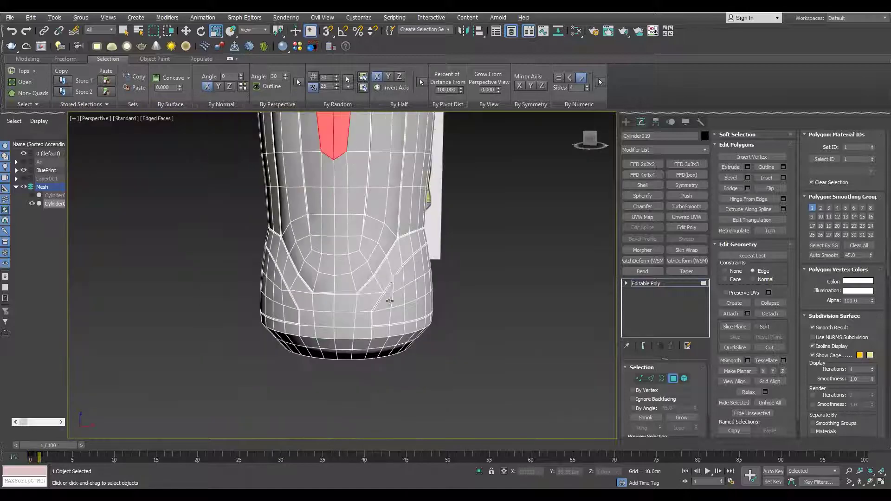
Bevel the oval polygons with zero outline, sinking them into the handle
middle_click_drag(389, 266, 369, 239, "alt")
scroll(368, 238, "up", 3)
key("ctrl+shift+b")
right_click(349, 306)
scroll(349, 307, "up", 1)
scroll(350, 308, "up", 2)
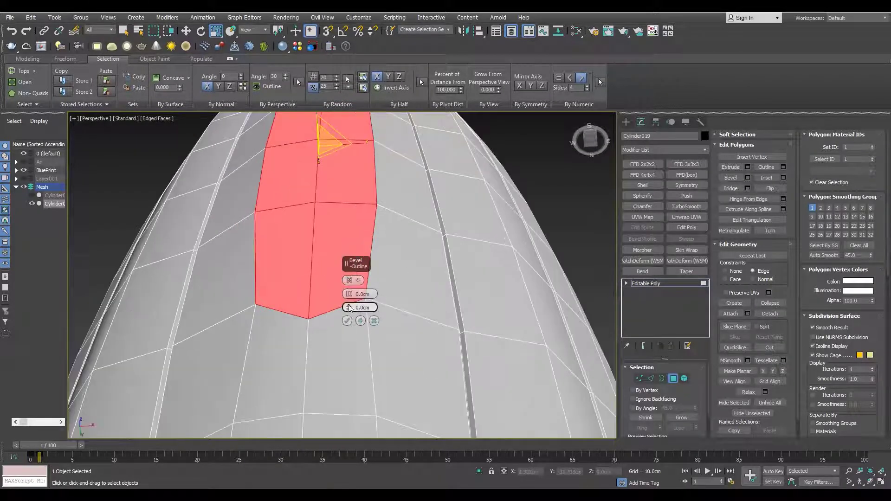
left_click_drag(349, 296, 349, 306)
scroll(349, 295, "down", 4)
mouse_move(349, 295)
middle_mouse_down("alt")
mouse_move(279, 288)
mouse_move(318, 274)
mouse_move(349, 294)
middle_mouse_up("alt")
scroll(274, 283, "up", 3)
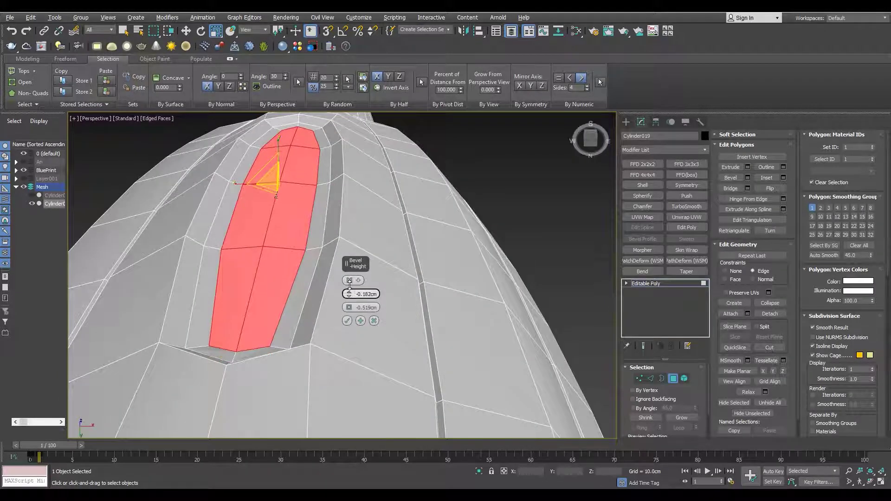
Raise the oval panel slightly, adjust its bevel outline, then deselect the polygons
left_click_drag(349, 279, 349, 274)
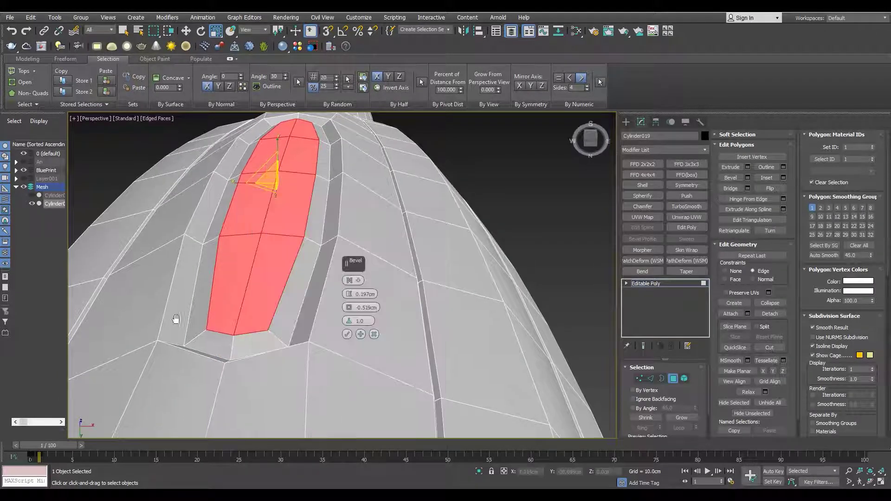
left_click_drag(349, 307, 351, 318)
scroll(267, 272, "down", 5)
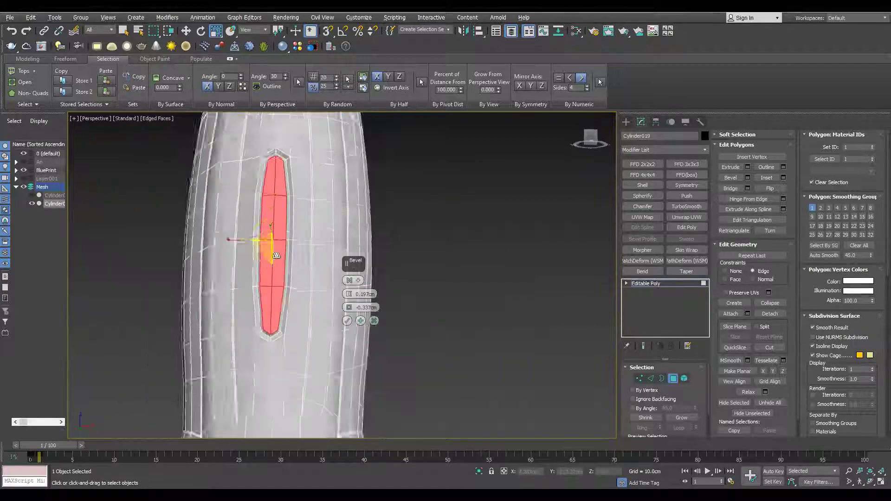
mouse_move(268, 272)
middle_mouse_down("alt")
mouse_move(278, 278)
mouse_move(246, 309)
middle_mouse_up("alt")
scroll(277, 278, "up", 5)
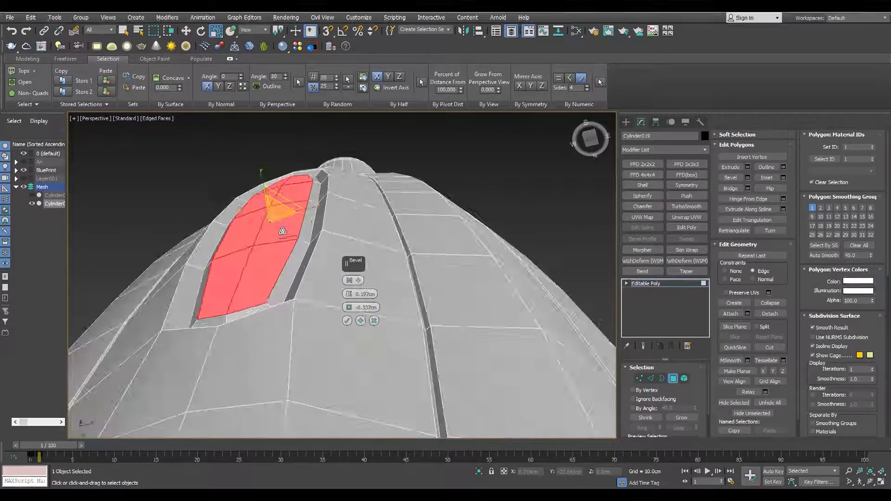
scroll(245, 286, "up", 3)
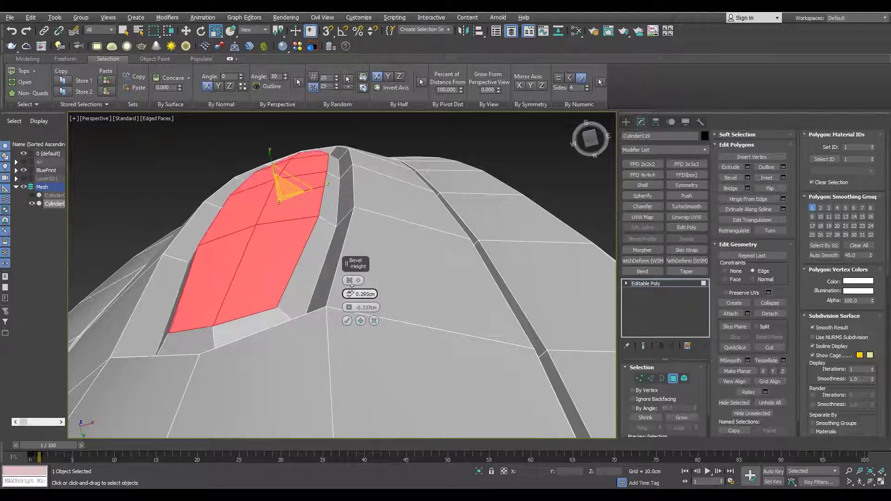
middle_click_drag(300, 293, 325, 278, "alt")
scroll(325, 278, "down", 2)
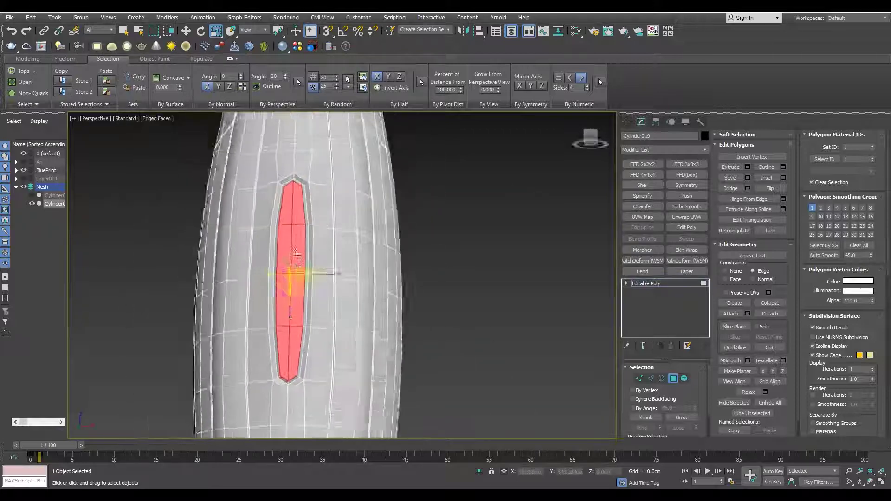
scroll(498, 325, "up", 2)
left_click(498, 325)
scroll(318, 262, "down", 2)
scroll(314, 264, "down", 2)
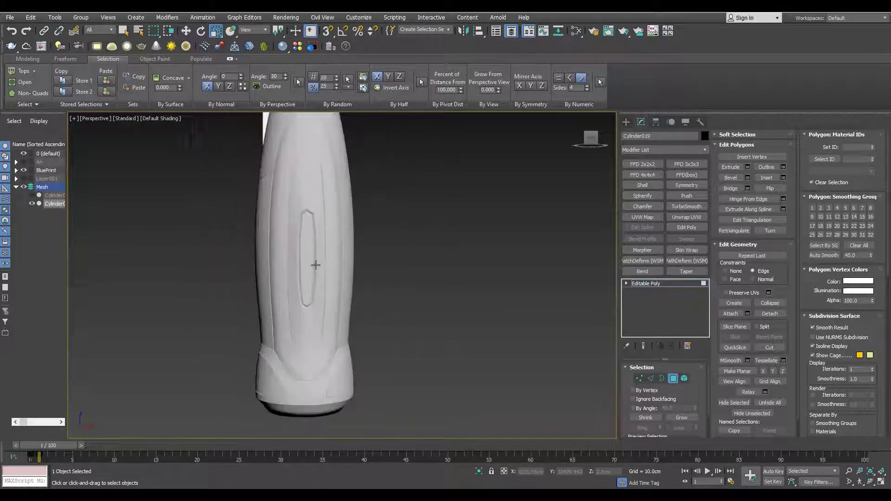
Adjust the oval's vertices in the Front view and return to its polygons
scroll(317, 263, "up", 2)
key("alt+w")
key("alt+w")
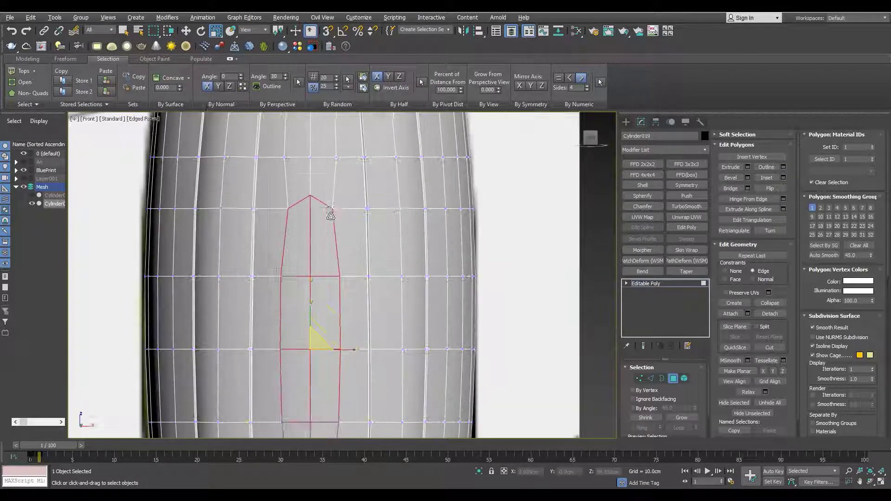
key("1")
middle_click_drag(328, 199, 284, 173)
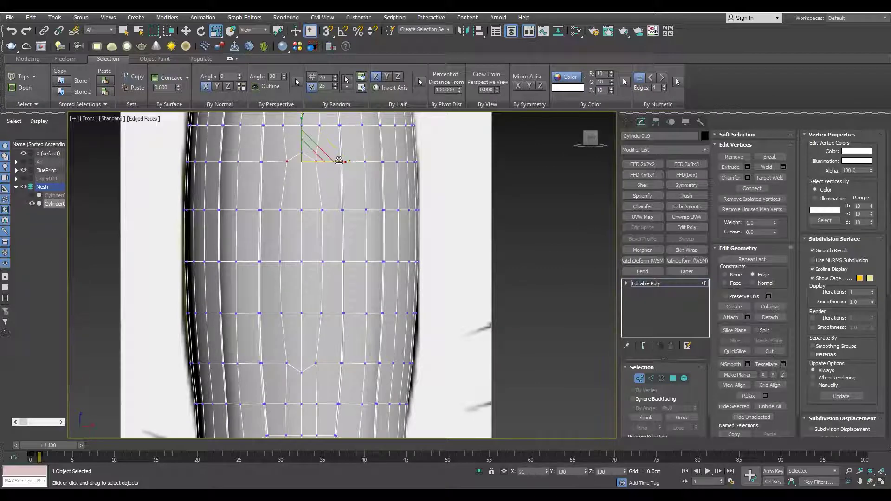
key("4")
Bevel the oval polygons again with about 0.253cm height and -0.379cm outline
key("ctrl+shift+b")
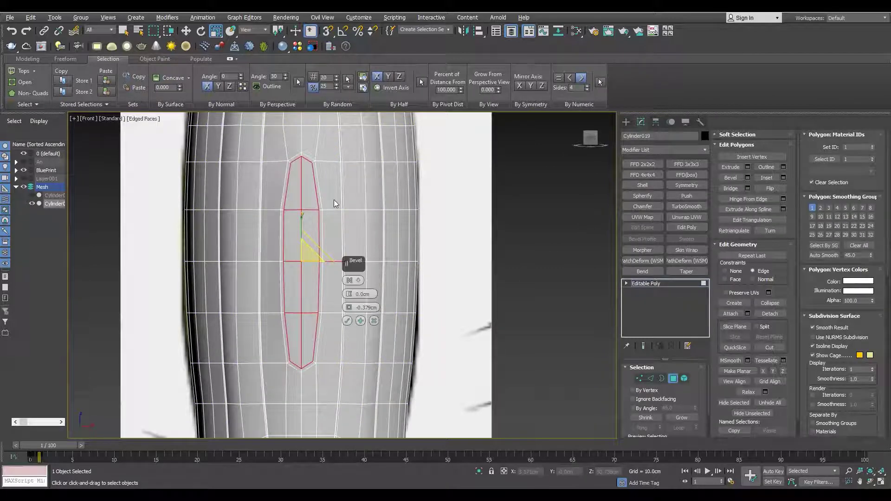
key("alt+w")
key("alt+w")
scroll(287, 225, "up", 5)
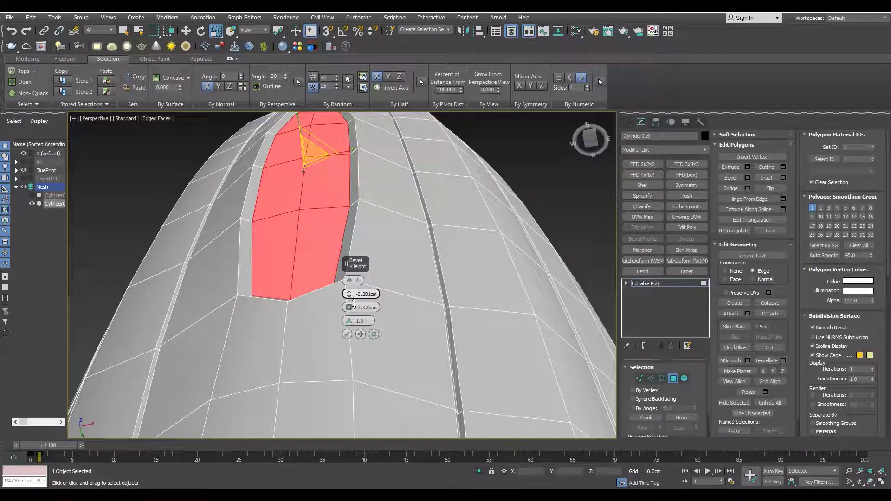
scroll(349, 275, "down", 5)
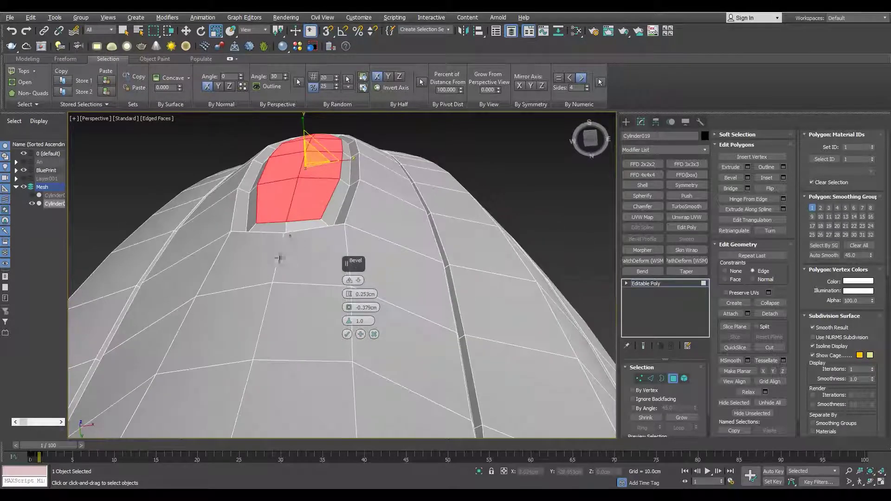
scroll(298, 255, "up", 8)
left_click(347, 334)
scroll(348, 335, "down", 4)
key("f")
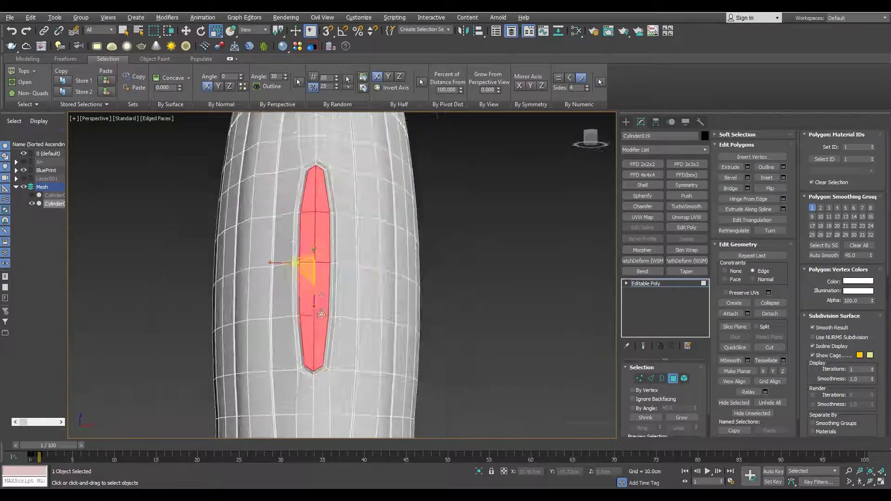
scroll(339, 260, "up", 1)
scroll(339, 283, "up", 2)
scroll(468, 248, "down", 3)
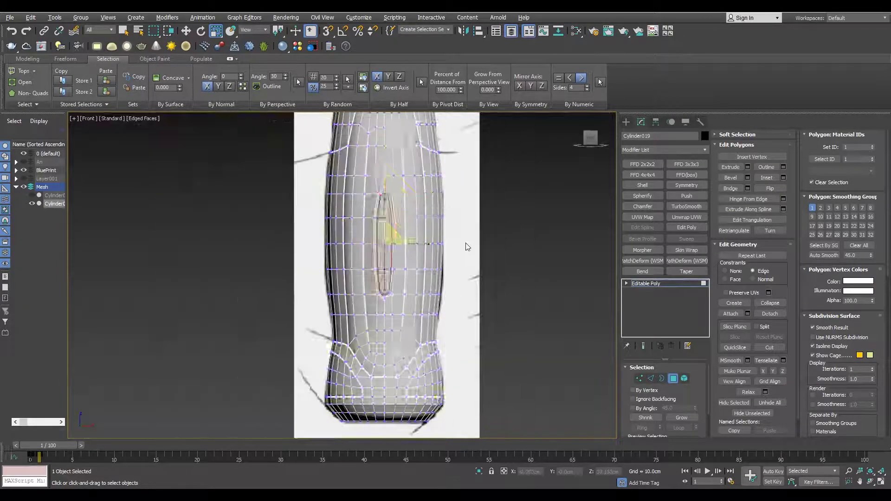
Scale the selected vertex rows apart vertically along Y
key("1")
scroll(459, 237, "up", 1)
scroll(366, 259, "up", 2)
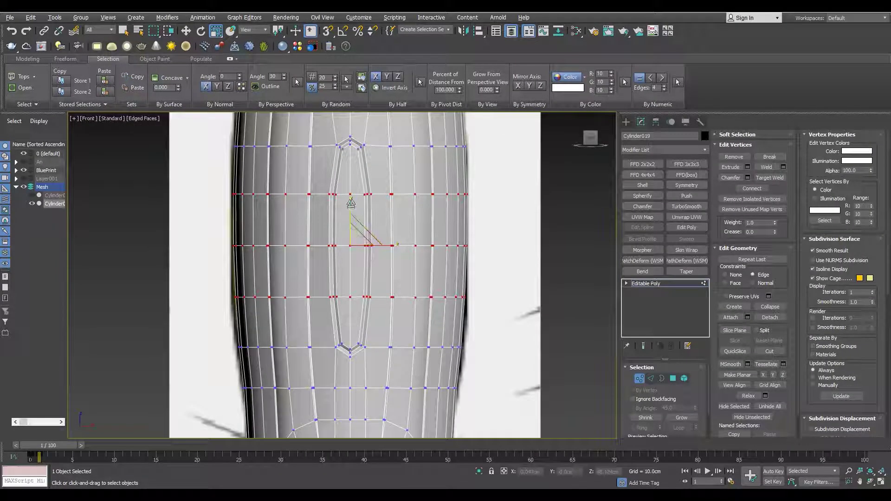
left_click_drag(353, 214, 354, 201)
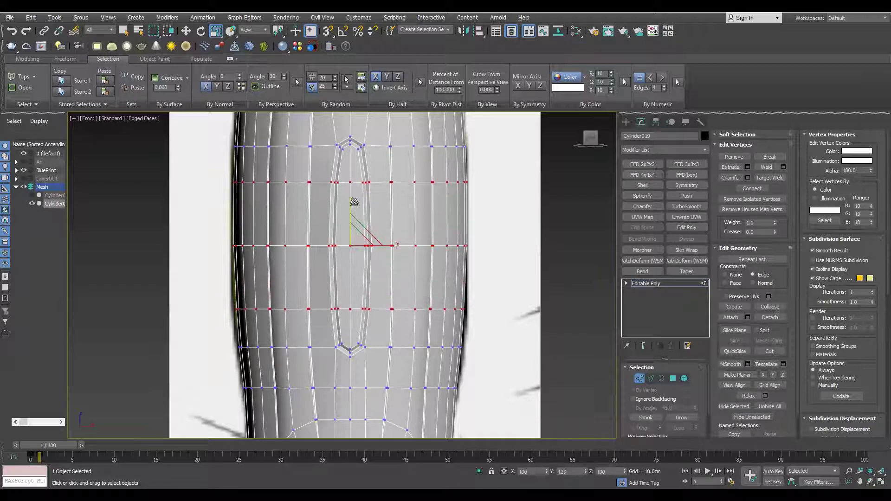
key("2")
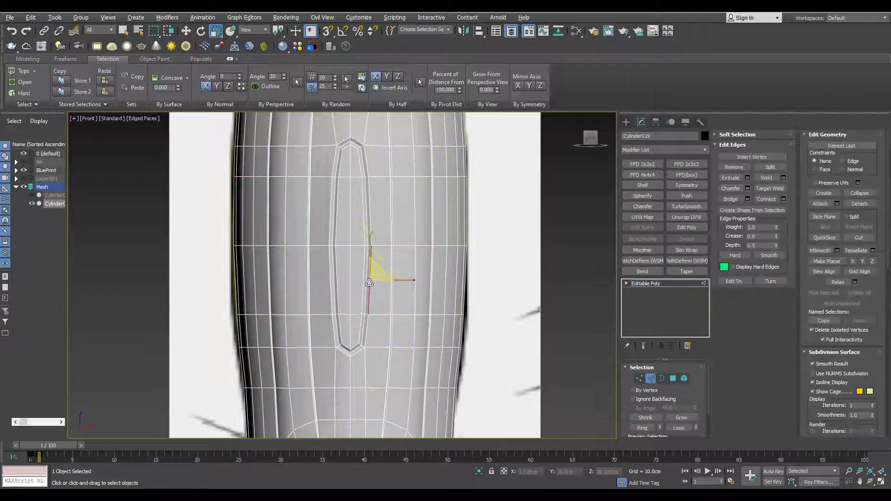
scroll(381, 279, "up", 2)
scroll(362, 267, "up", 1)
key("1")
scroll(336, 255, "up", 2)
Select the inner vertical edge beside the side panel and widen the outer edge loops slightly
key("F3")
scroll(335, 254, "down", 1)
scroll(335, 256, "down", 2)
scroll(336, 258, "down", 1)
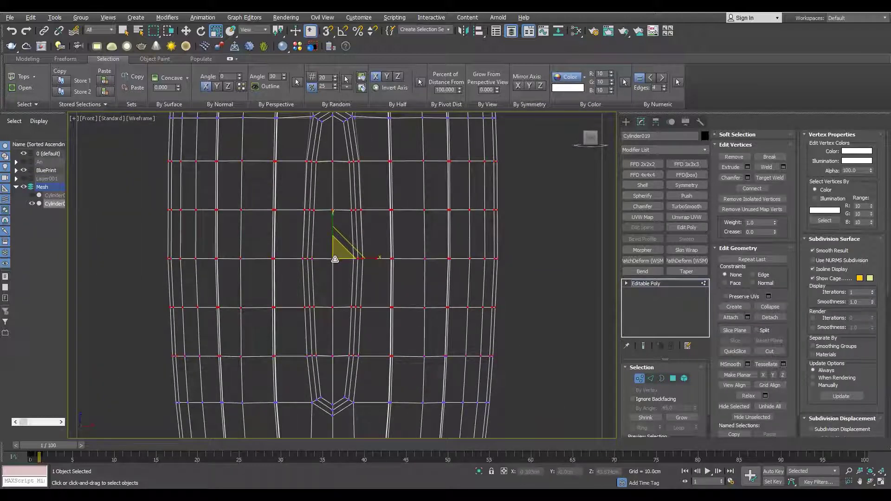
scroll(335, 258, "down", 2)
key("2")
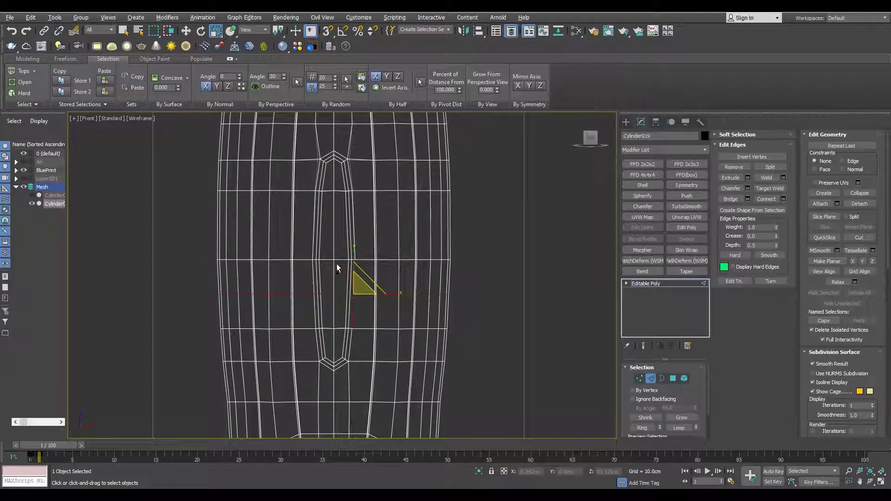
left_click(338, 258)
key("shift+x")
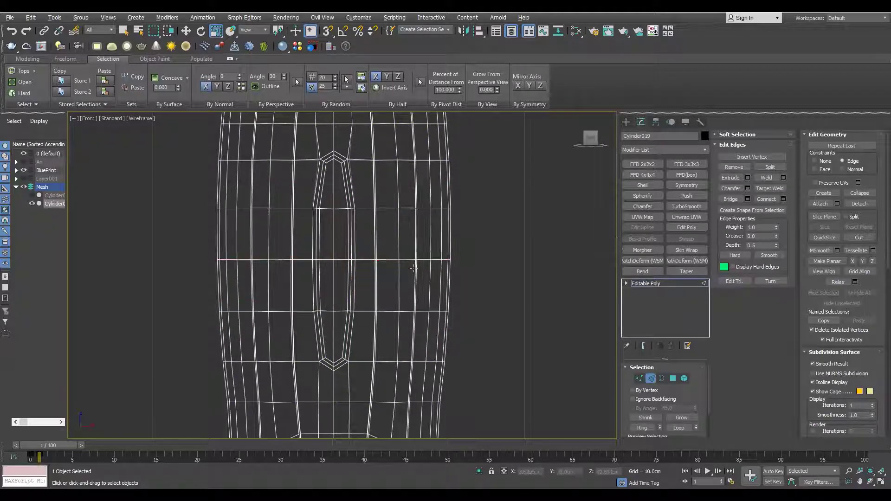
key("ctrl+z")
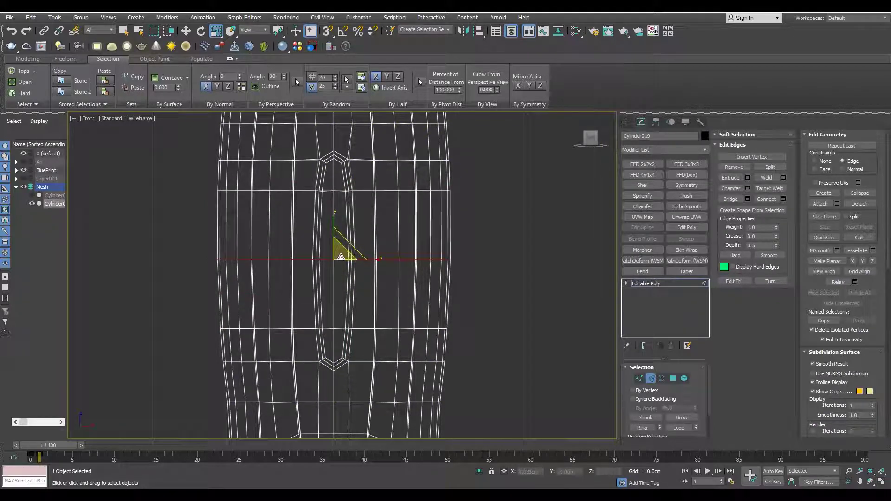
left_click_drag(344, 255, 343, 253)
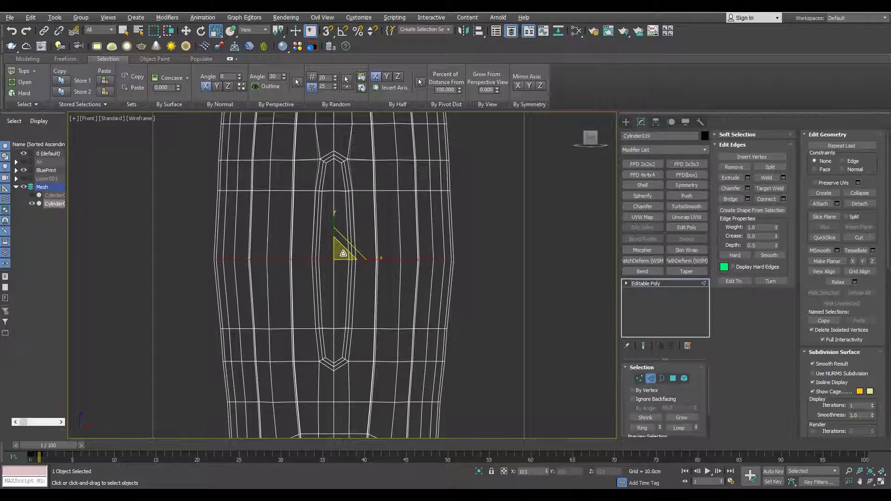
Chamfer the selected edges with 3 segments and weld the overlapping vertices
left_click(748, 188)
left_click_drag(348, 294, 362, 153)
left_click_drag(349, 308, 349, 306)
left_click(347, 376)
key("1")
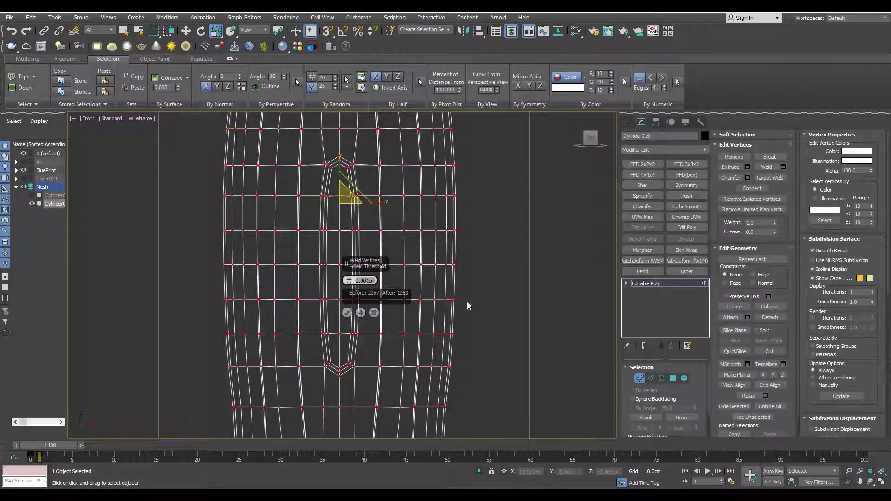
left_click(347, 313)
key("F3")
key("p")
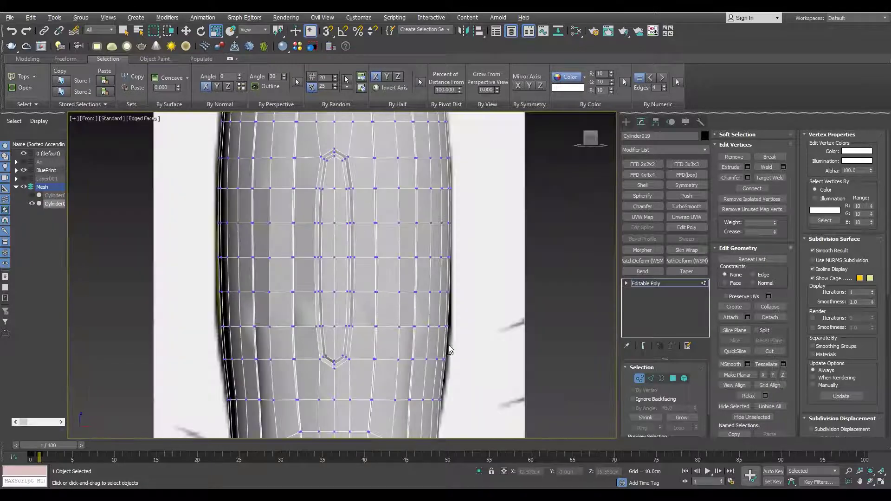
scroll(367, 322, "up", 3)
middle_click_drag(367, 322, 306, 253, "alt")
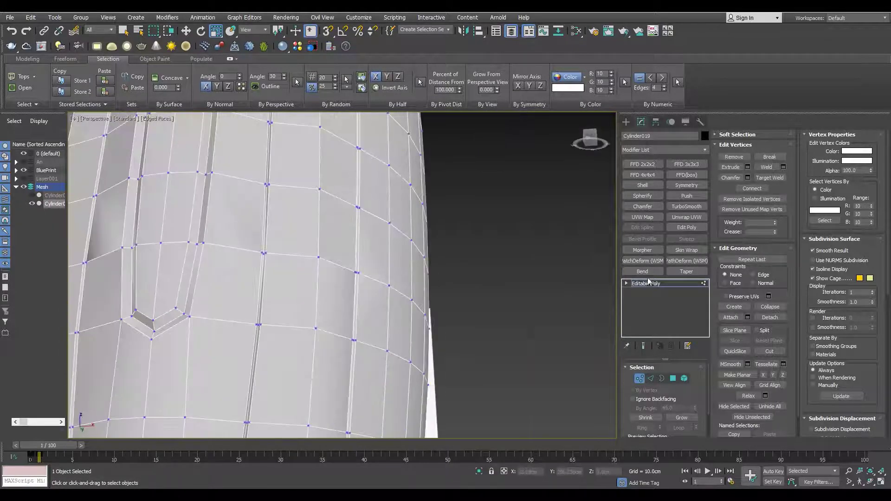
scroll(306, 252, "up", 3)
key("F3")
key("F3")
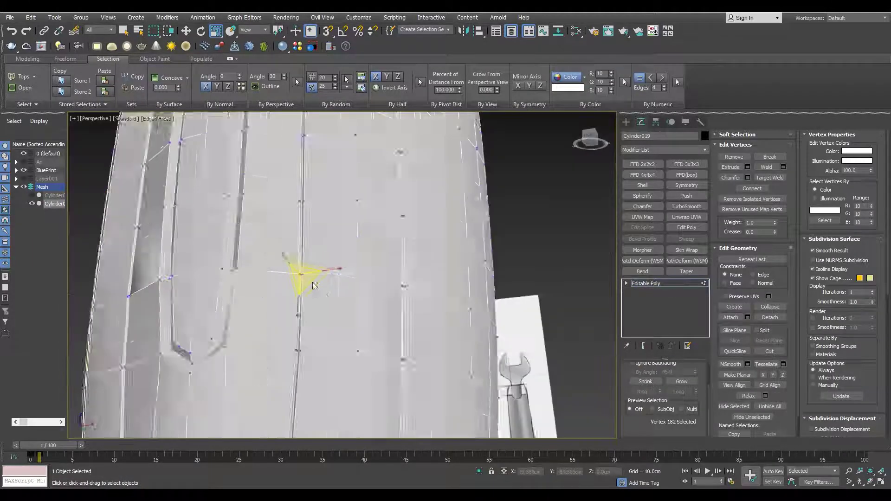
scroll(503, 314, "down", 3)
key("4")
key("ctrl+a")
key("ctrl+d")
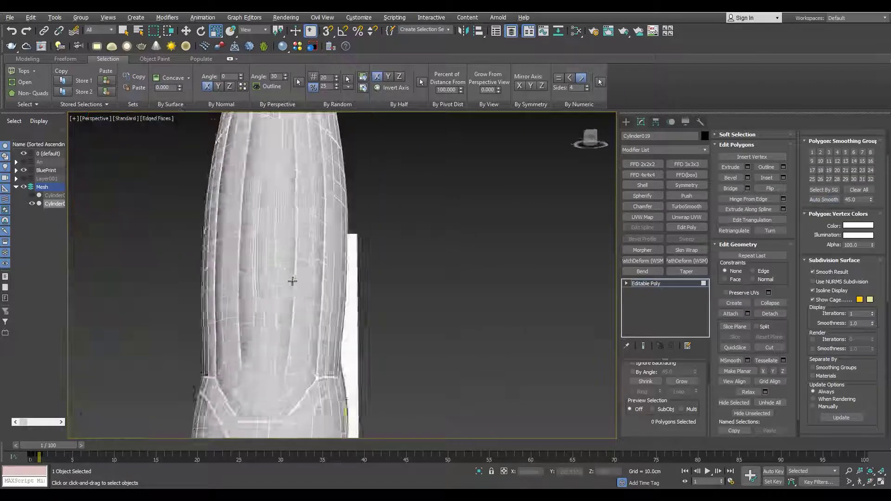
middle_click_drag(298, 278, 280, 286, "alt")
scroll(243, 300, "up", 3)
key("F4")
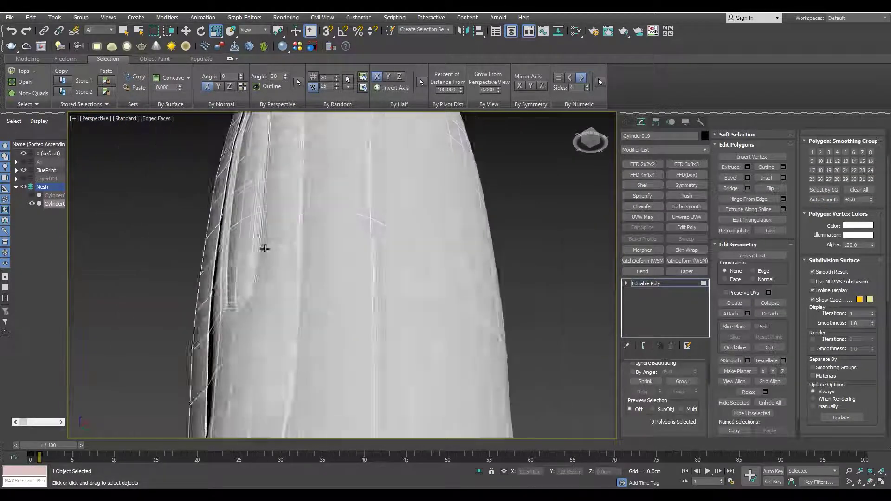
scroll(258, 249, "down", 3)
scroll(279, 260, "up", 3)
left_click(686, 207)
scroll(295, 265, "down", 2)
key("ctrl+z")
key("F4")
scroll(300, 313, "up", 3)
scroll(300, 312, "down", 5)
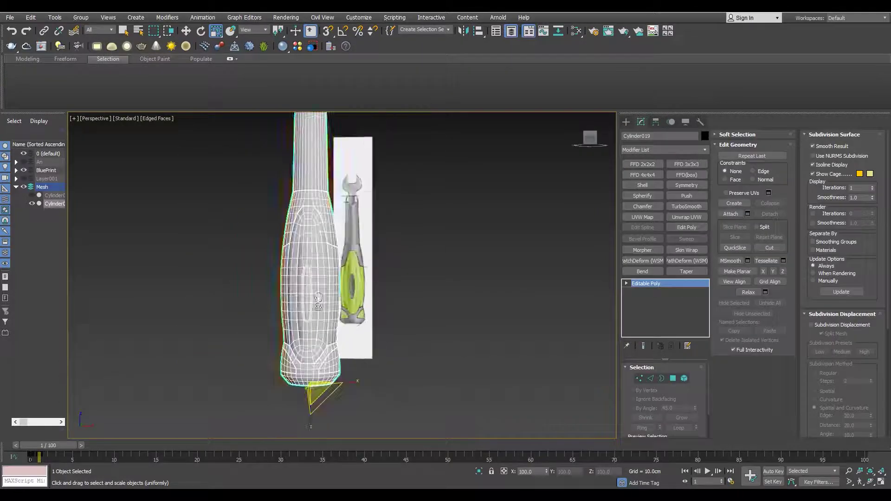
Select the curved edge loop on the neck piece in the Front view
scroll(278, 232, "up", 4)
key("f")
key("F4")
scroll(351, 263, "up", 5)
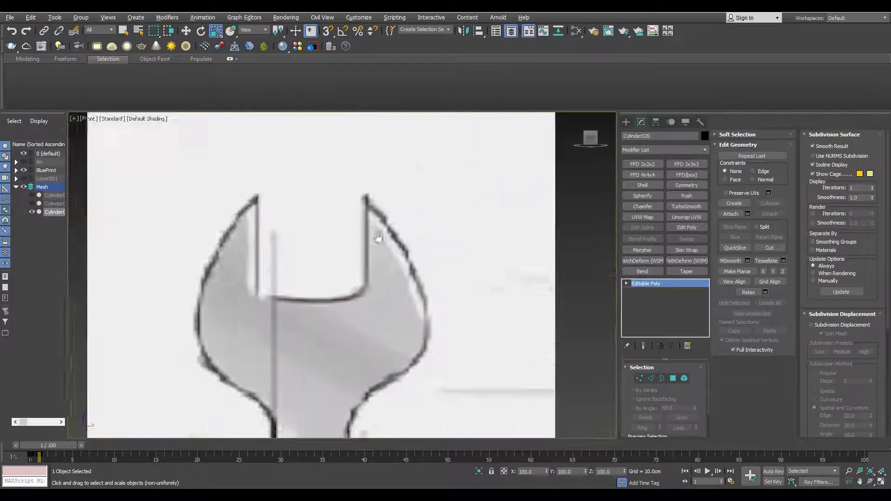
scroll(371, 241, "down", 2)
key("F4")
scroll(376, 309, "up", 3)
key("2")
double_click(385, 295)
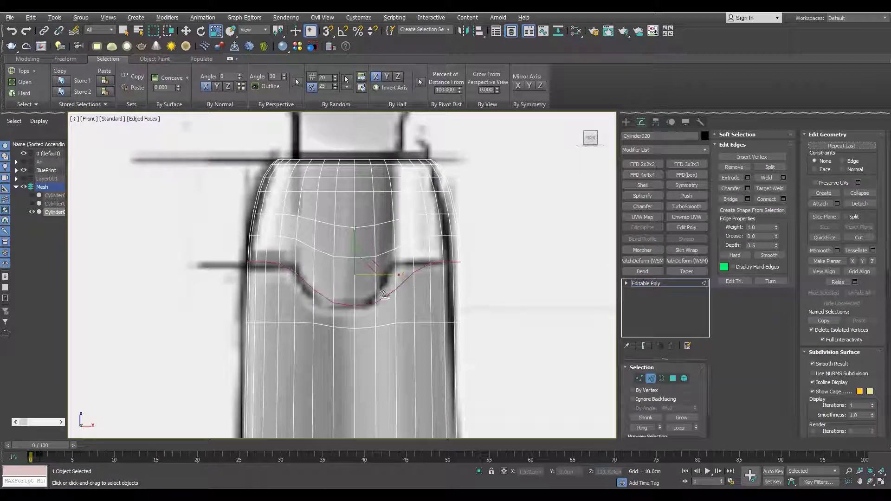
Extrude the edge loop with zero height and 0.05cm width to form a thin seam
key("p")
scroll(398, 303, "up", 4)
key("ctrl+shift+c")
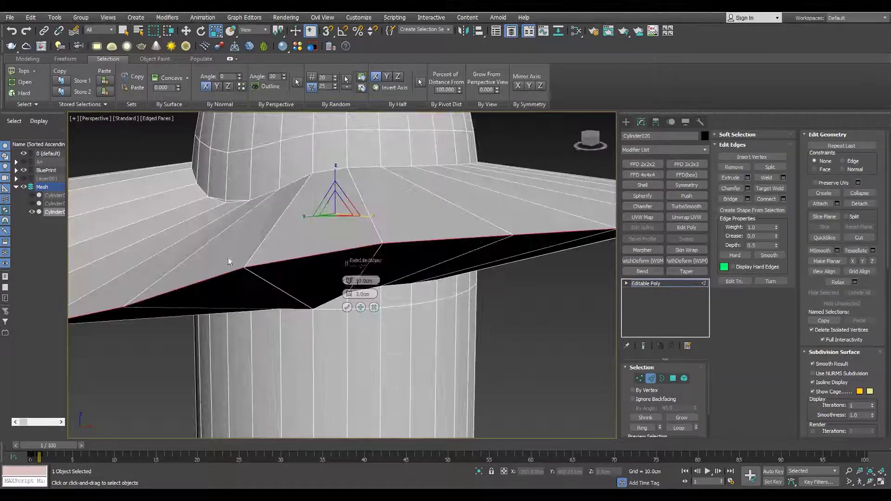
right_click(349, 281)
right_click(349, 294)
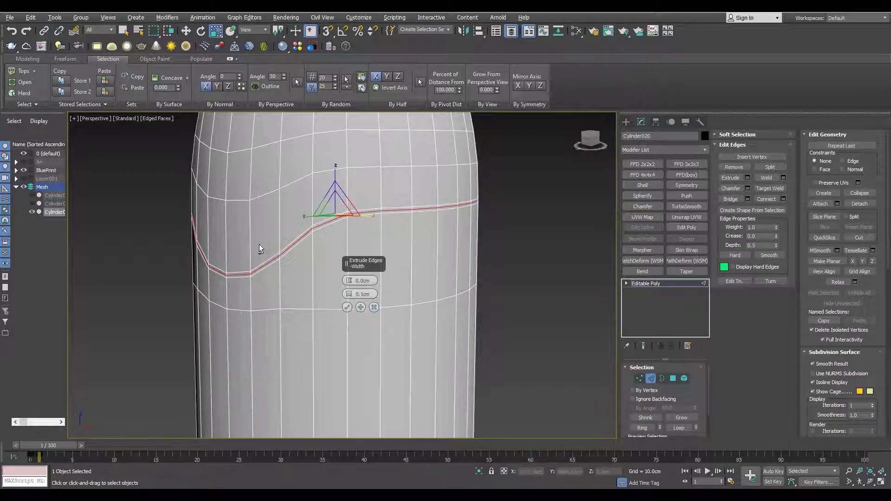
scroll(325, 260, "up", 3)
scroll(353, 278, "up", 3)
key("Return")
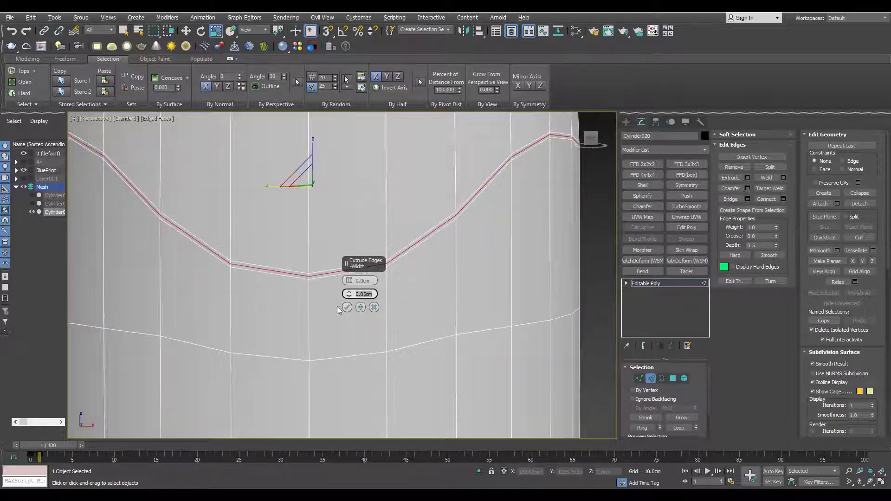
left_click(349, 307)
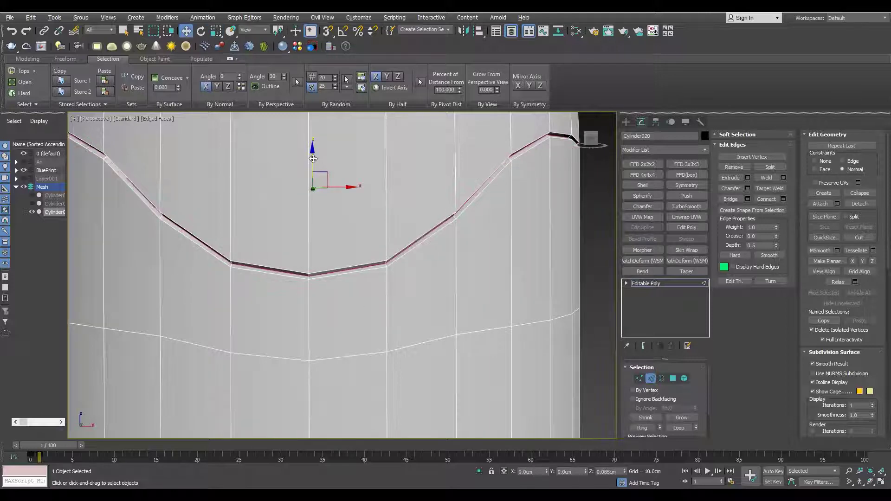
Draw a flat 16-sided cylinder, radius about 11.935cm, over the wrench head
scroll(227, 243, "down", 5)
scroll(227, 243, "down", 2)
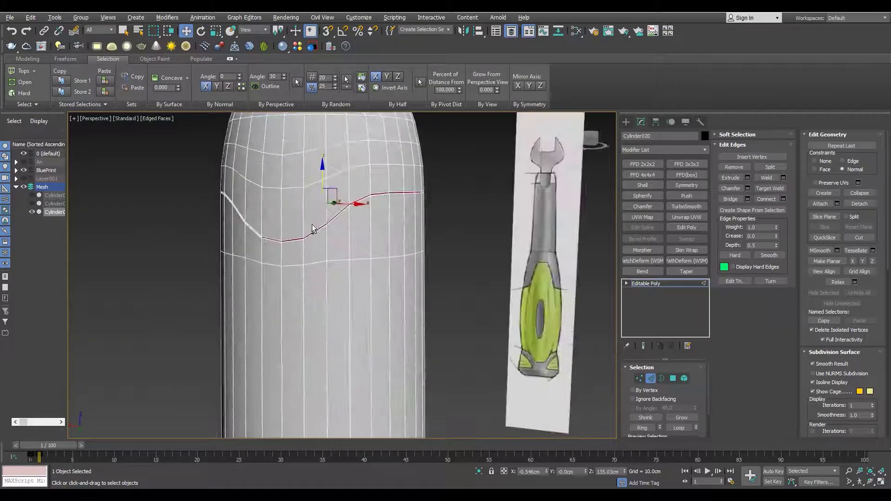
scroll(237, 232, "down", 3)
scroll(333, 241, "up", 3)
middle_click_drag(332, 241, 352, 260, "alt")
key("f")
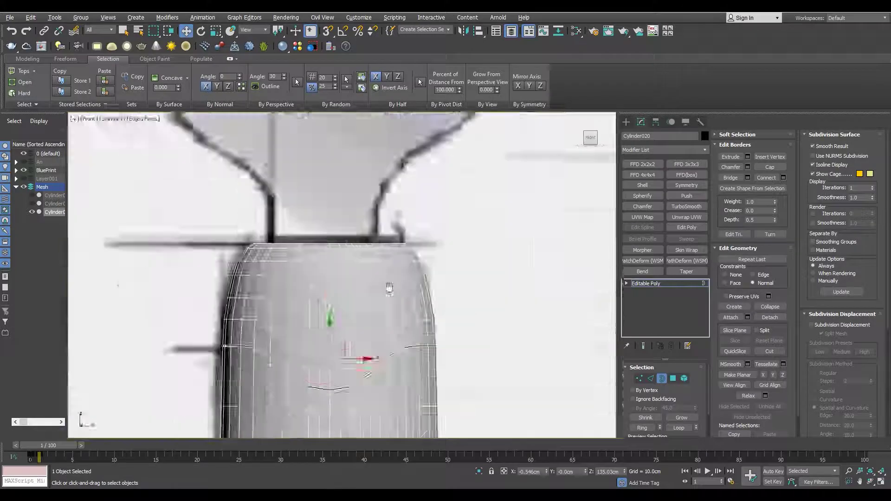
scroll(342, 276, "down", 2)
left_click(645, 283)
left_click(626, 122)
left_click(645, 197)
scroll(353, 285, "up", 4)
scroll(338, 260, "down", 2)
left_click_drag(318, 259, 328, 139)
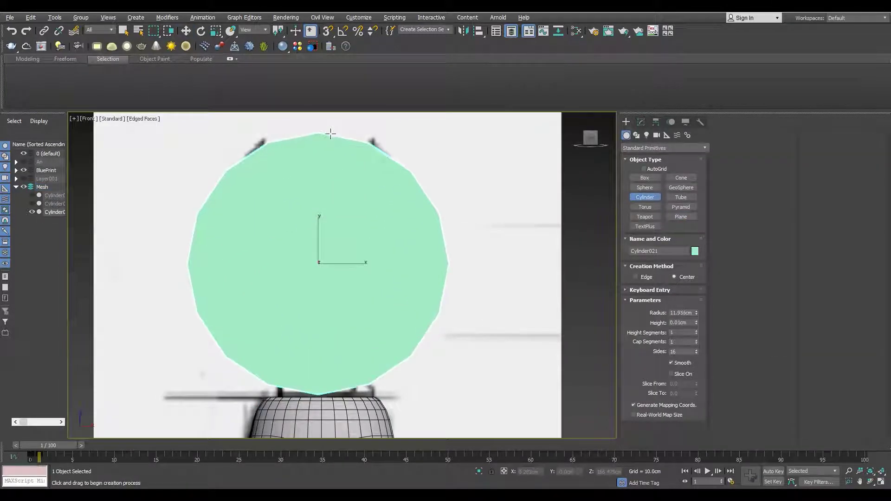
Position the new cylinder over the blueprint's wrench head and make it see-through
left_click(328, 211)
key("w")
middle_click_drag(328, 211, 319, 178)
middle_click_drag(308, 226, 269, 277)
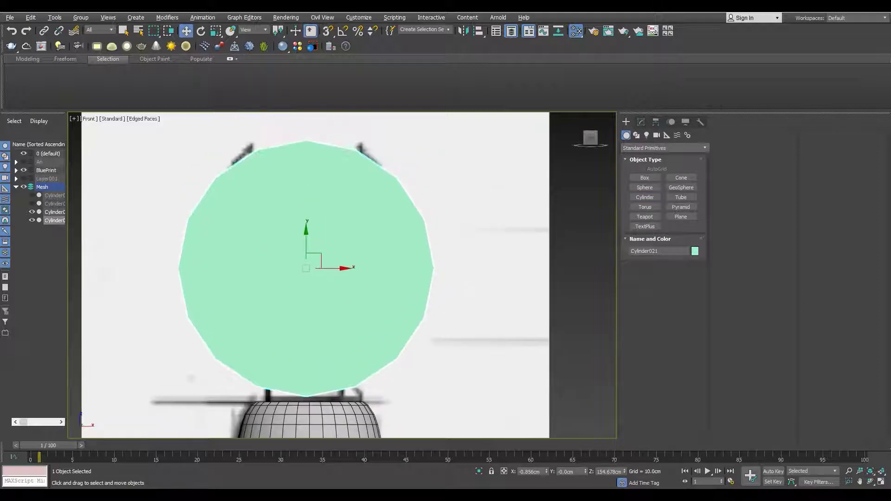
key("alt+x")
left_click_drag(311, 254, 317, 246)
scroll(317, 247, "down", 1)
key("r")
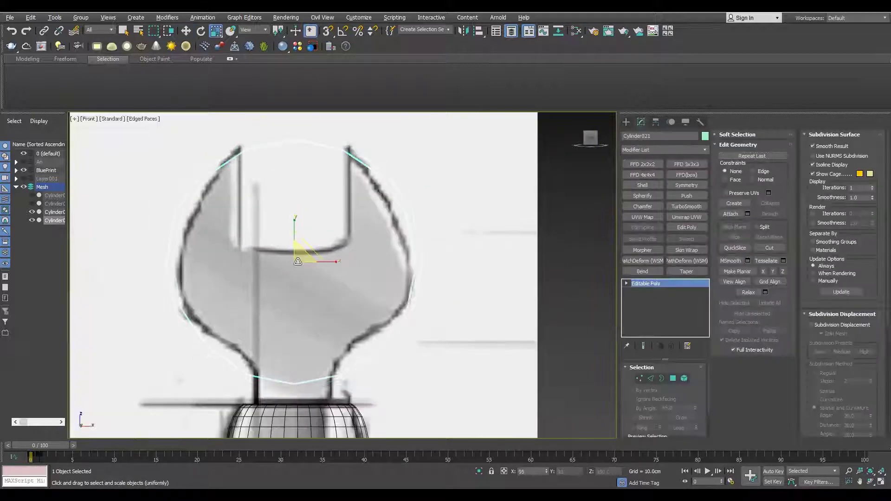
In vertex mode, cut a first edge into the jaw
key("w")
key("1")
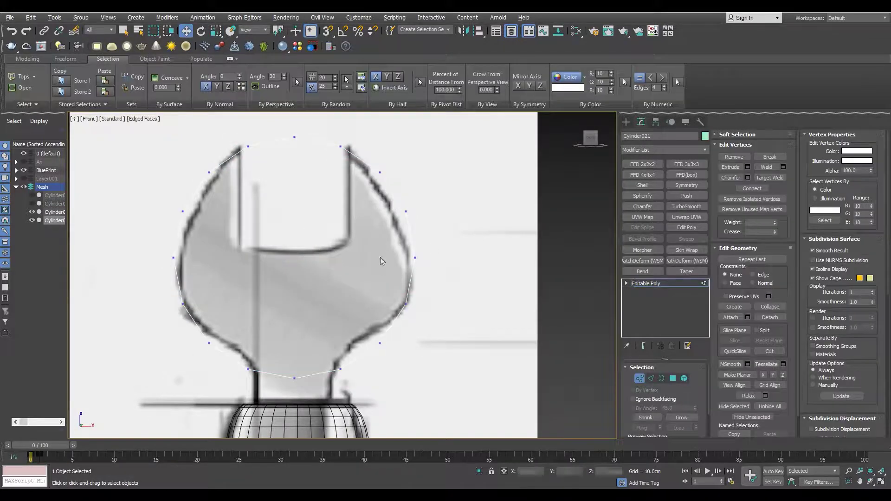
scroll(424, 247, "up", 3)
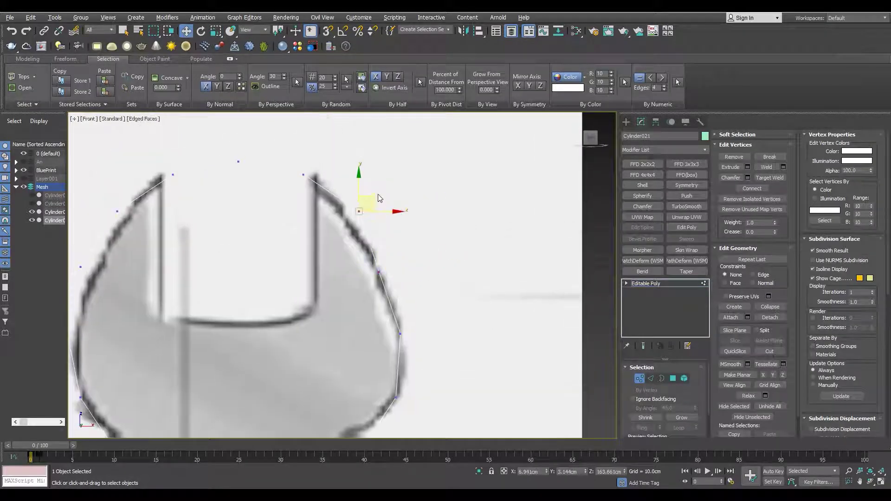
scroll(310, 231, "down", 4)
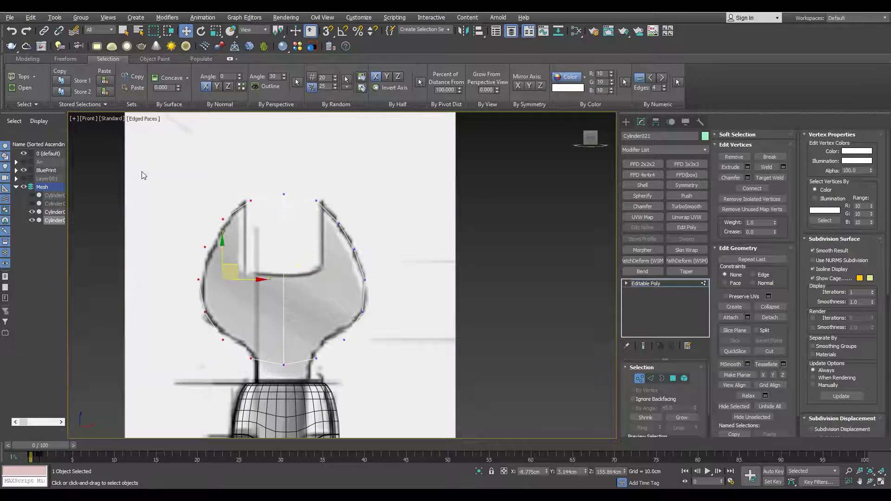
scroll(311, 191, "up", 4)
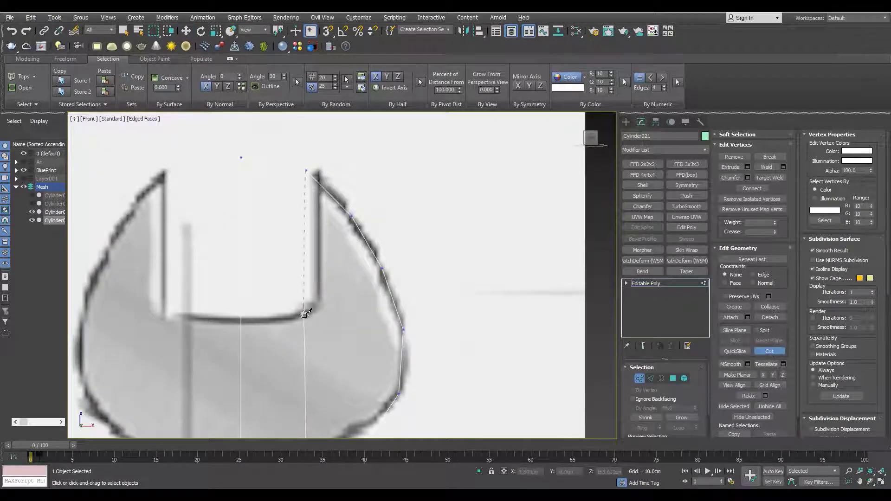
left_click(240, 318)
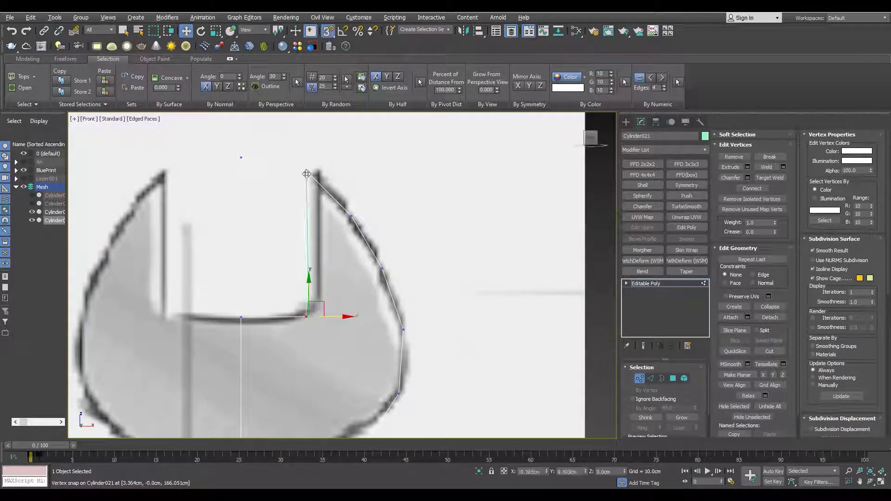
Inspect the head's polygons and vertices while zooming around the jaw
key("4")
scroll(274, 150, "down", 2)
key("1")
scroll(260, 308, "up", 2)
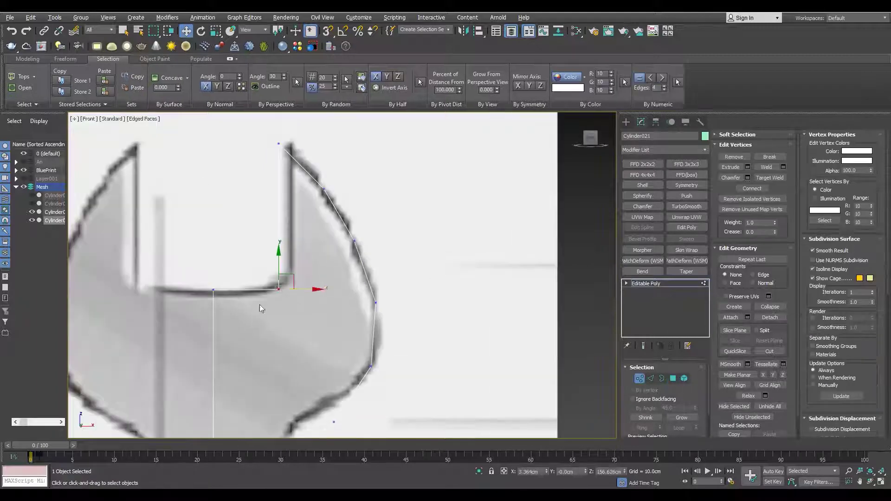
scroll(283, 278, "down", 2)
scroll(291, 260, "up", 3)
key("4")
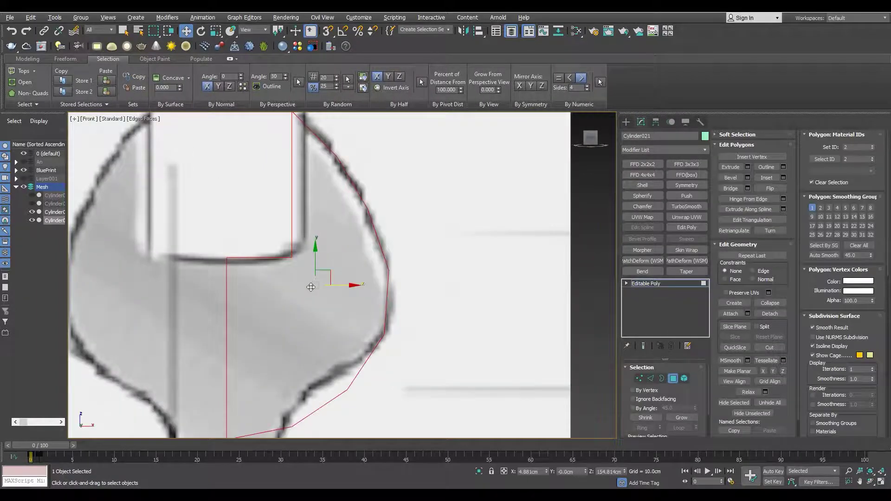
scroll(311, 287, "down", 2)
key("1")
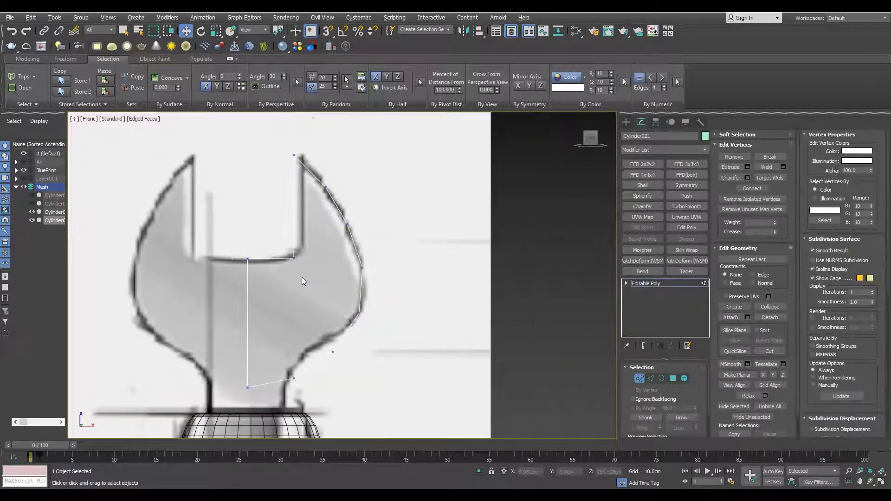
scroll(302, 277, "up", 2)
scroll(335, 258, "up", 1)
Cut fan edges from the inner jaw corner vertex toward the rim
key("alt+c")
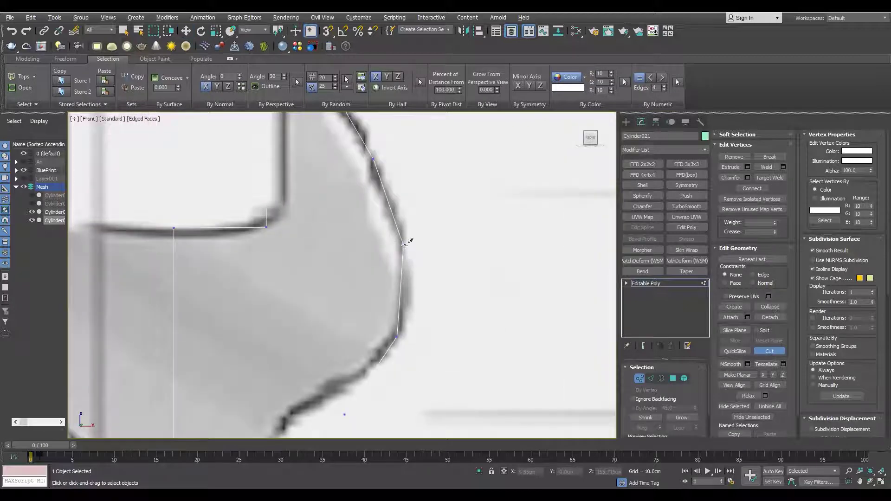
scroll(287, 232, "down", 2)
scroll(274, 227, "up", 1)
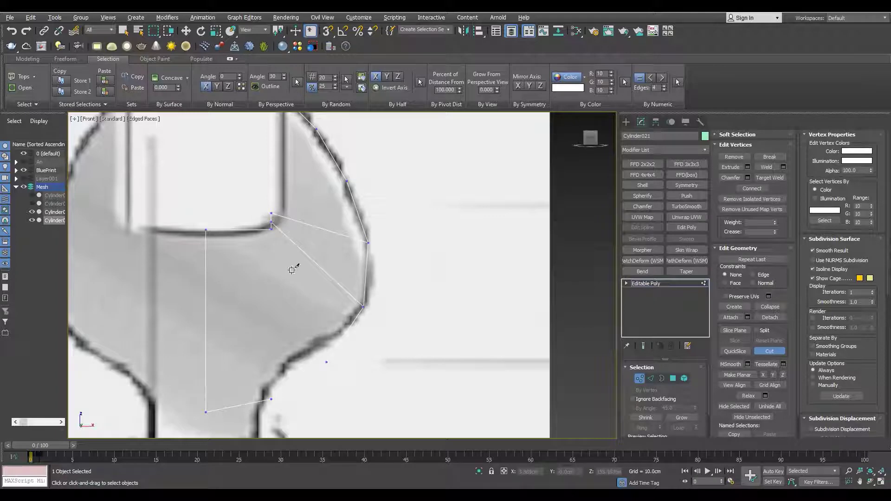
scroll(302, 266, "up", 3)
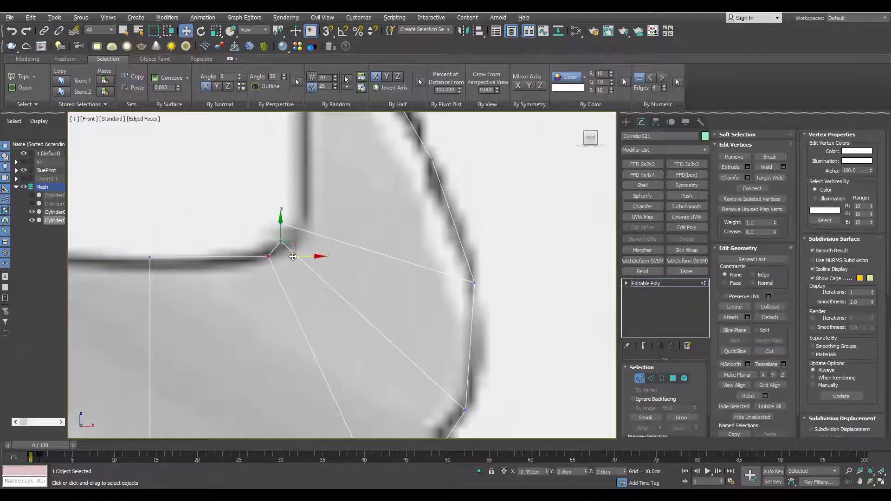
scroll(284, 194, "down", 3)
scroll(288, 315, "up", 3)
key("alt+c")
left_click(215, 358)
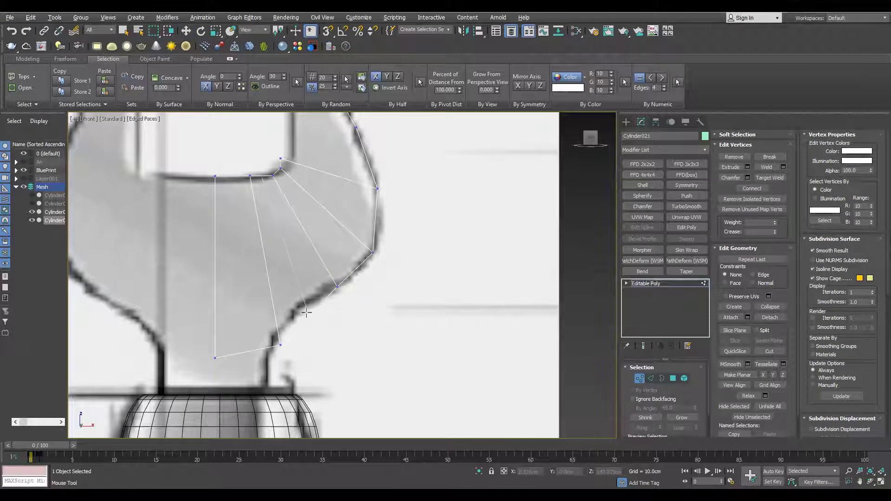
scroll(231, 153, "up", 3)
scroll(277, 225, "down", 3)
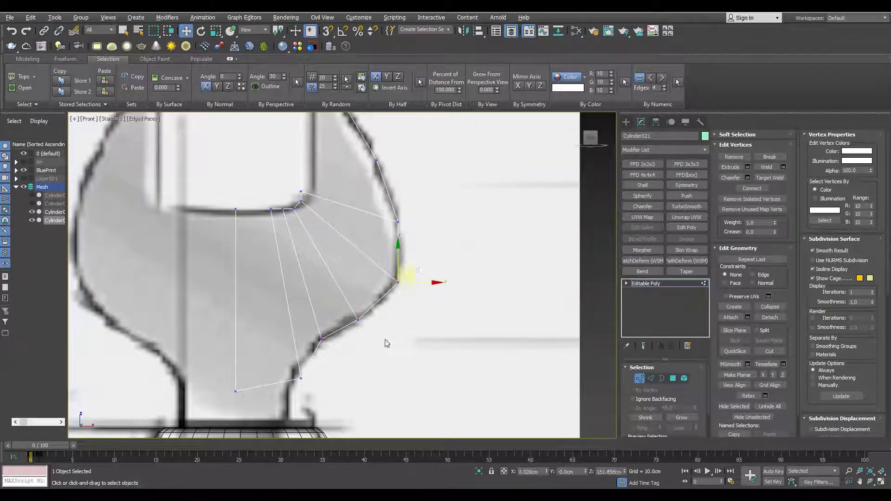
Select the head's bottom vertices and a fan edge for adjustment
left_click_drag(224, 412, 224, 413)
middle_click_drag(261, 363, 260, 332)
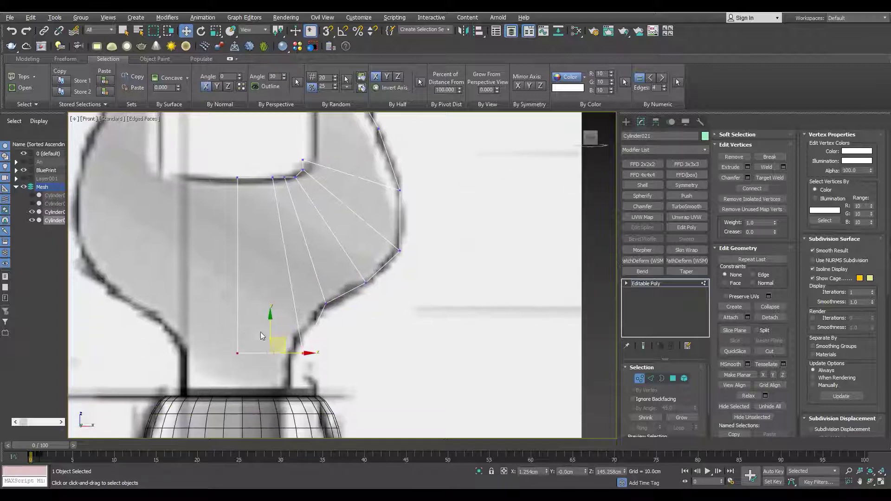
scroll(270, 312, "down", 2)
left_click_drag(257, 347, 265, 320)
key("2")
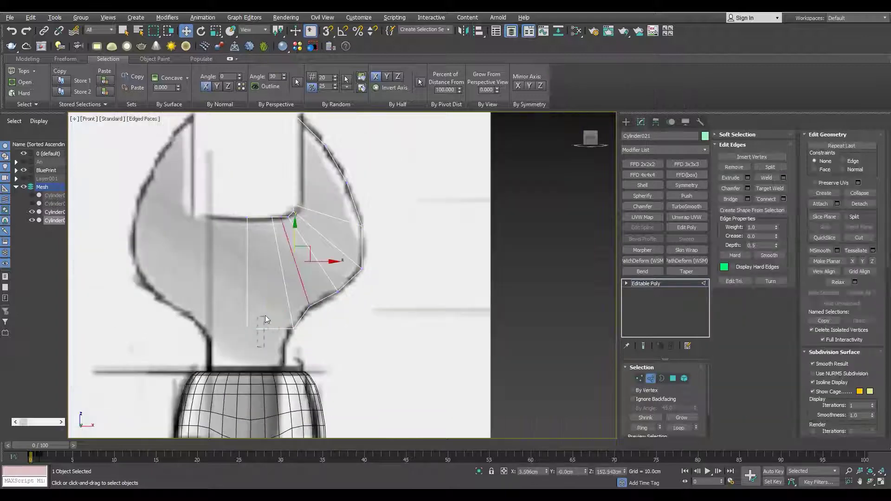
scroll(276, 332, "up", 2)
key("1")
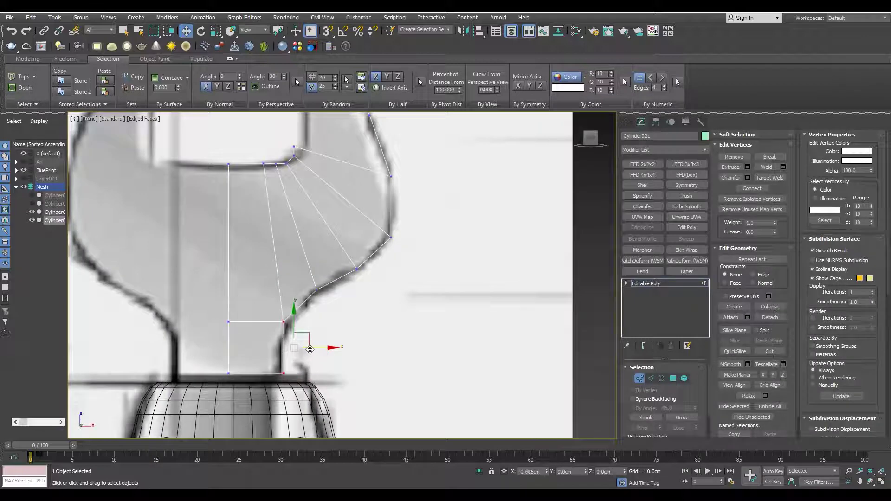
scroll(263, 164, "up", 5)
Select vertices near the inner jaw corner and show the mesh as wireframe
left_click_drag(268, 146, 126, 197)
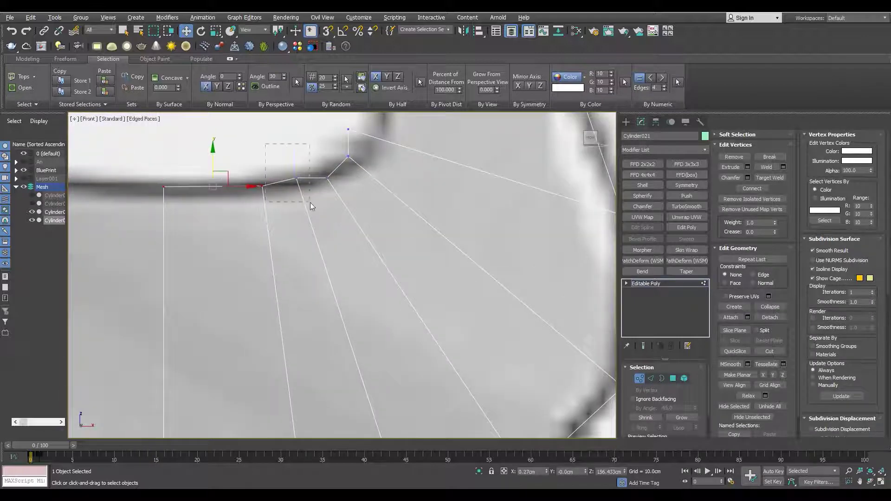
scroll(299, 219, "down", 5)
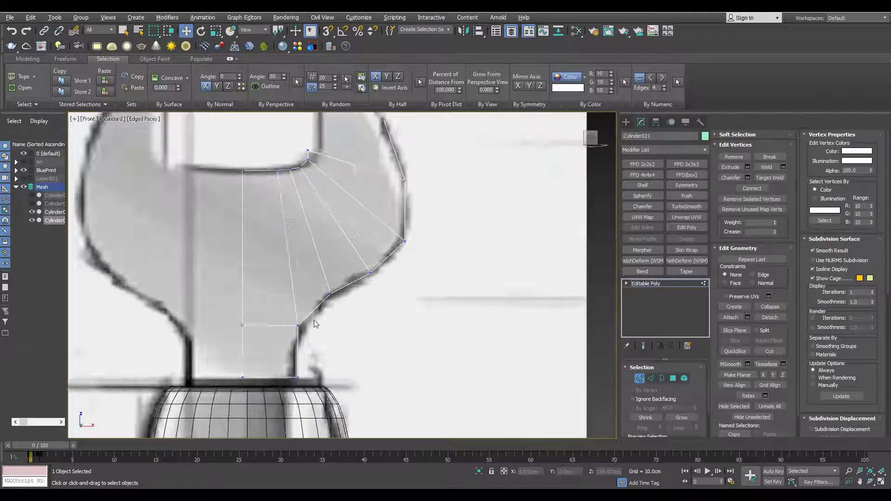
scroll(274, 297, "up", 1)
scroll(279, 306, "down", 1)
key("2")
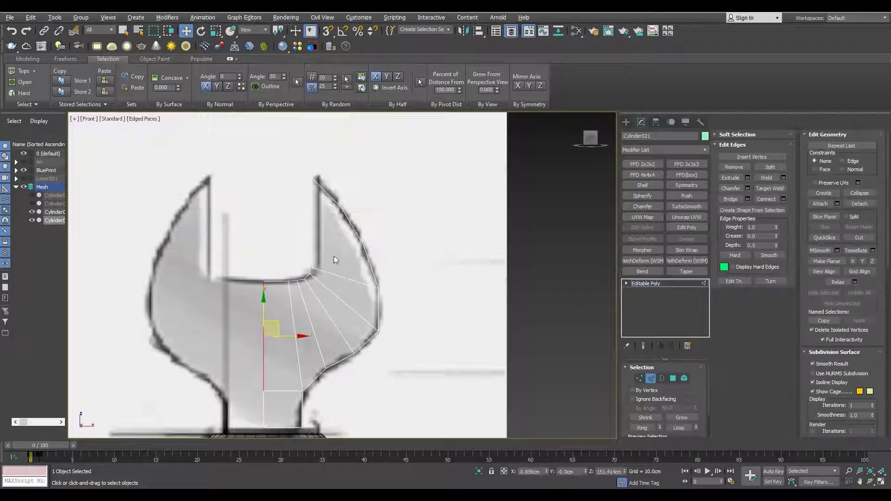
key("F3")
key("1")
scroll(380, 259, "up", 1)
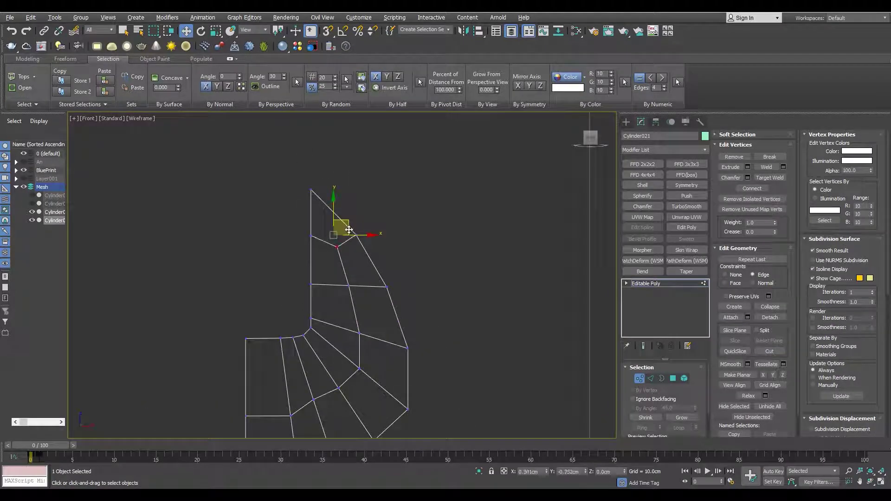
Move the cut vertices up the jaw arm onto the blueprint outline
key("F3")
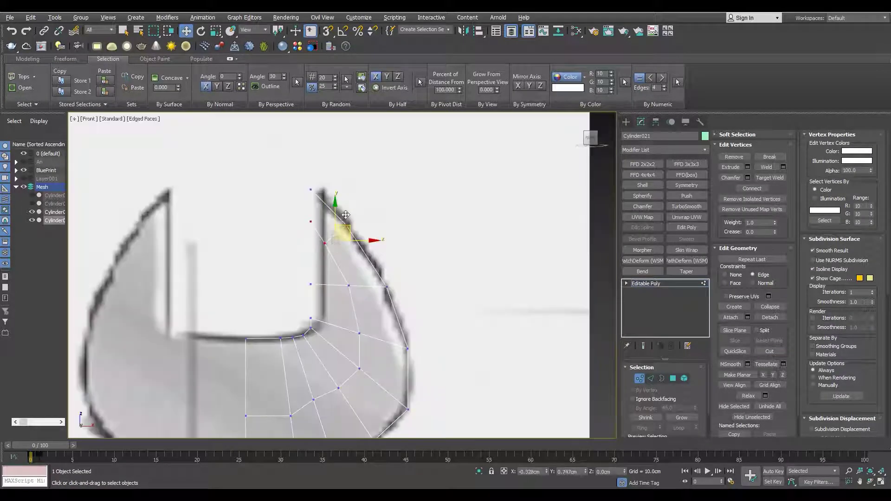
scroll(301, 224, "up", 1)
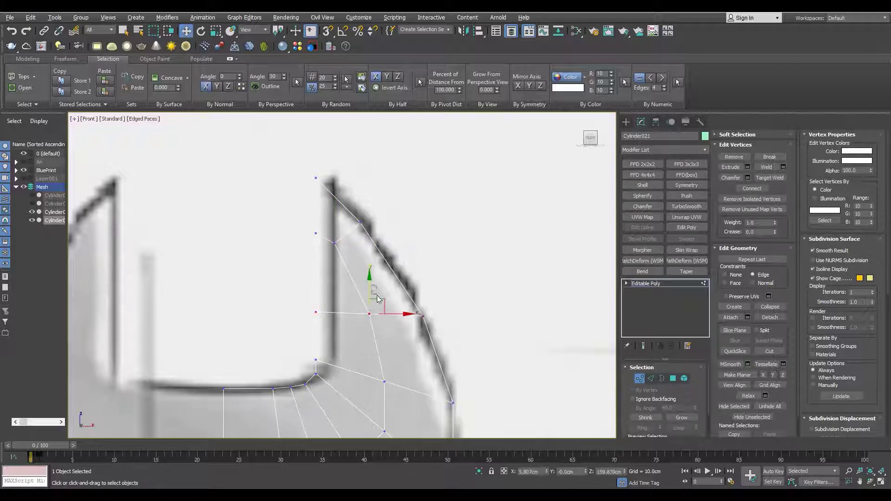
left_click_drag(377, 297, 363, 261)
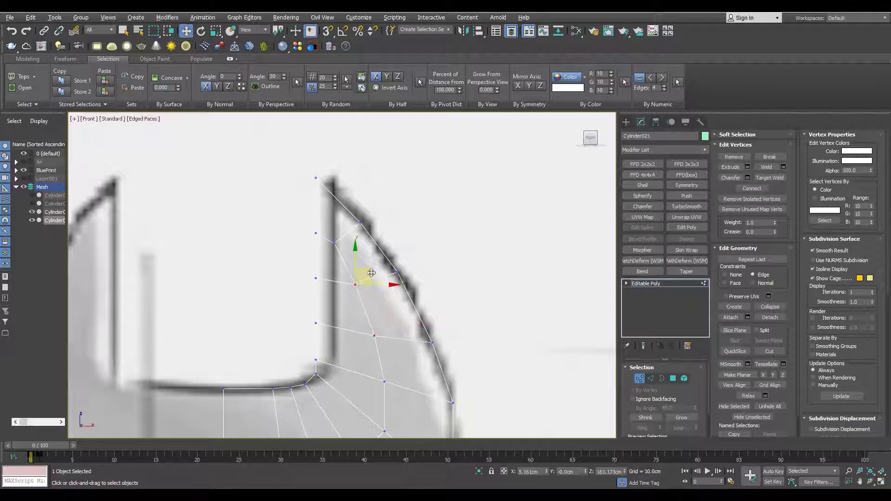
scroll(396, 321, "down", 5)
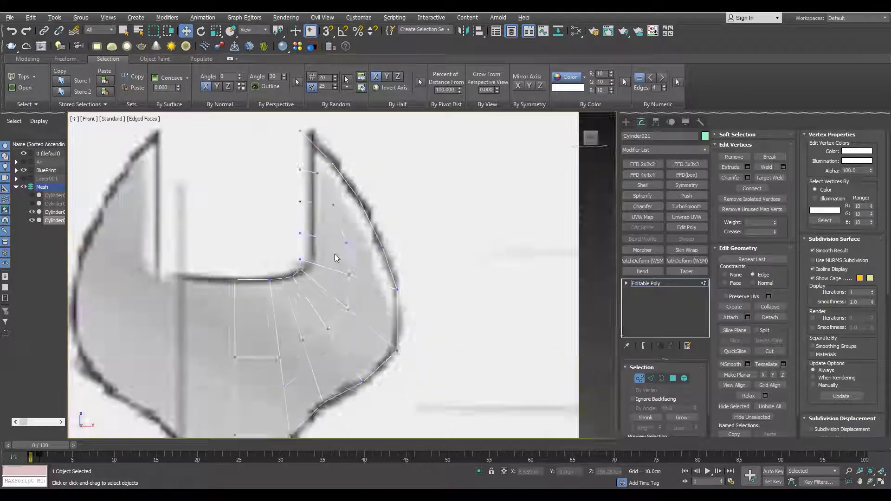
scroll(364, 265, "up", 5)
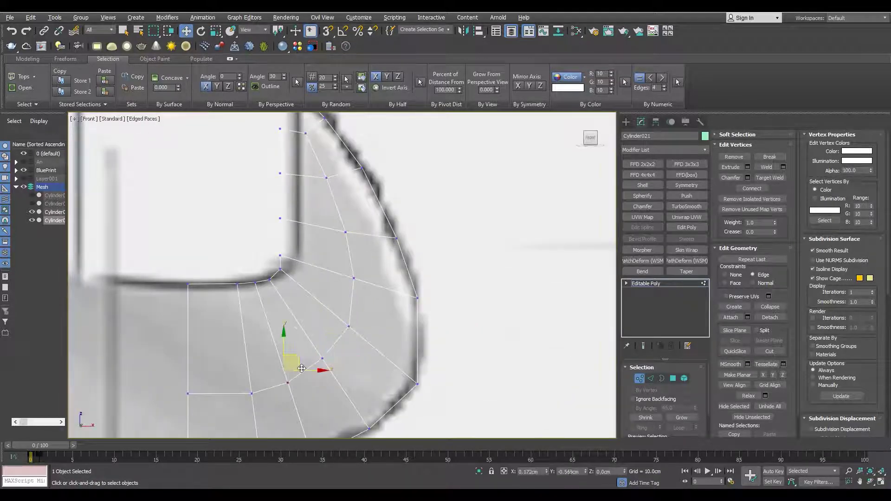
scroll(302, 368, "down", 5)
Add a Symmetry modifier to mirror the half head across X
left_click(687, 186)
scroll(349, 242, "down", 2)
scroll(344, 335, "up", 3)
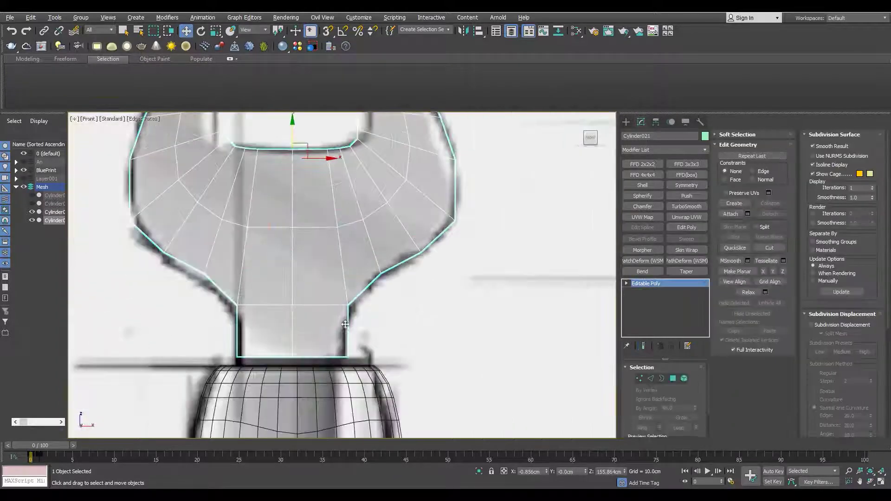
Push the neck's bottom edge down into the handle top in Perspective
key("1")
key("r")
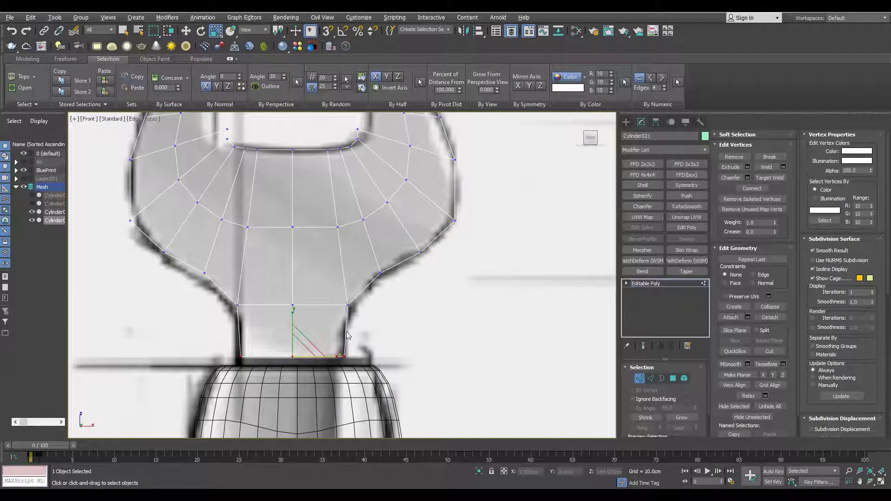
key("2")
key("p")
scroll(360, 382, "down", 3)
scroll(325, 278, "up", 3)
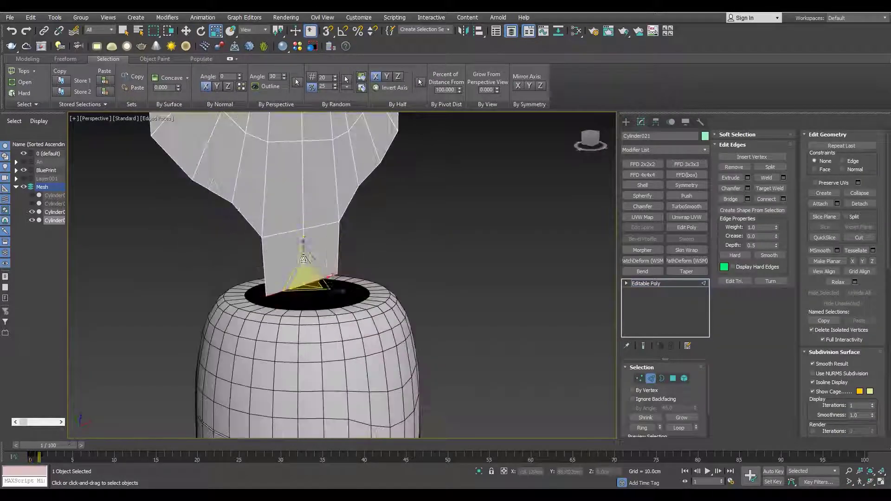
key("w")
scroll(449, 192, "down", 3)
middle_click_drag(449, 192, 449, 193, "alt")
In Front view, nudge the lower head rim vertices onto the blueprint
key("f")
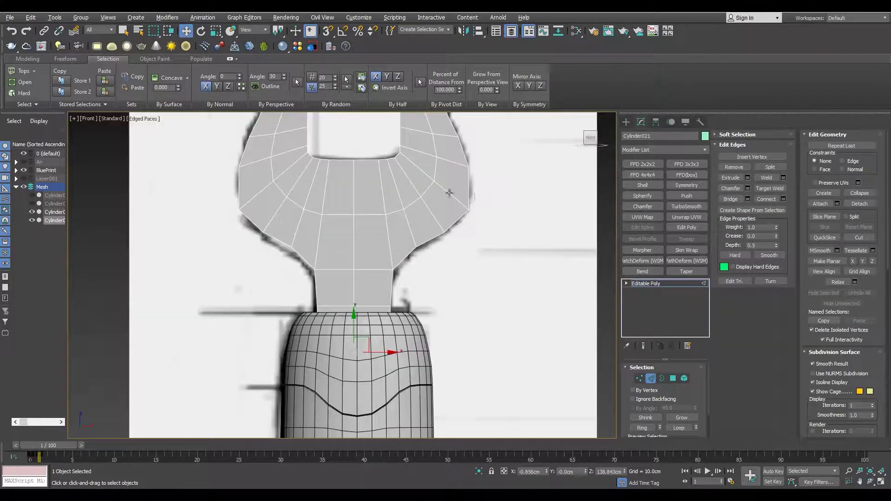
scroll(449, 192, "up", 3)
scroll(474, 289, "up", 2)
key("1")
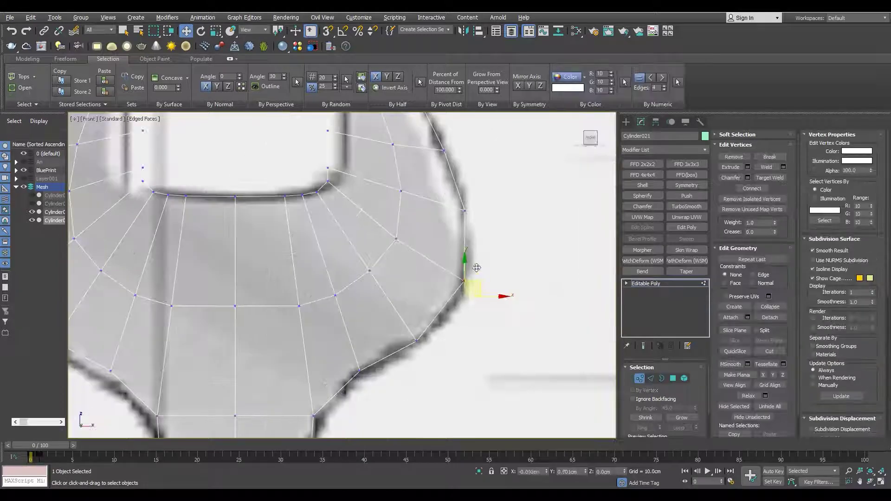
scroll(319, 163, "up", 3)
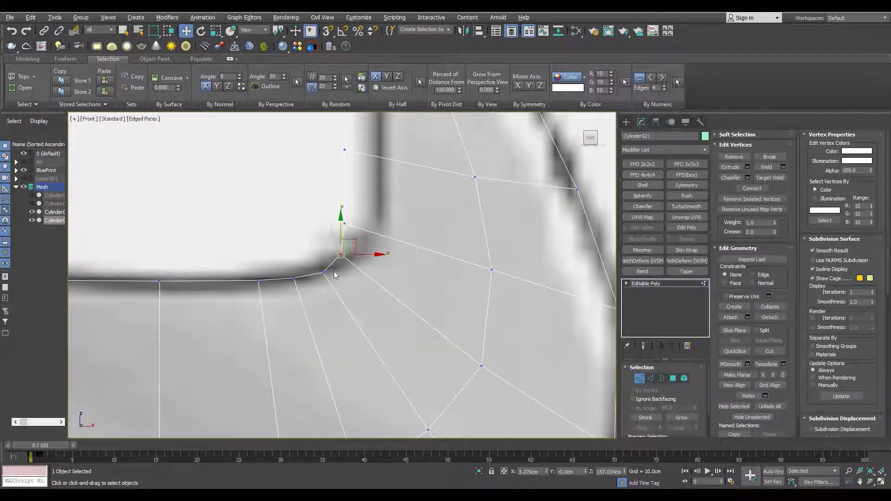
scroll(334, 275, "down", 3)
scroll(344, 316, "up", 3)
left_click(325, 328)
scroll(342, 318, "down", 3)
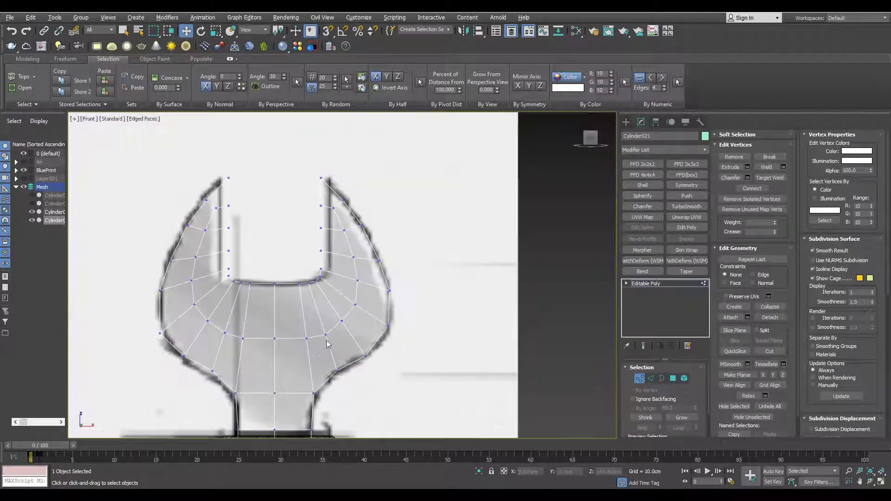
middle_click_drag(342, 318, 316, 301)
Delete the selected polygons from the wrench head in perspective
key("alt+w")
key("alt+w")
key("2")
middle_click_drag(297, 223, 307, 227, "alt")
right_click(307, 227)
left_click(260, 256)
key("Delete")
Add a Shell modifier, trying 3.5 then settling on 4.0 cm outer amount
key("2")
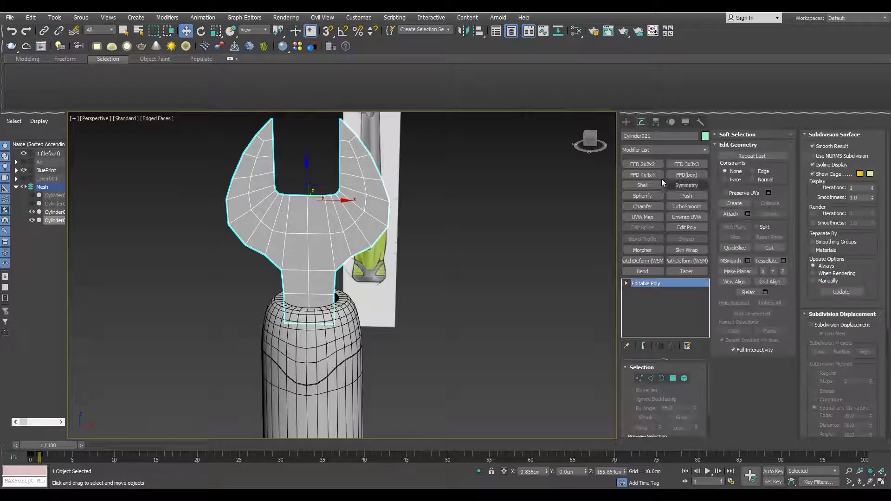
left_click(642, 185)
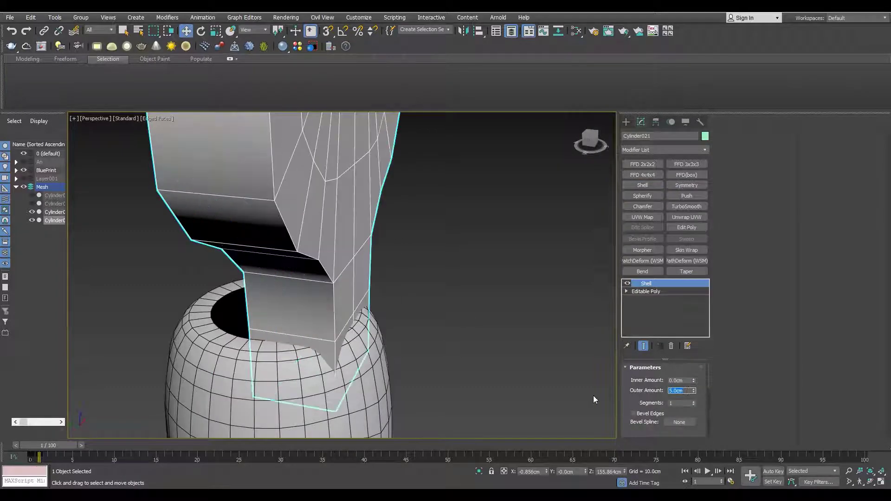
type("3.5")
key("Return")
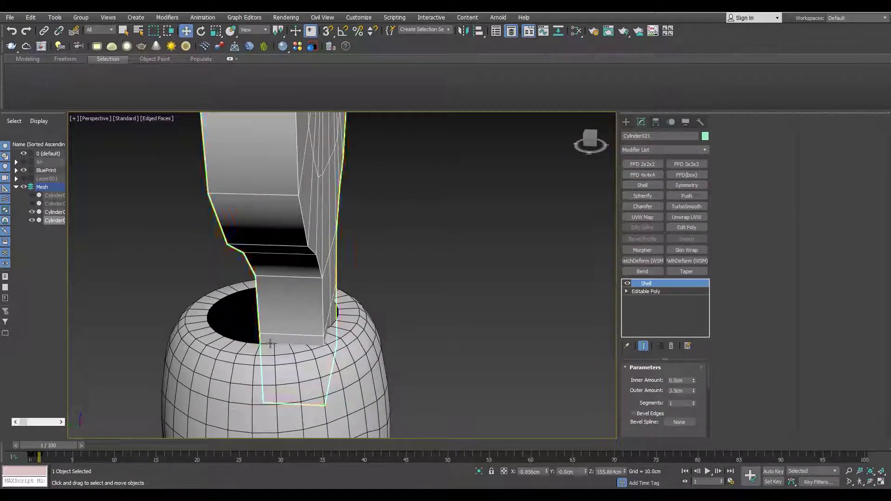
key("alt+w")
right_click(267, 295)
key("alt+w")
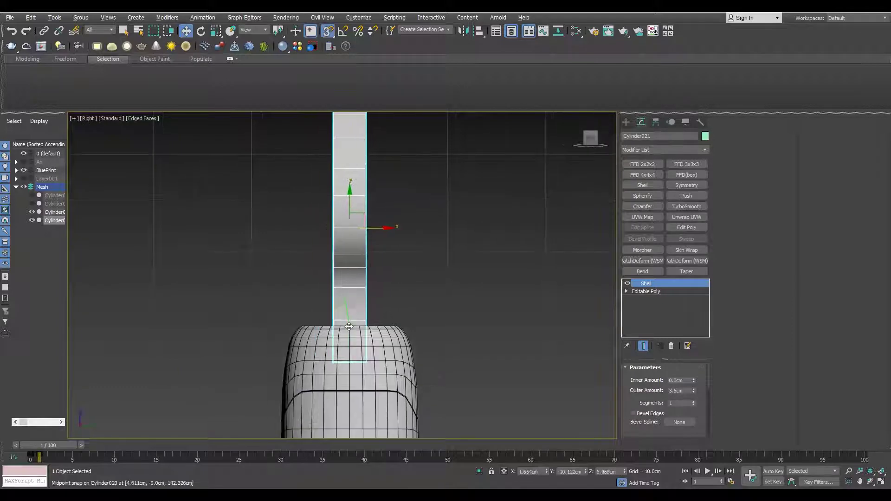
type("p")
type("4")
key("Return")
key("alt+w")
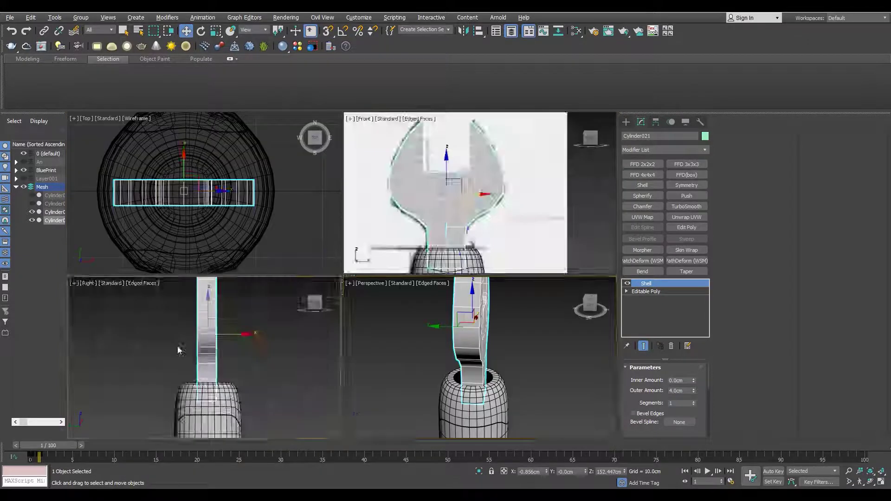
key("alt+w")
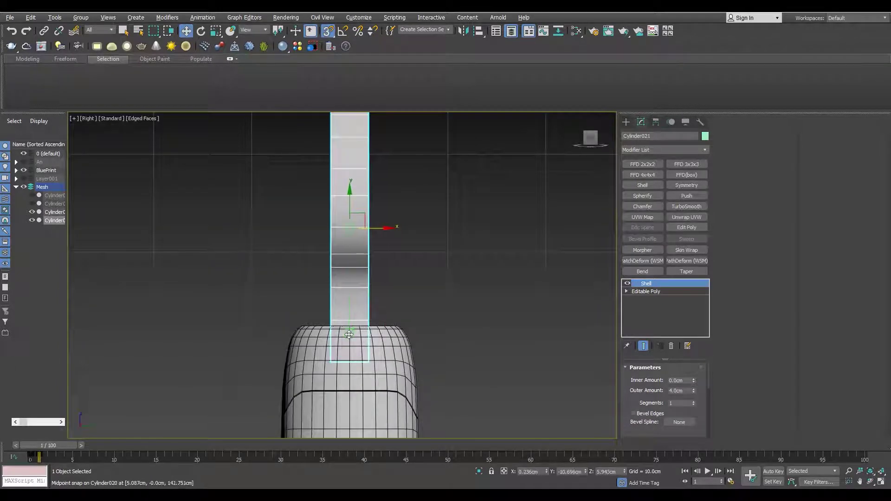
Select Cylinder020 in edge mode and return to the enlarged front view
key("p")
left_click(389, 308)
scroll(389, 307, "up", 3)
scroll(389, 307, "down", 3)
key("2")
right_click(372, 213)
key("Escape")
key("alt+w")
key("alt+w")
scroll(278, 325, "up", 3)
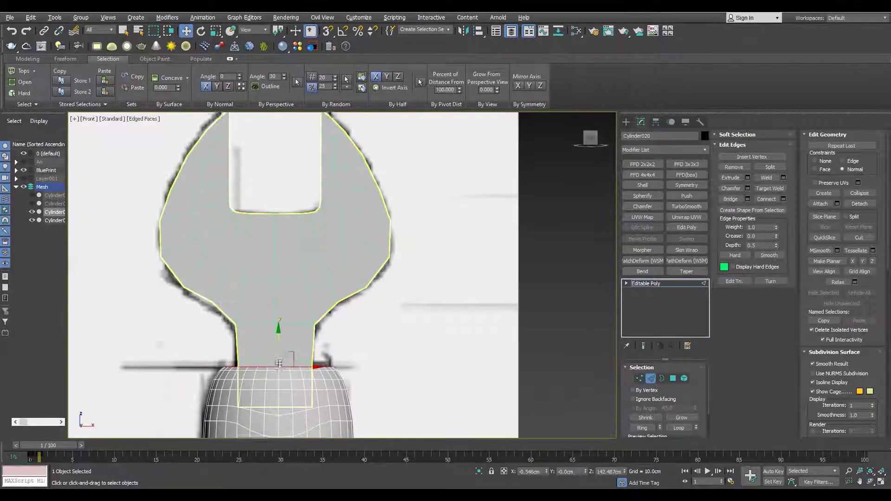
Detach a ring of Cylinder021's barrel polygons as its own object and hide the barrel
scroll(283, 353, "up", 3)
left_click(268, 264)
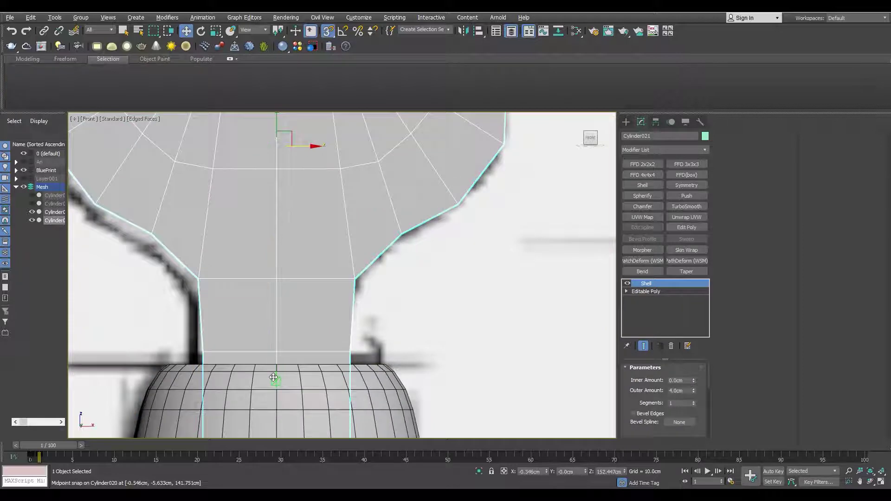
key("p")
scroll(360, 243, "up", 3)
left_click(360, 243)
key("4")
key("alt+d")
key("Return")
key("4")
left_click(340, 229)
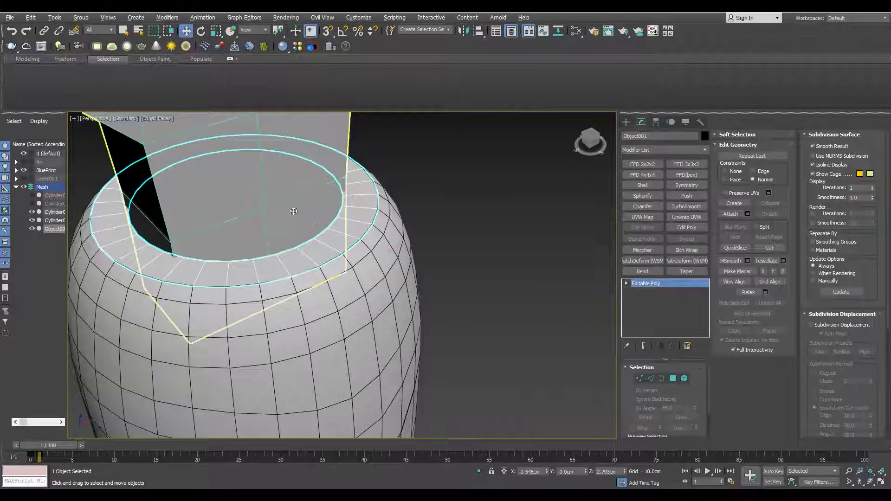
Scale the ring's end vertices flat into a straight edge
scroll(295, 209, "down", 5)
scroll(378, 309, "up", 5)
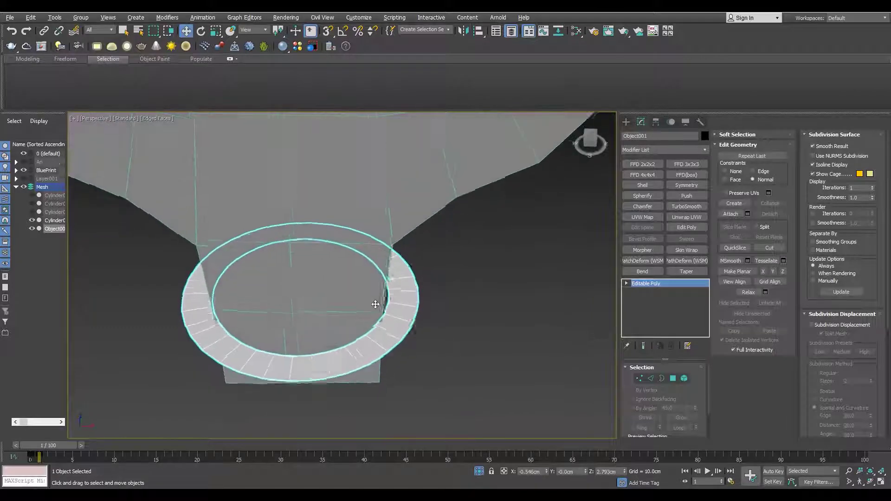
mouse_move(374, 302)
middle_mouse_down("alt")
mouse_move(186, 368)
mouse_move(313, 352)
mouse_move(365, 313)
mouse_move(314, 400)
mouse_move(209, 356)
middle_mouse_up("alt")
key("2")
key("1")
key("2")
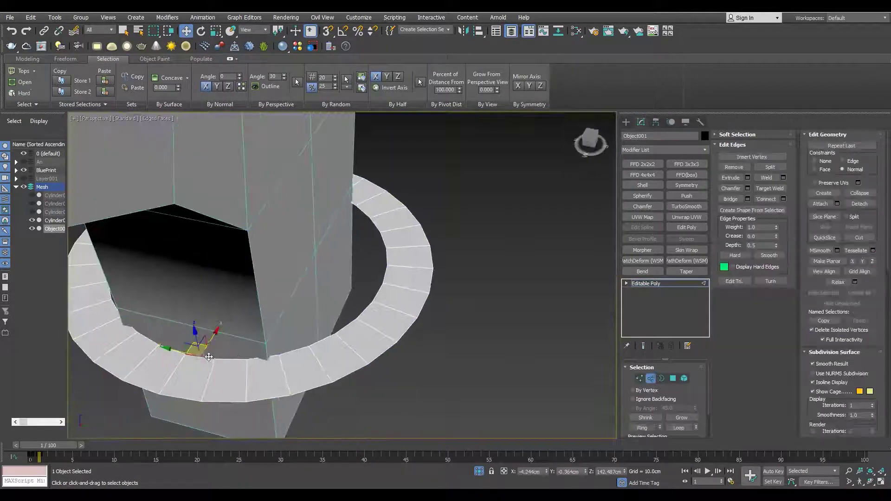
mouse_move(289, 350)
middle_mouse_down("alt")
mouse_move(358, 318)
mouse_move(392, 332)
mouse_move(380, 335)
mouse_move(389, 340)
middle_mouse_up("alt")
key("1")
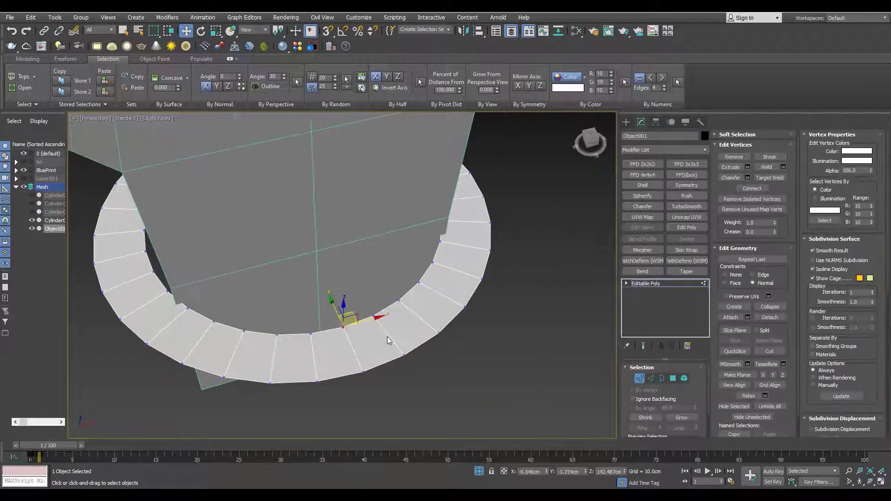
mouse_move(436, 265)
middle_mouse_down("alt")
mouse_move(409, 319)
mouse_move(361, 319)
middle_mouse_up("alt")
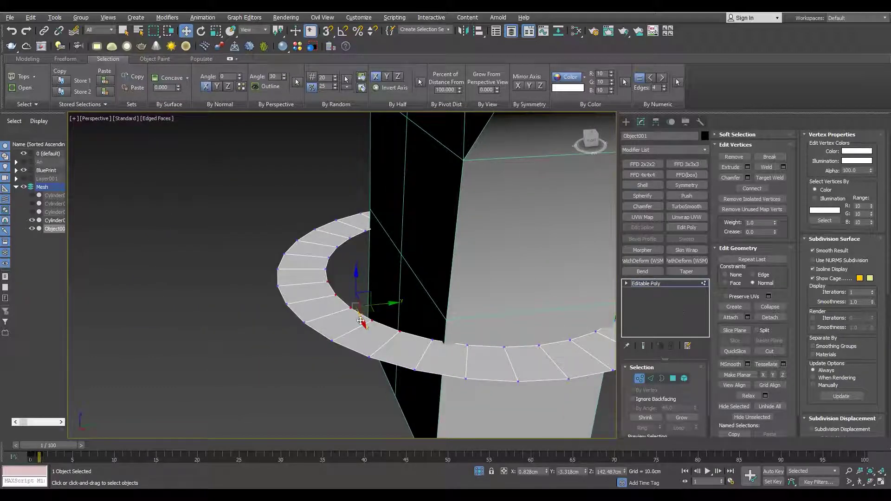
key("r")
mouse_move(304, 334)
middle_mouse_down("alt")
mouse_move(306, 321)
mouse_move(328, 318)
middle_mouse_up("alt")
left_click_drag(364, 338, 371, 325)
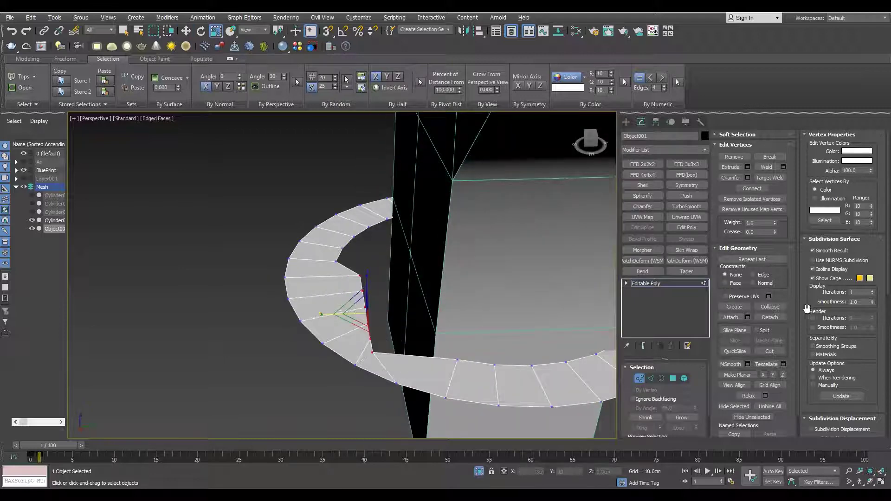
key("w")
mouse_move(427, 309)
middle_mouse_down("alt")
mouse_move(448, 339)
mouse_move(494, 325)
mouse_move(427, 301)
mouse_move(424, 327)
middle_mouse_up("alt")
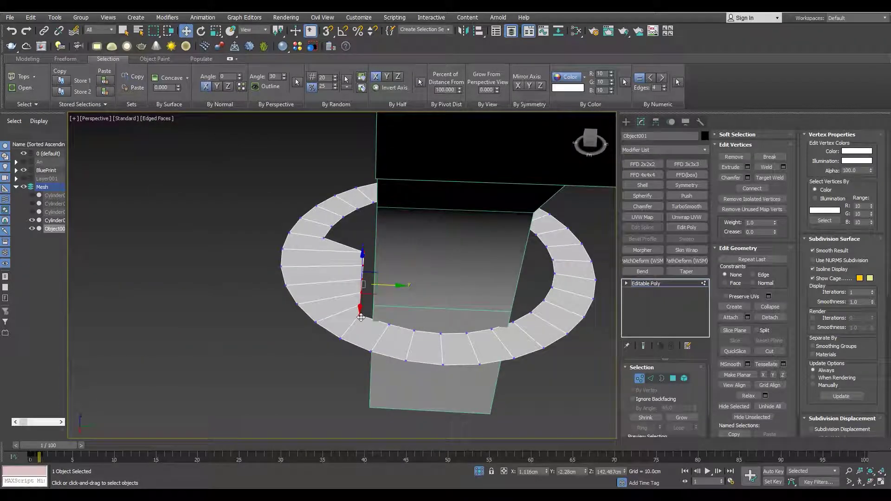
mouse_move(426, 354)
middle_mouse_down("alt")
mouse_move(422, 321)
mouse_move(463, 322)
mouse_move(427, 310)
middle_mouse_up("alt")
Delete the extra ring polygons, leaving only a quarter piece
right_click(255, 360)
left_click(200, 347)
key("ctrl+i")
key("Delete")
key("2")
left_click(264, 360)
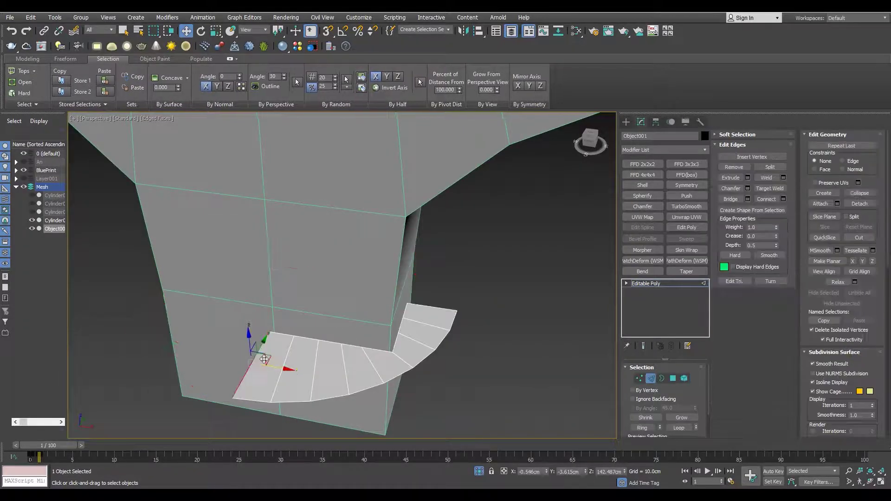
Add two Symmetry modifiers, X then Y, to complete the full ring
left_click(686, 185)
left_click(645, 291)
left_click(687, 186)
left_click(658, 385)
mouse_move(353, 279)
middle_mouse_down("alt")
mouse_move(348, 340)
mouse_move(371, 267)
middle_mouse_up("alt")
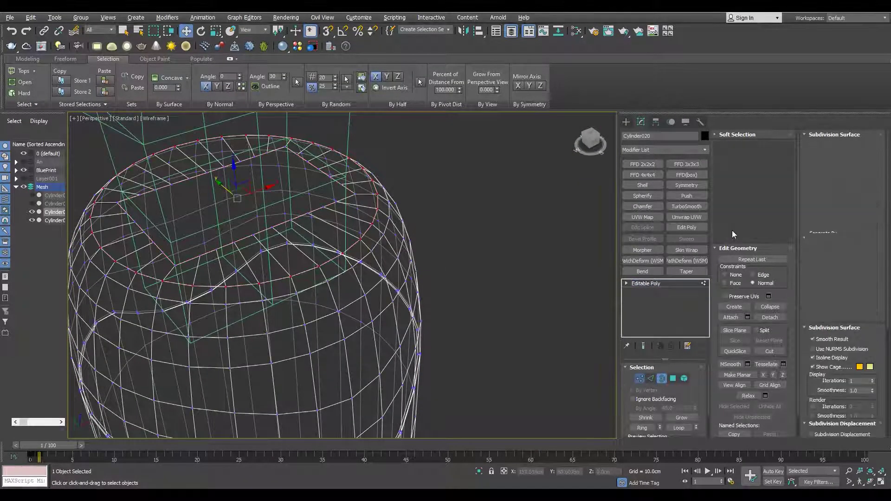
Select the barrel cap's rim edge loop, checking it in wireframe
key("F3")
mouse_move(450, 235)
middle_mouse_down("alt")
mouse_move(310, 188)
mouse_move(332, 182)
middle_mouse_up("alt")
left_click(310, 188)
key("F3")
scroll(310, 187, "up", 3)
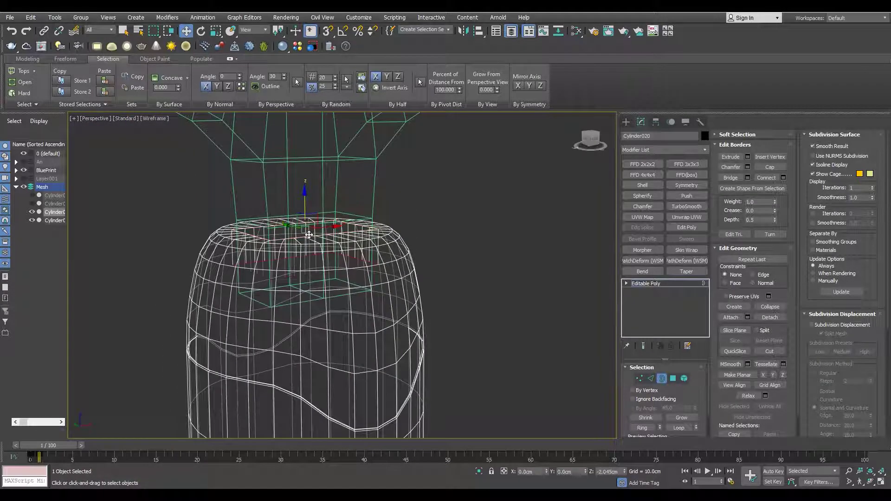
left_click(314, 279)
key("F3")
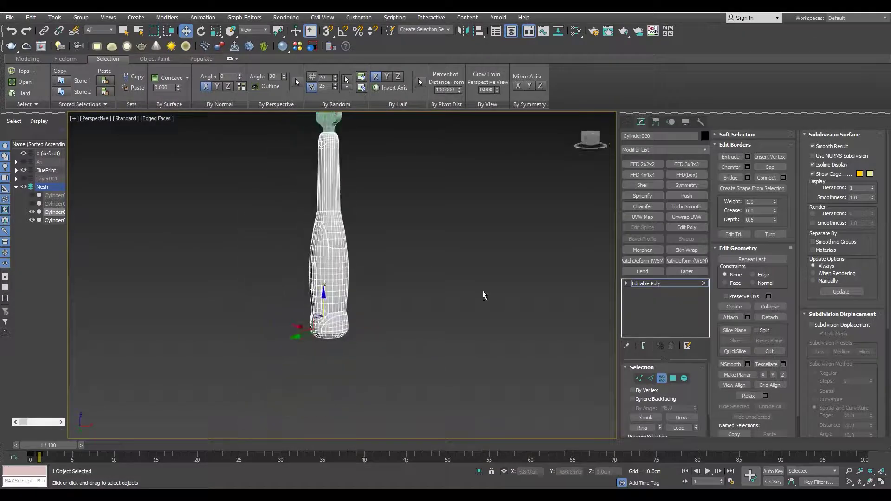
key("F3")
middle_click_drag(352, 323, 371, 279, "alt")
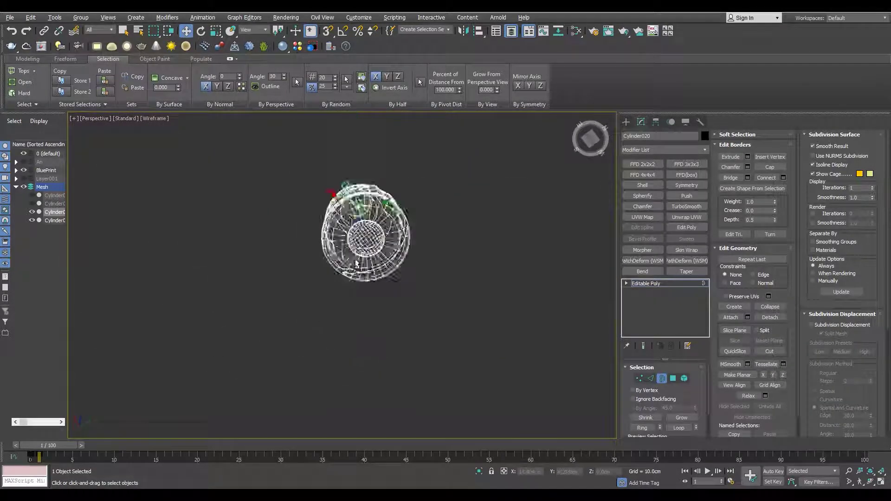
scroll(682, 387, "down", 2)
middle_click_drag(334, 301, 311, 225, "alt")
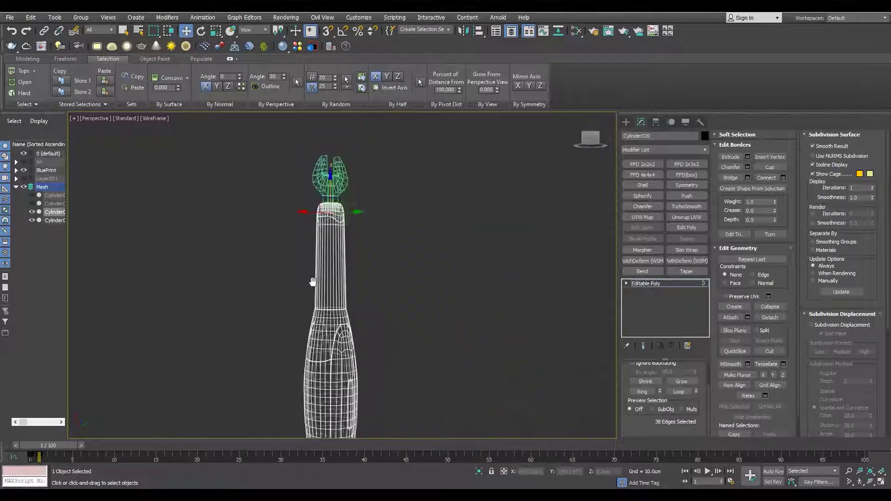
left_click(464, 297)
key("F3")
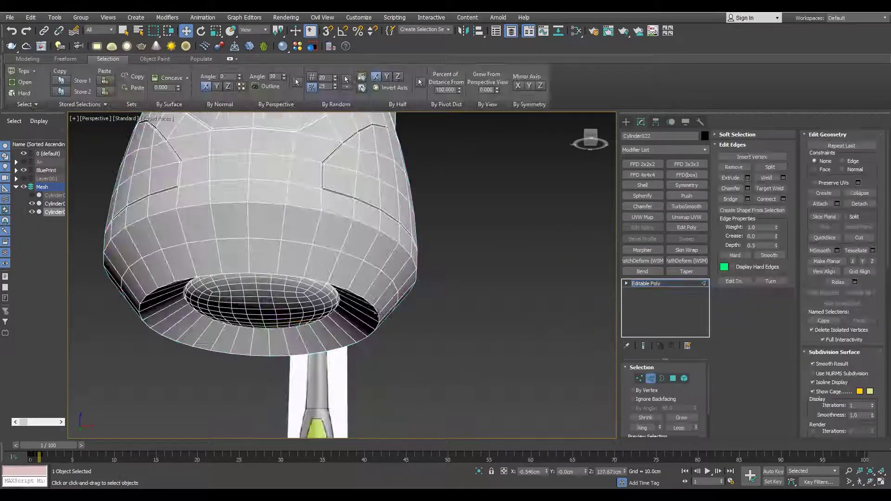
Chamfer the rim edge loop narrowly at about 0.158cm
left_click_drag(349, 293, 351, 312)
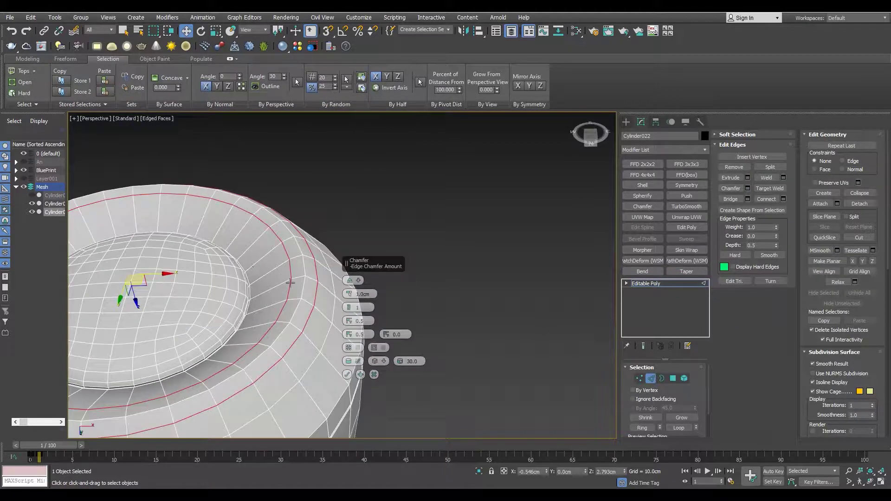
scroll(350, 312, "up", 5)
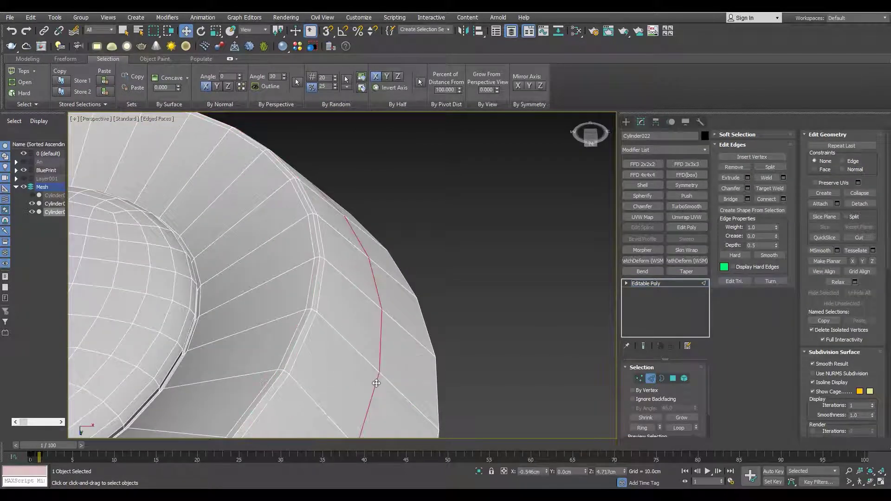
scroll(379, 379, "down", 2)
key("F3")
scroll(237, 302, "up", 5)
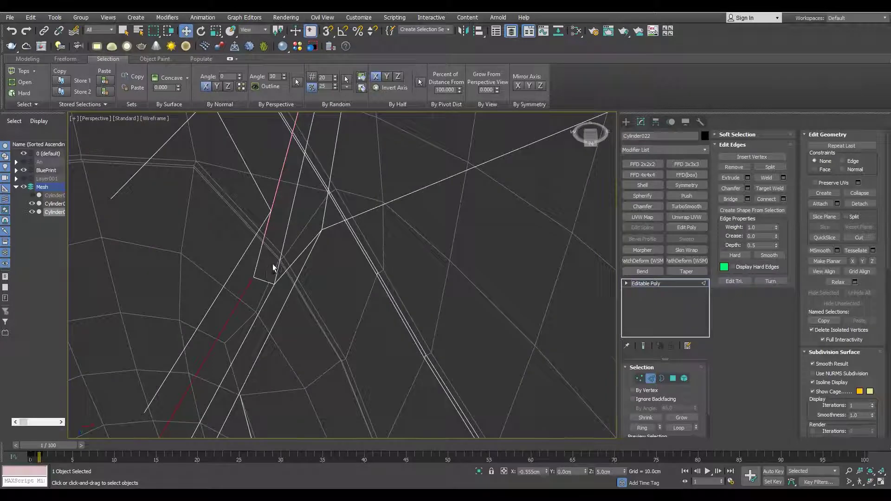
middle_click_drag(268, 267, 293, 182, "alt")
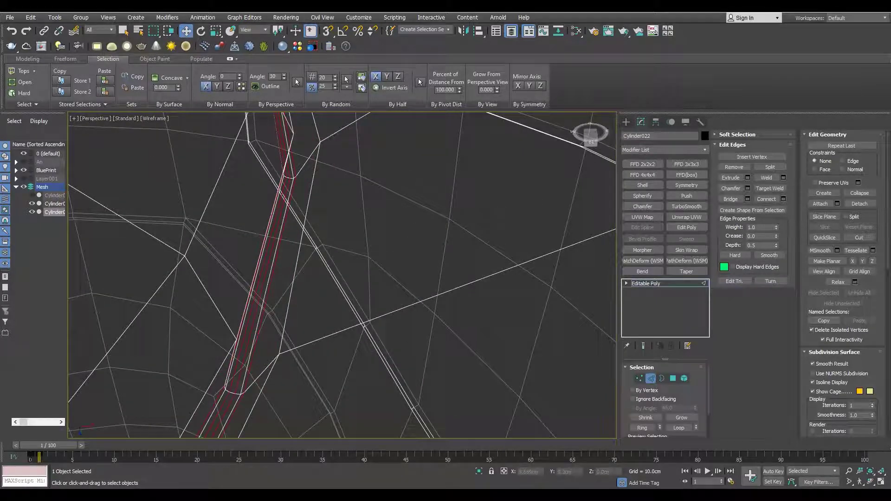
key("F3")
Preview the cap with TurboSmooth, then delete the modifier
left_click(687, 206)
scroll(325, 279, "down", 5)
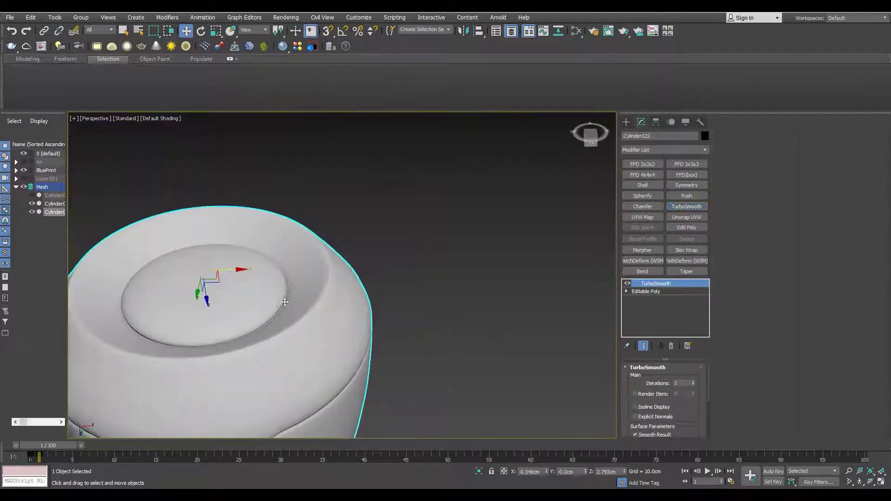
scroll(232, 232, "up", 4)
left_click(672, 346)
scroll(355, 306, "down", 6)
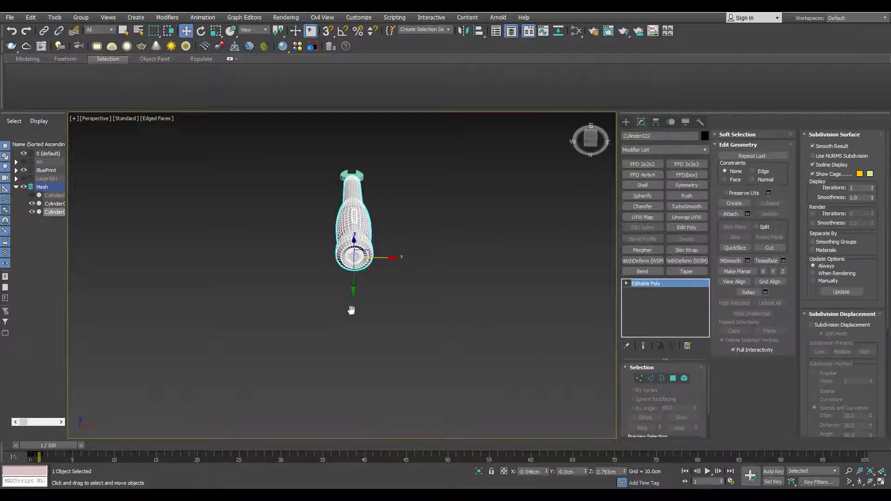
scroll(356, 302, "up", 5)
scroll(360, 285, "up", 3)
Select the base edge loop and open its Chamfer settings
double_click(360, 285)
left_click(748, 188)
scroll(462, 273, "up", 3)
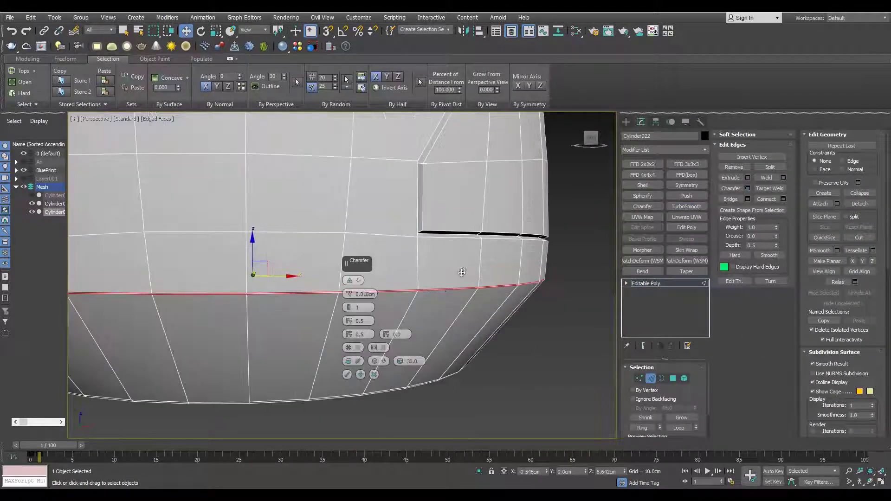
Apply the 0.13cm chamfer to the base edge loop and reframe on the slot
left_click(347, 376)
scroll(279, 211, "up", 4)
middle_click_drag(373, 288, 315, 257, "alt")
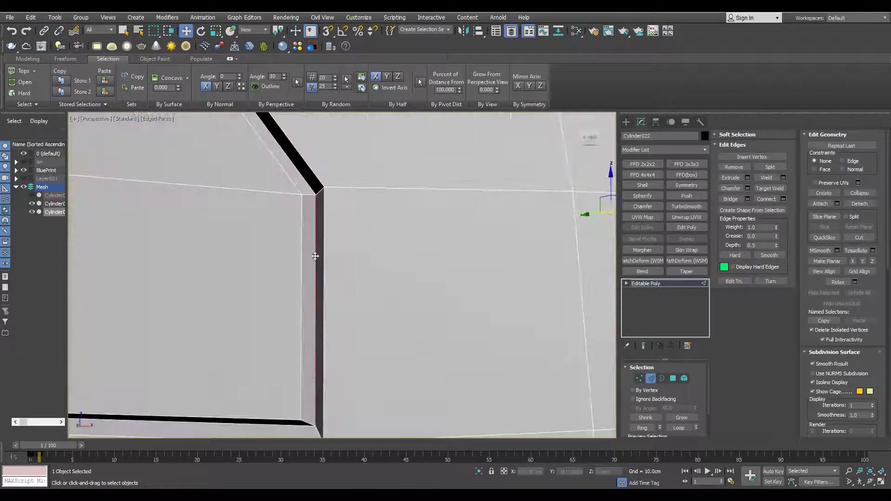
key("shift+z")
scroll(336, 285, "up", 4)
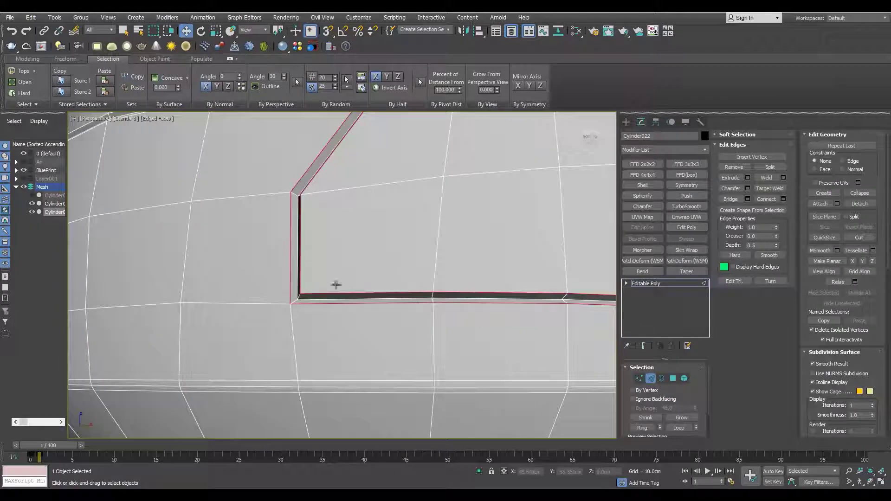
Chamfer the slot's selected edges and zoom in to inspect them
left_click(748, 188)
scroll(321, 316, "up", 3)
left_click(347, 375)
scroll(347, 374, "down", 4)
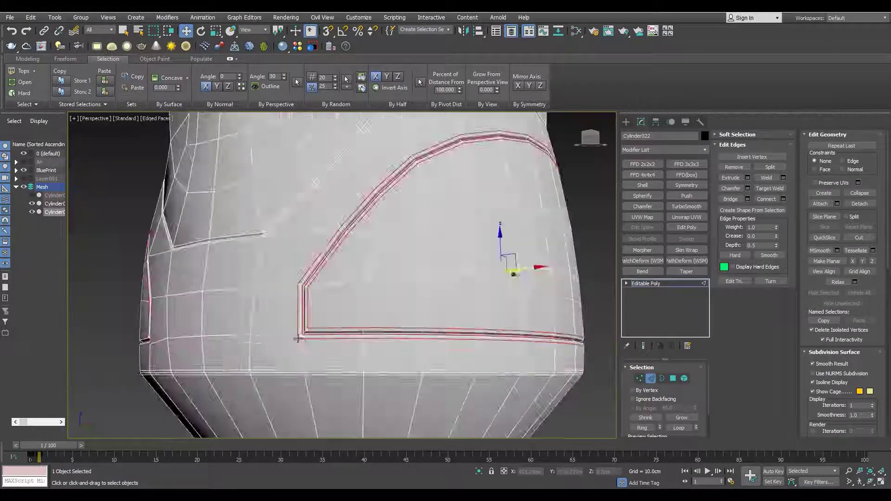
middle_click_drag(347, 353, 285, 348, "alt")
scroll(284, 348, "up", 4)
scroll(390, 332, "up", 2)
scroll(390, 332, "up", 3)
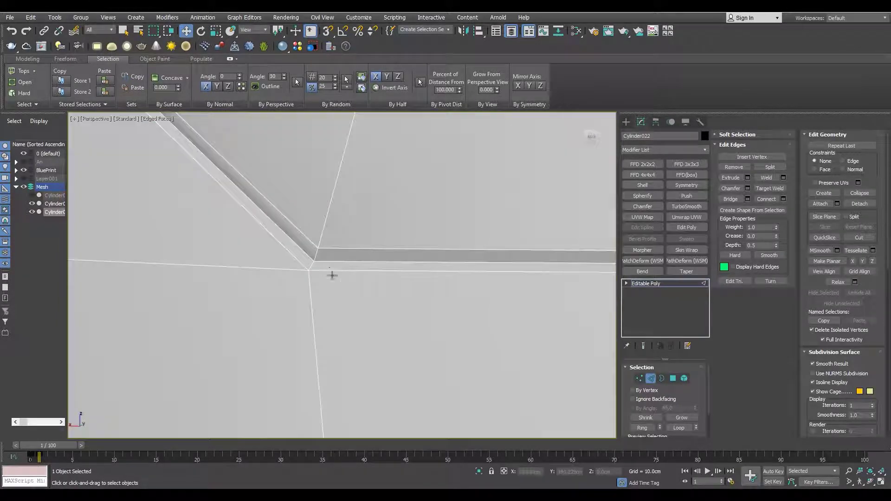
scroll(327, 261, "down", 5)
scroll(353, 259, "up", 3)
scroll(354, 223, "up", 3)
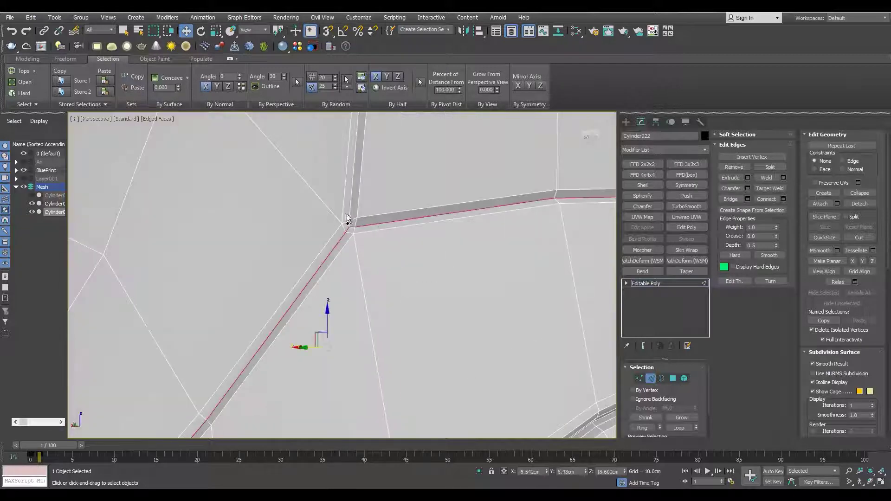
scroll(381, 300, "down", 3)
scroll(381, 300, "down", 3)
scroll(462, 314, "up", 8)
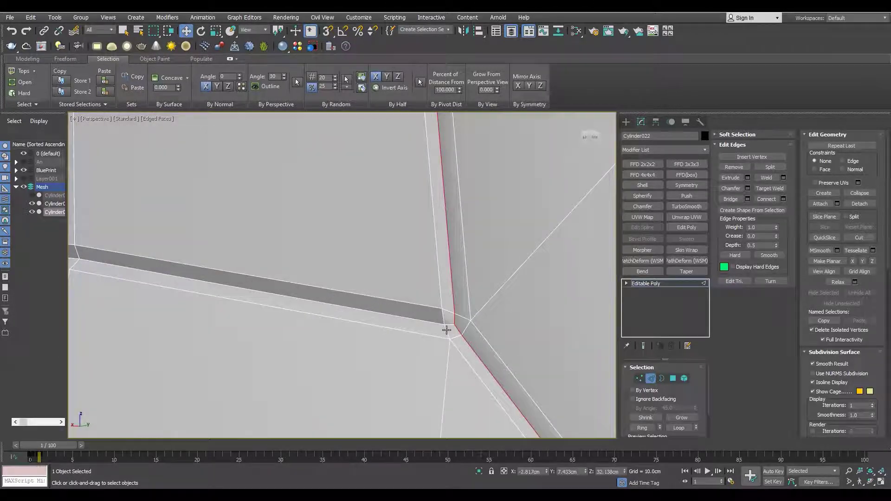
scroll(449, 323, "down", 5)
scroll(370, 272, "up", 3)
scroll(384, 235, "up", 4)
scroll(399, 311, "up", 1)
scroll(399, 311, "down", 4)
scroll(399, 302, "down", 2)
scroll(411, 267, "up", 4)
scroll(326, 257, "down", 4)
scroll(326, 258, "up", 6)
scroll(357, 235, "up", 2)
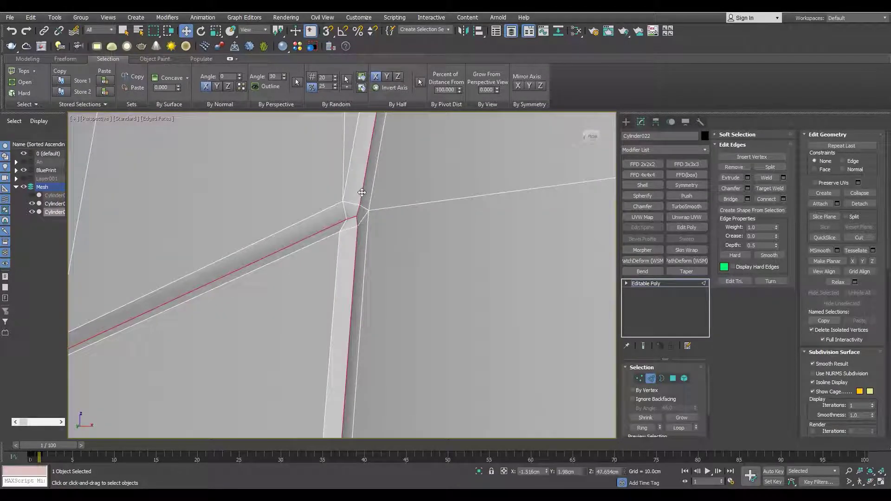
scroll(361, 192, "down", 5)
scroll(366, 268, "up", 3)
scroll(279, 243, "down", 3)
scroll(229, 309, "up", 4)
scroll(321, 254, "up", 2)
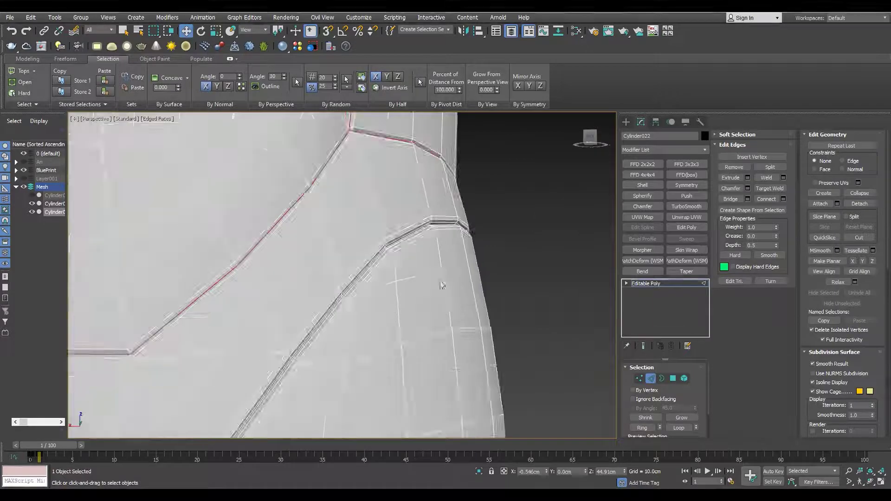
Select the junction edges along the slot's polygon strip
left_click(673, 379)
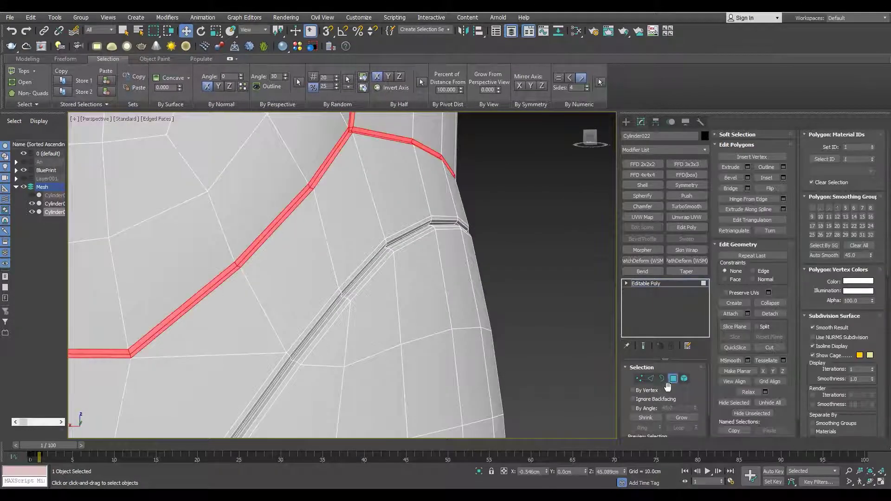
left_click(650, 378)
scroll(319, 209, "up", 3)
scroll(300, 201, "up", 3)
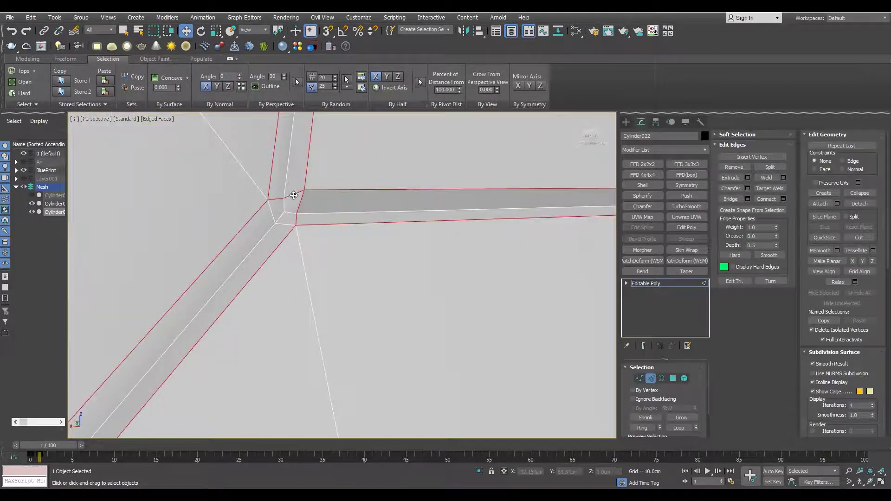
scroll(299, 246, "down", 5)
scroll(274, 282, "up", 5)
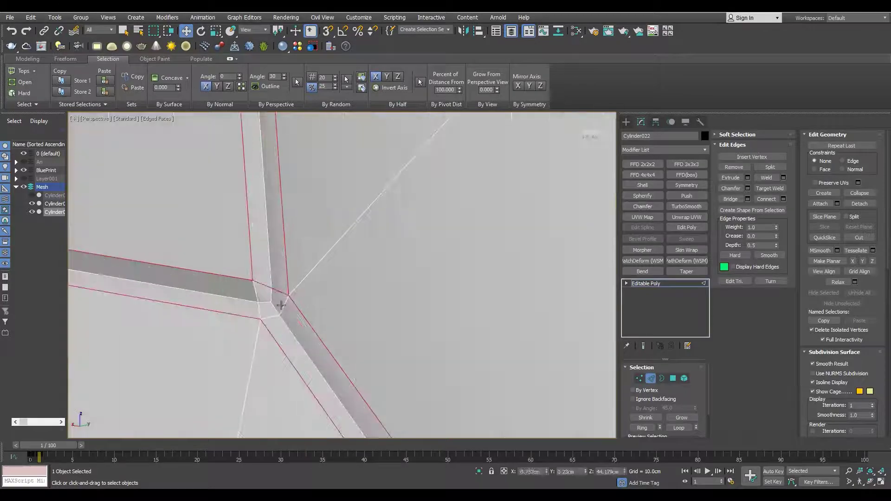
scroll(260, 311, "down", 5)
scroll(262, 302, "up", 3)
scroll(268, 284, "up", 2)
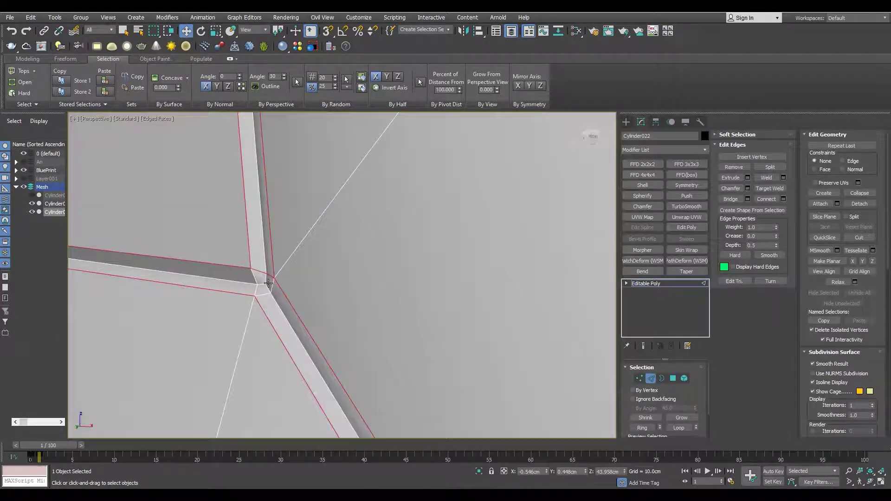
scroll(261, 293, "down", 5)
scroll(302, 294, "down", 1)
scroll(310, 302, "up", 5)
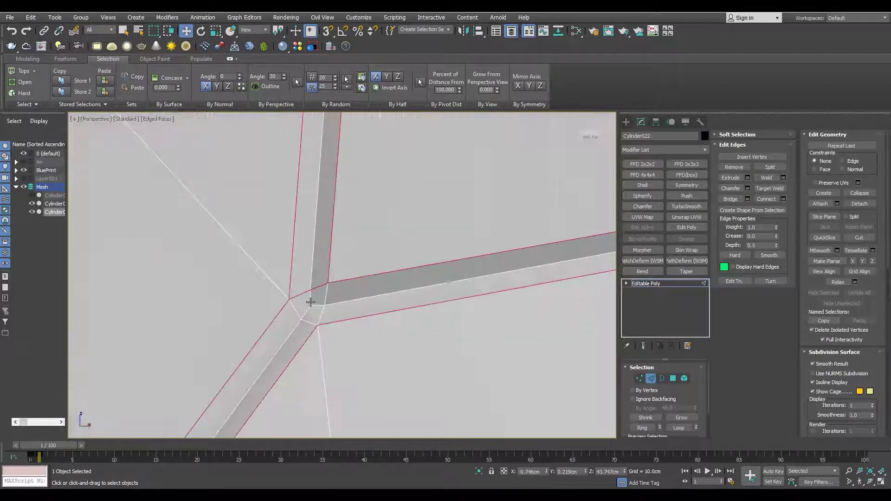
scroll(309, 322, "down", 5)
scroll(299, 308, "up", 3)
scroll(315, 312, "down", 3)
scroll(286, 300, "up", 2)
scroll(286, 301, "up", 2)
Chamfer the junction edges at 0.032cm and add TurboSmooth to check creases
left_click(748, 188)
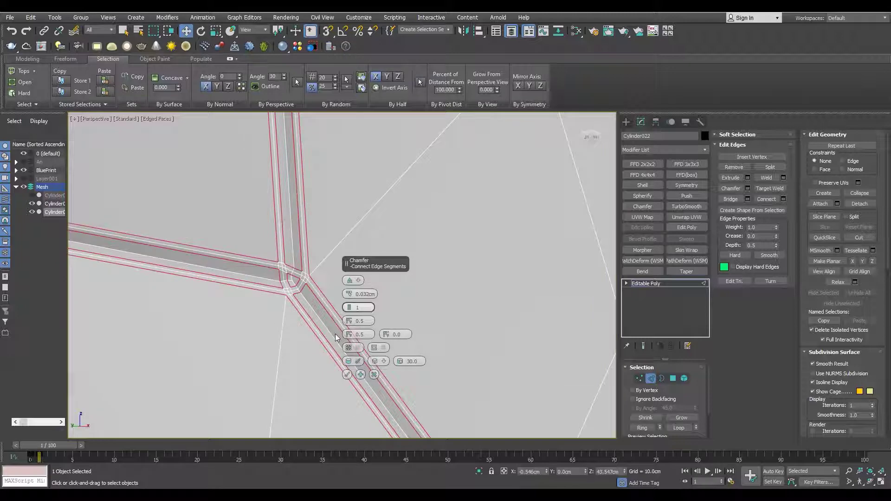
left_click(646, 283)
left_click(686, 206)
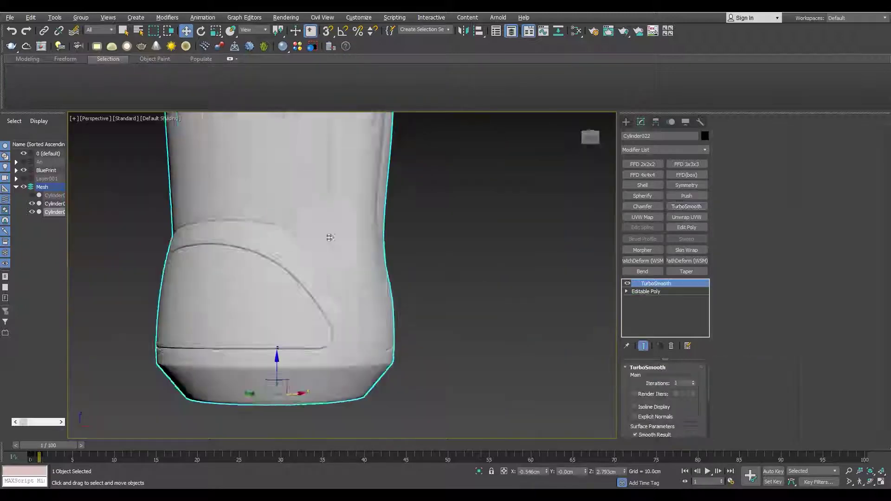
Show edged faces on the handle, then remove TurboSmooth to expose the raw edges
scroll(281, 244, "down", 5)
scroll(280, 244, "up", 1)
key("F4")
scroll(281, 244, "up", 5)
scroll(336, 258, "down", 4)
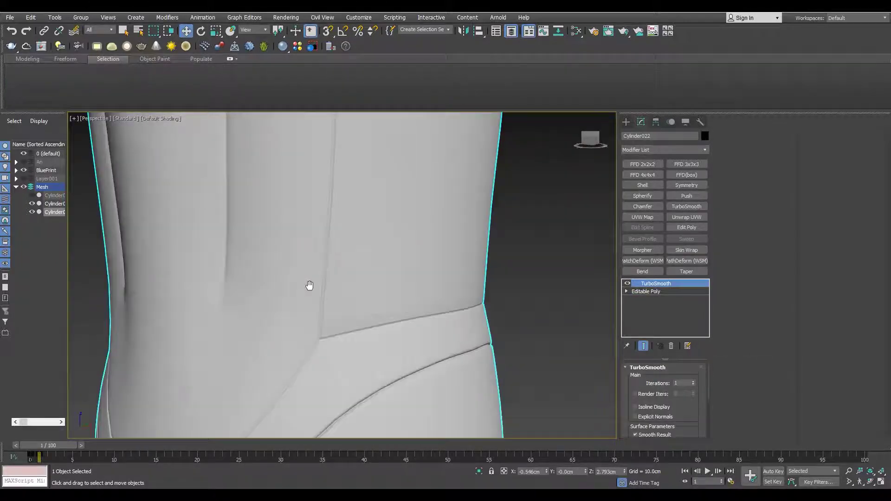
scroll(312, 259, "up", 2)
scroll(317, 209, "up", 3)
key("ctrl+z")
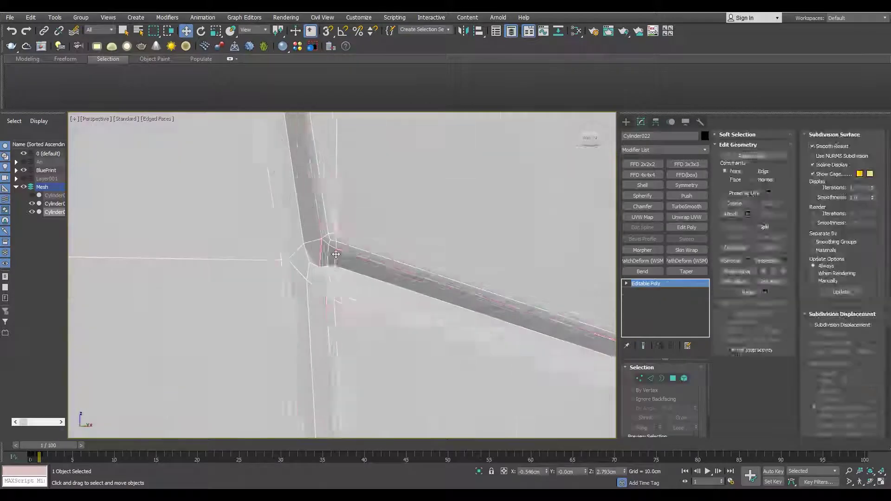
Chamfer the selected handle groove edges again with the Chamfer caddy
scroll(307, 299, "down", 3)
scroll(315, 279, "down", 3)
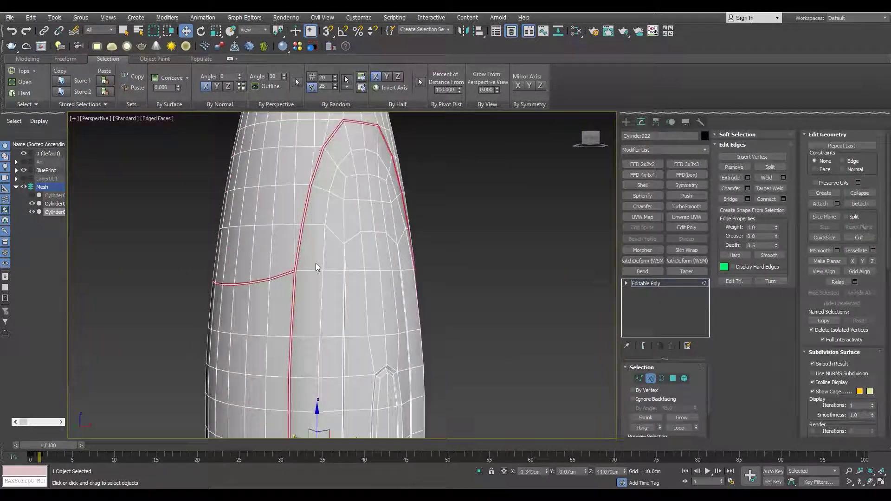
scroll(238, 299, "up", 6)
scroll(253, 318, "down", 3)
scroll(319, 255, "up", 3)
scroll(238, 247, "up", 2)
scroll(306, 232, "up", 2)
scroll(305, 232, "down", 3)
scroll(299, 271, "up", 1)
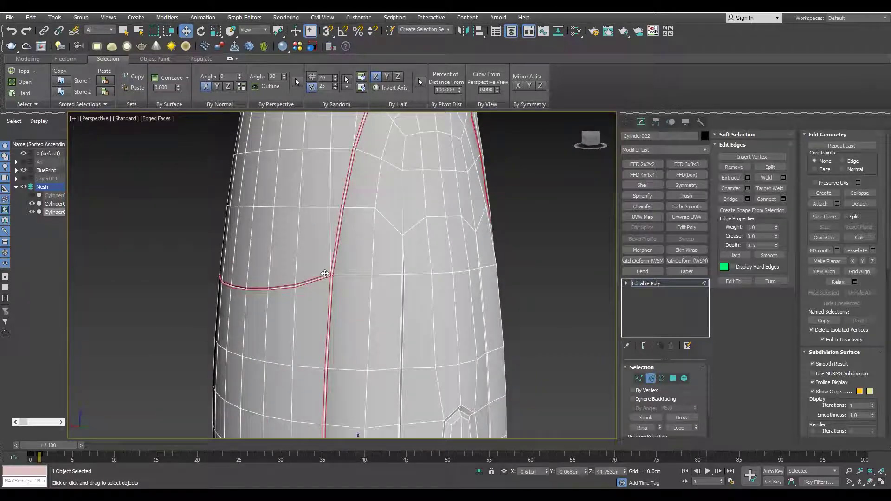
scroll(365, 288, "up", 3)
scroll(312, 290, "down", 1)
scroll(312, 290, "down", 3)
scroll(376, 284, "up", 3)
scroll(464, 250, "down", 1)
scroll(293, 259, "up", 2)
key("ctrl+shift+c")
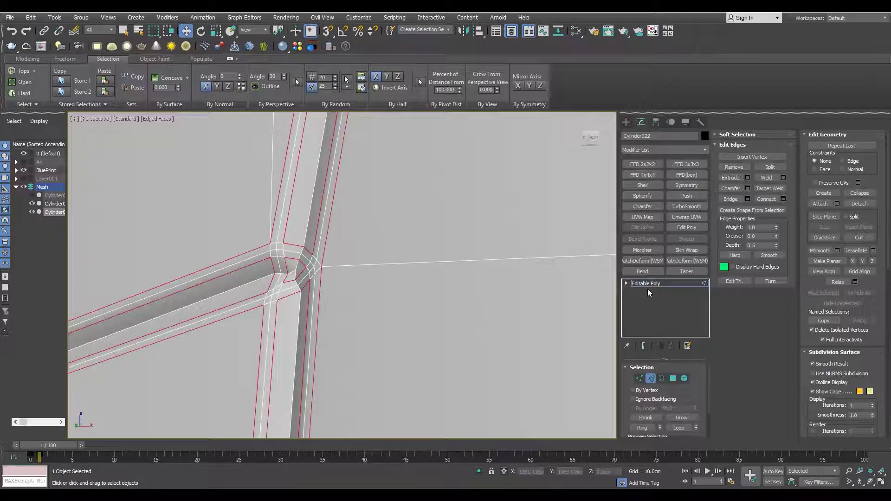
Re-add TurboSmooth and inspect the tighter handle creases with edged faces hidden
left_click(686, 206)
key("F4")
scroll(297, 227, "down", 3)
scroll(297, 227, "up", 3)
scroll(297, 227, "down", 2)
scroll(269, 232, "down", 2)
scroll(404, 201, "up", 1)
middle_click_drag(404, 201, 487, 234)
scroll(328, 236, "down", 2)
scroll(385, 248, "up", 2)
middle_click_drag(385, 249, 363, 228, "alt")
scroll(322, 331, "up", 3)
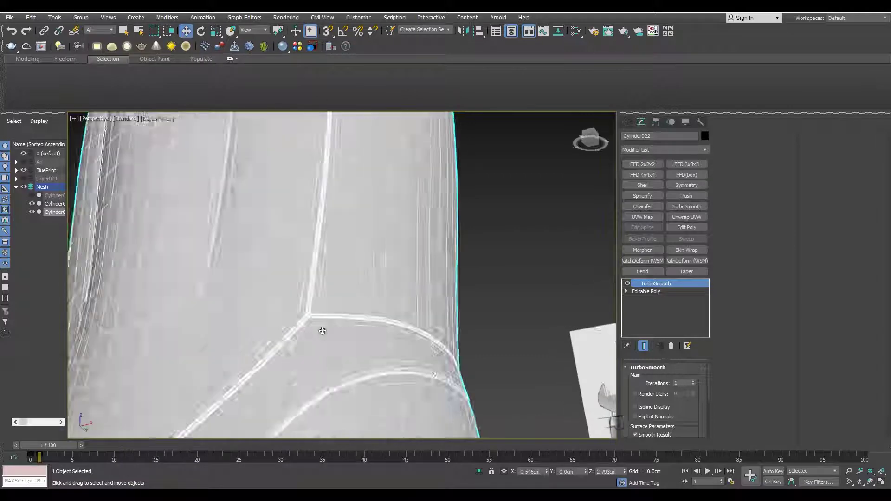
scroll(323, 331, "down", 4)
scroll(218, 298, "up", 2)
scroll(269, 258, "up", 3)
scroll(312, 320, "down", 2)
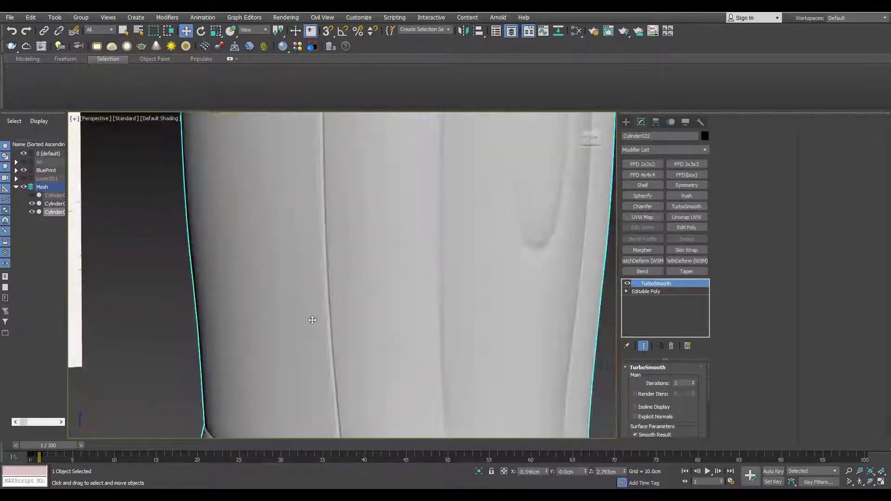
scroll(312, 320, "down", 3)
scroll(297, 366, "up", 3)
Remove and reapply TurboSmooth to compare the handle's creases
left_click(671, 346)
scroll(258, 255, "down", 4)
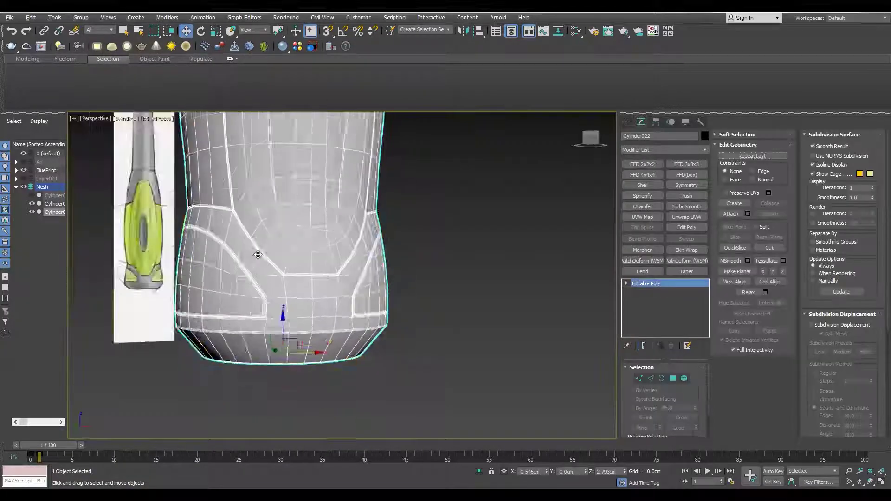
scroll(258, 255, "up", 3)
scroll(258, 255, "up", 3)
left_click(686, 206)
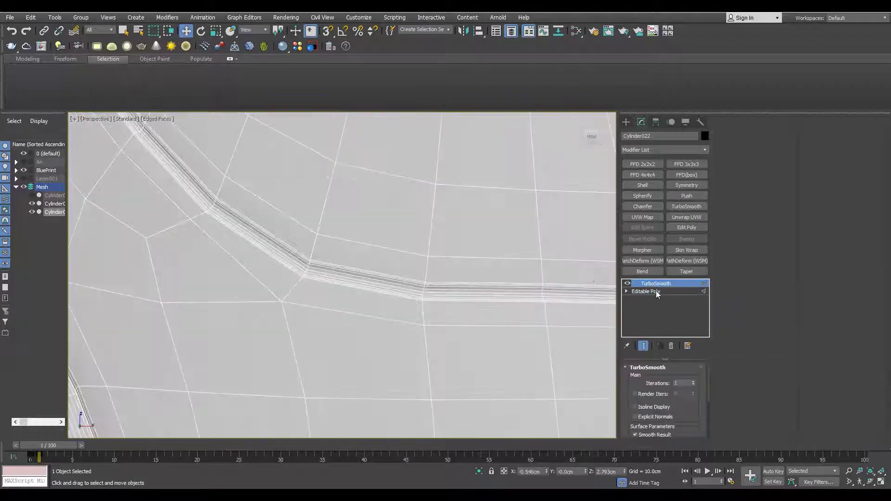
Remove TurboSmooth and confirm a chamfer on the side-panel crease edges
key("ctrl+z")
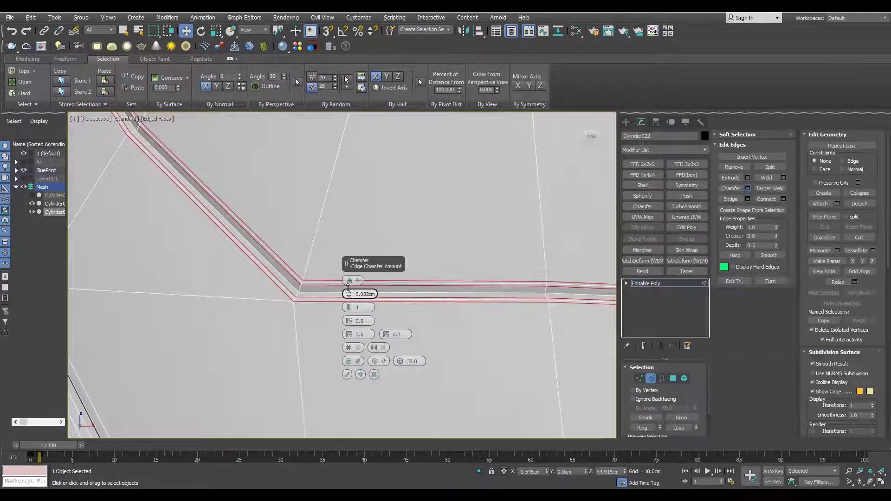
scroll(350, 291, "down", 5)
left_click(352, 376)
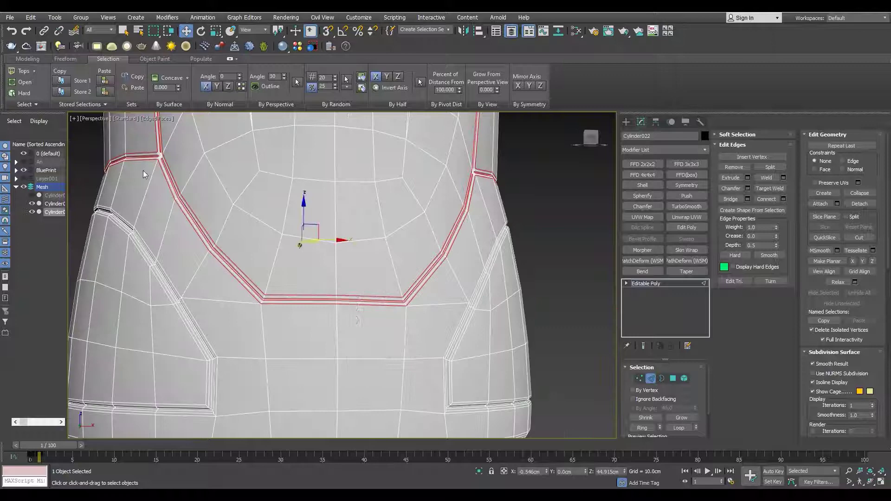
scroll(144, 173, "up", 5)
Chamfer the selected crease edges again with the Chamfer caddy
key("ctrl+shift+c")
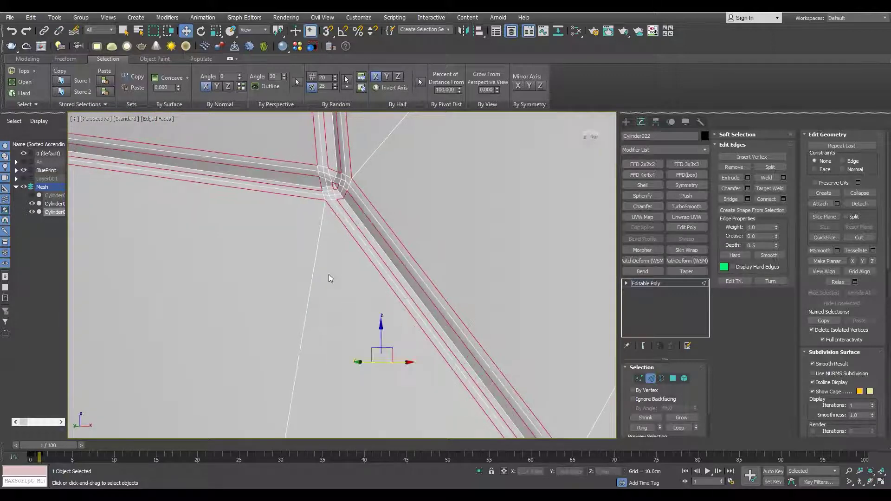
scroll(329, 277, "down", 5)
scroll(328, 277, "up", 5)
scroll(388, 297, "down", 5)
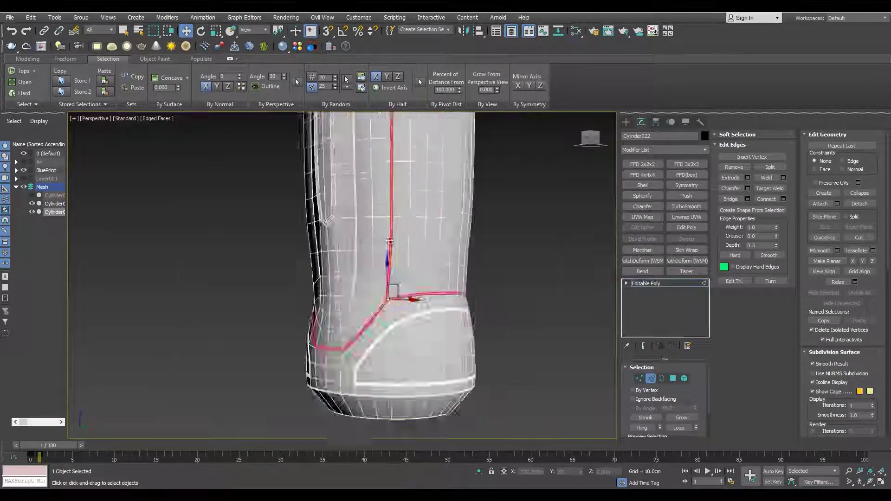
scroll(388, 297, "up", 3)
scroll(372, 259, "up", 5)
scroll(404, 225, "down", 5)
scroll(380, 304, "up", 5)
scroll(380, 303, "down", 5)
scroll(460, 237, "up", 4)
scroll(344, 254, "up", 4)
middle_click_drag(374, 269, 211, 195)
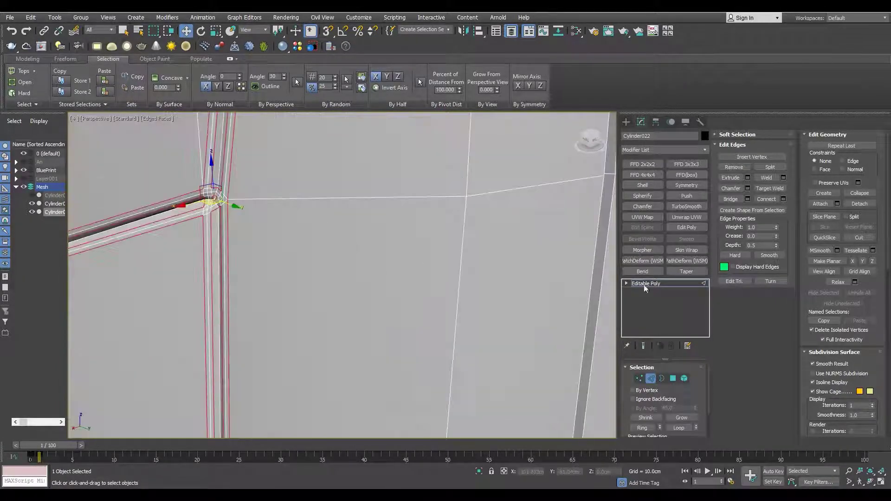
Add TurboSmooth with edged faces shown to preview the chamfered creases
left_click(687, 206)
scroll(258, 199, "down", 5)
key("F4")
scroll(260, 264, "up", 5)
scroll(273, 246, "down", 3)
scroll(272, 255, "down", 2)
scroll(278, 279, "up", 5)
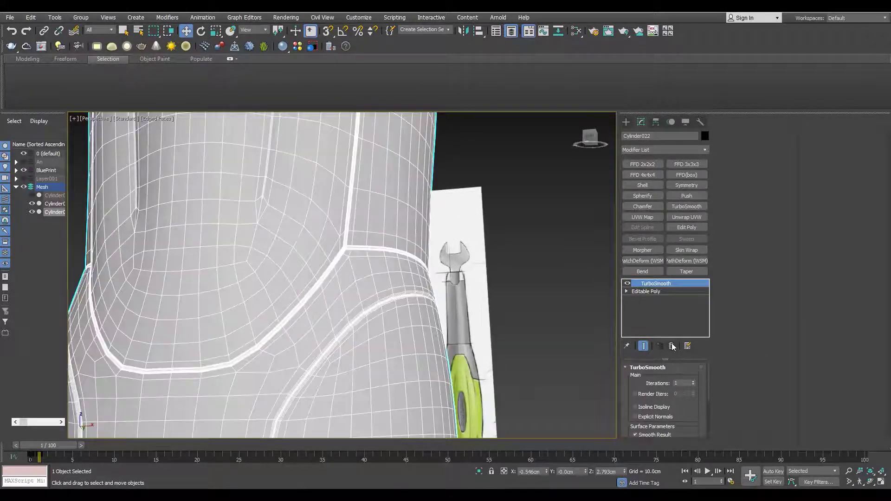
Remove and reapply TurboSmooth with the wireframe overlay hidden
left_click(672, 346)
scroll(299, 280, "down", 3)
scroll(289, 309, "up", 6)
key("F4")
left_click(686, 207)
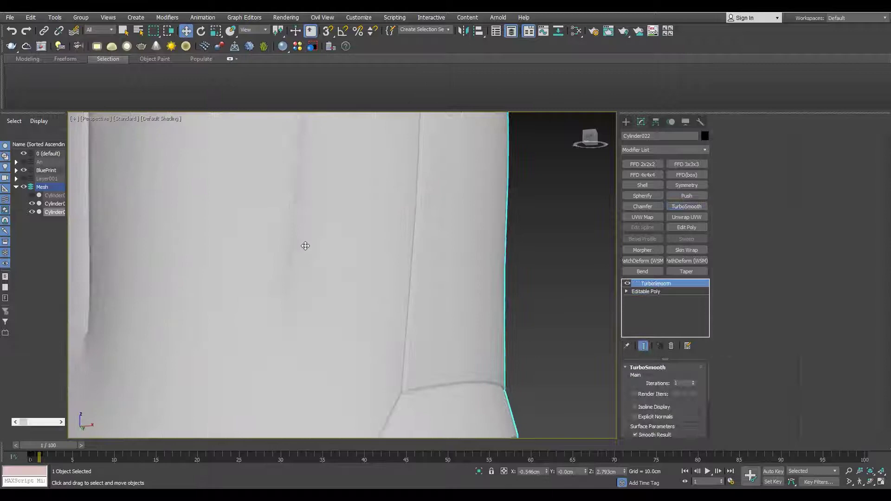
scroll(319, 246, "down", 3)
scroll(299, 287, "up", 3)
Toggle edged faces to inspect, then remove TurboSmooth, leaving the bare Editable Poly cage
key("F4")
scroll(293, 239, "up", 2)
key("F4")
scroll(292, 231, "down", 1)
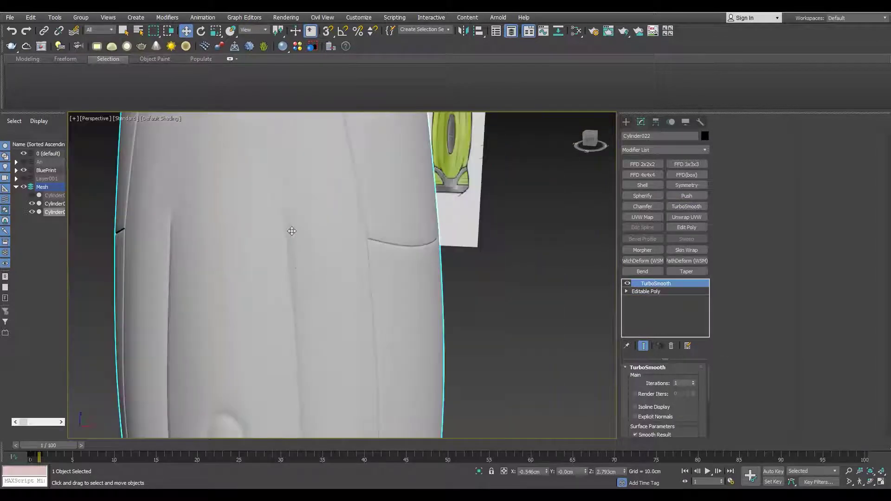
scroll(291, 231, "down", 3)
scroll(294, 285, "up", 2)
key("F4")
key("ctrl+z")
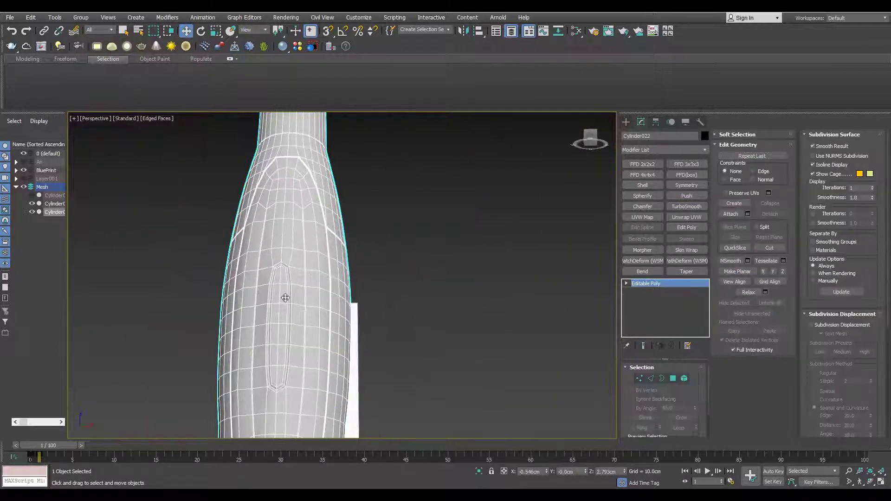
Convert the oval groove polygons to their border edges and chamfer them about 0.136cm
scroll(286, 297, "up", 3)
scroll(283, 321, "up", 2)
key("4")
key("2")
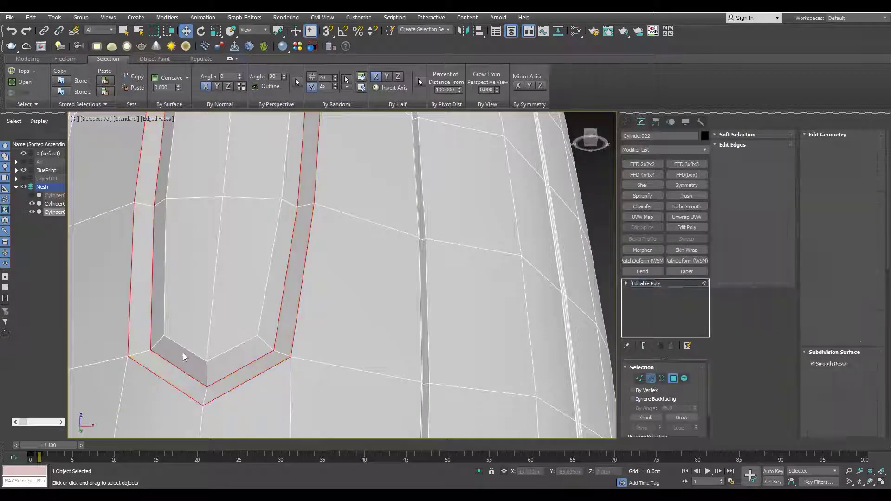
scroll(325, 335, "up", 3)
key("shift+ctrl+c")
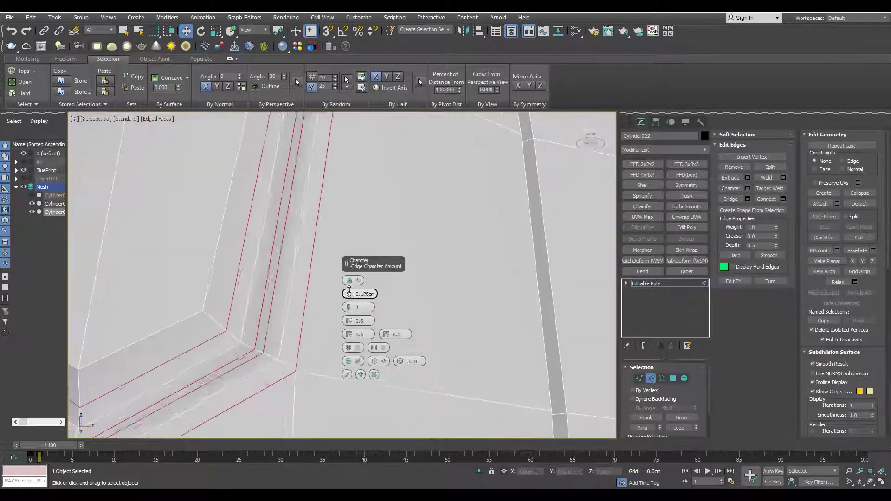
scroll(186, 342, "down", 4)
scroll(239, 234, "up", 2)
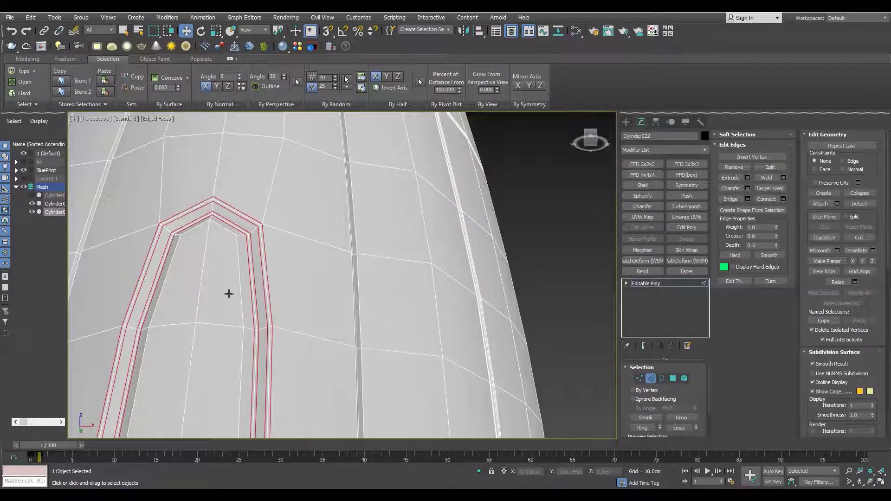
Select an edge loop along the groove and add TurboSmooth to preview it
double_click(220, 227)
mouse_move(181, 249)
middle_mouse_down()
mouse_move(200, 144)
mouse_move(195, 370)
middle_mouse_up()
scroll(195, 370, "up", 3)
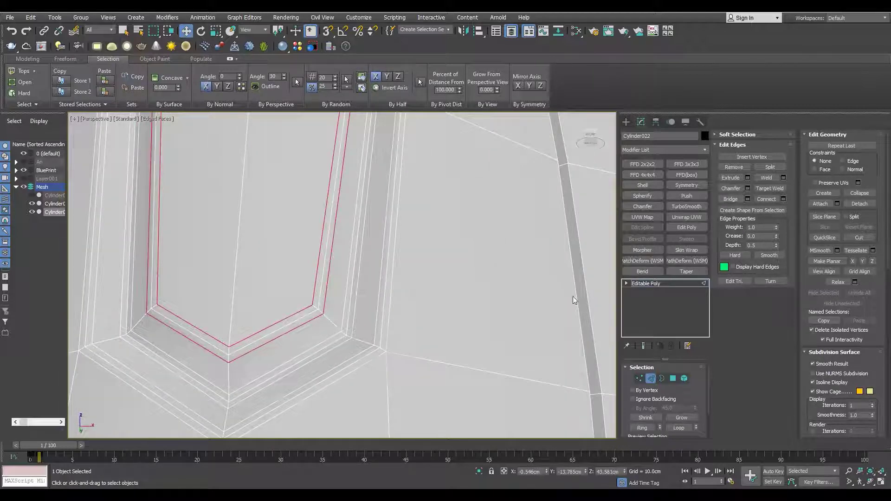
left_click(686, 207)
scroll(193, 308, "down", 4)
scroll(208, 297, "down", 3)
scroll(228, 292, "up", 4)
Raise TurboSmooth to 2 iterations, inspect the groove, then remove the modifier
left_click(693, 381)
scroll(233, 279, "down", 3)
middle_click_drag(233, 279, 254, 413, "alt")
scroll(371, 274, "up", 4)
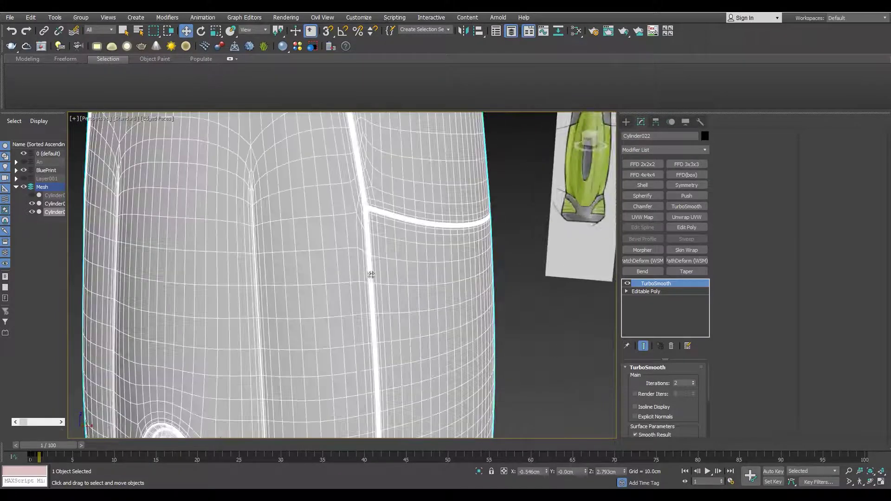
left_click(672, 346)
scroll(237, 243, "down", 3)
scroll(398, 211, "down", 2)
scroll(320, 217, "up", 4)
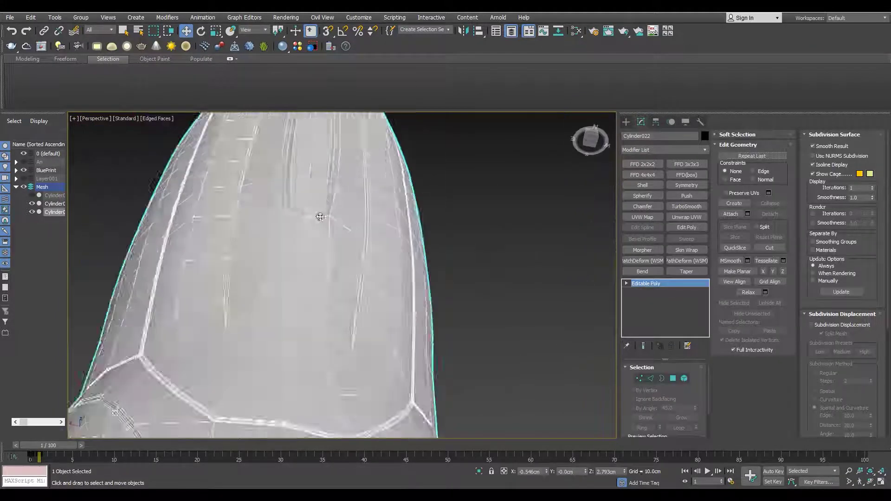
Select the border edge loops of the handle's recessed band
scroll(320, 216, "up", 3)
key("2")
left_click(673, 379)
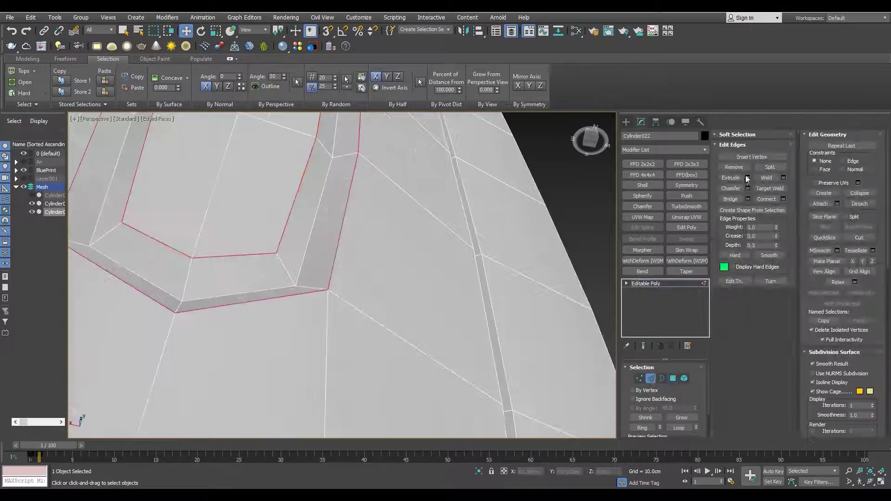
scroll(298, 277, "down", 3)
mouse_move(298, 277)
middle_mouse_down("alt")
mouse_move(278, 297)
mouse_move(301, 303)
middle_mouse_up("alt")
scroll(301, 302, "up", 3)
scroll(301, 302, "up", 5)
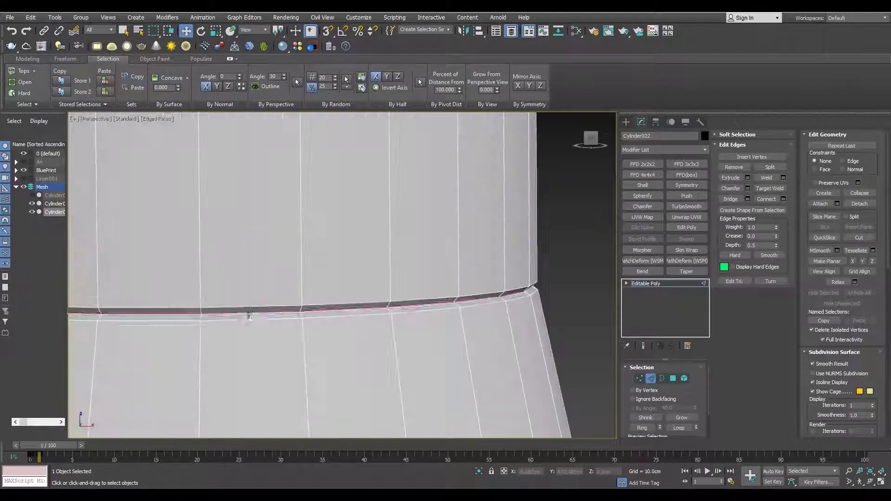
Chamfer the band edge loops by roughly 0.06cm from the Edit Edges rollout
left_click(748, 188)
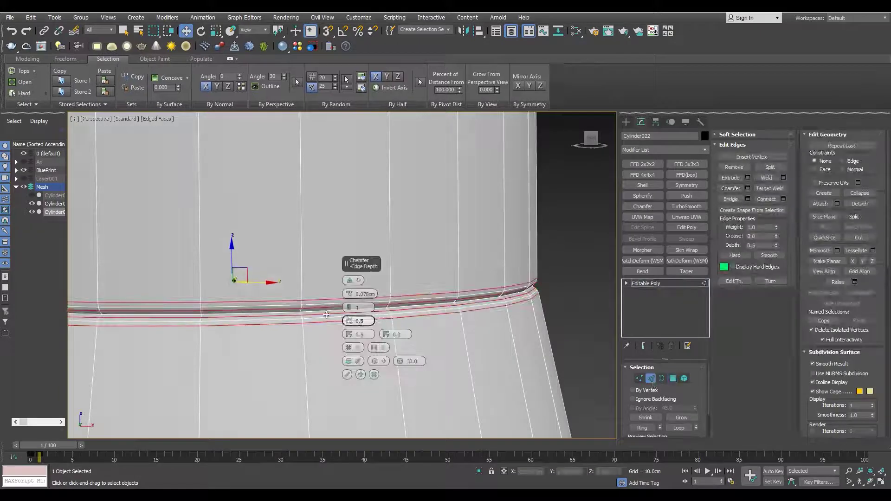
left_click(347, 375)
scroll(343, 265, "down", 5)
scroll(330, 224, "up", 5)
scroll(325, 222, "up", 3)
Convert the chamfer strip to its border edges and orbit to inspect it
key("4")
key("2")
mouse_move(446, 226)
middle_mouse_down("alt")
mouse_move(211, 298)
mouse_move(297, 345)
middle_mouse_up("alt")
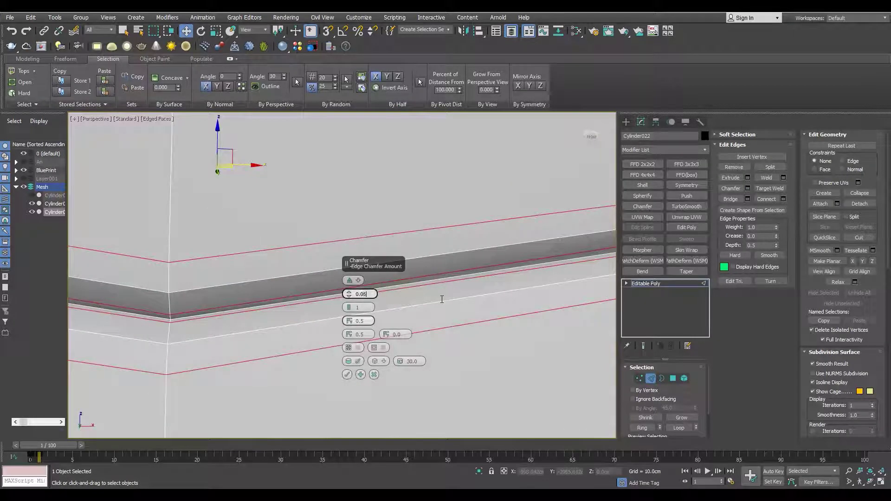
scroll(394, 380, "down", 5)
scroll(395, 348, "down", 2)
scroll(397, 301, "up", 3)
scroll(398, 284, "up", 3)
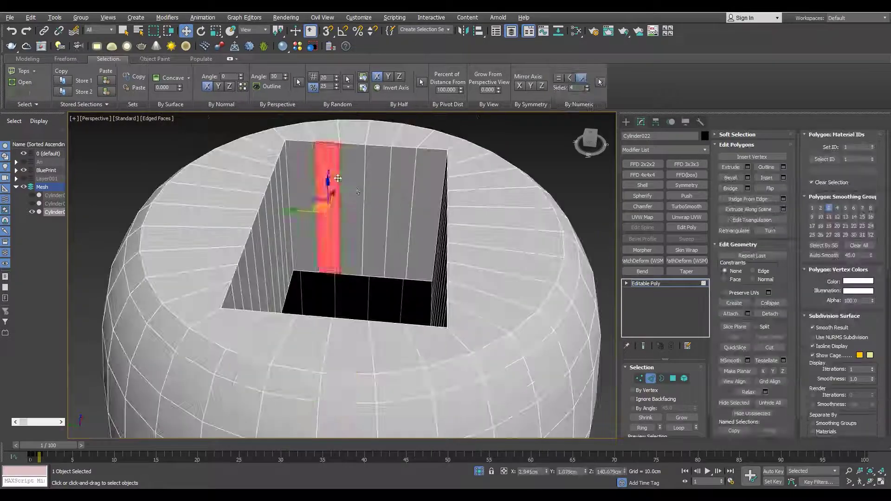
Chamfer the border edges around the square hole's rim
key("2")
middle_click_drag(397, 175, 324, 163, "alt")
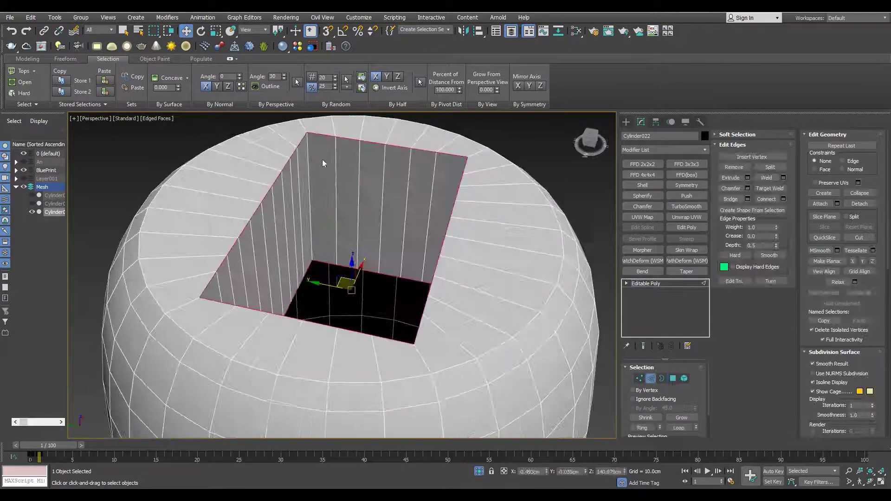
mouse_move(307, 201)
middle_mouse_down("alt")
mouse_move(301, 191)
mouse_move(336, 144)
middle_mouse_up("alt")
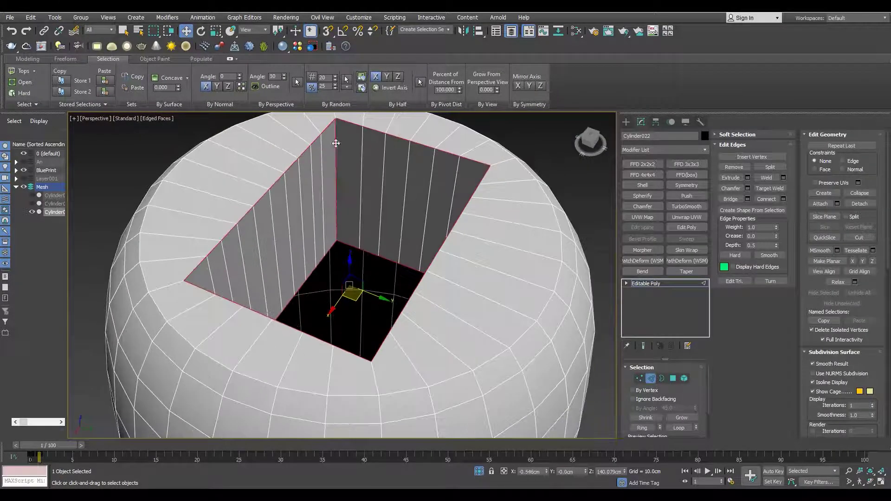
left_click(748, 188)
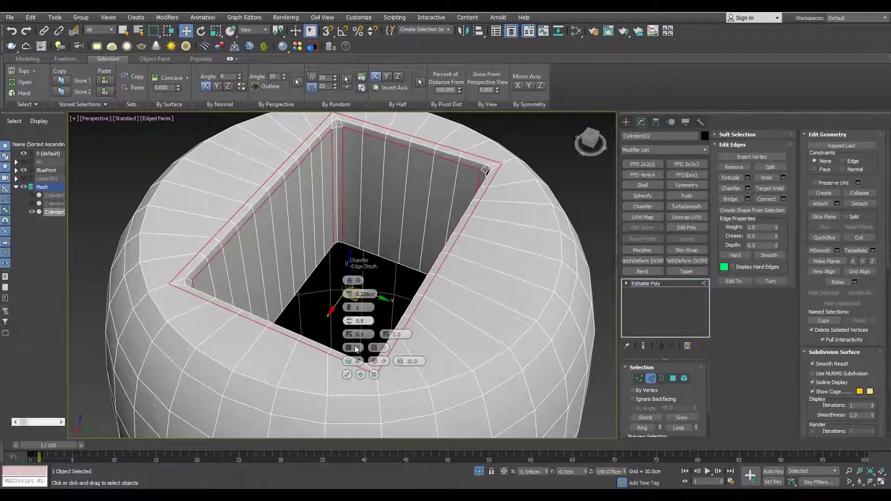
left_click(346, 375)
scroll(289, 172, "up", 5)
Cut new edges in Vertex mode to reroute the first corners of the square hole
key("1")
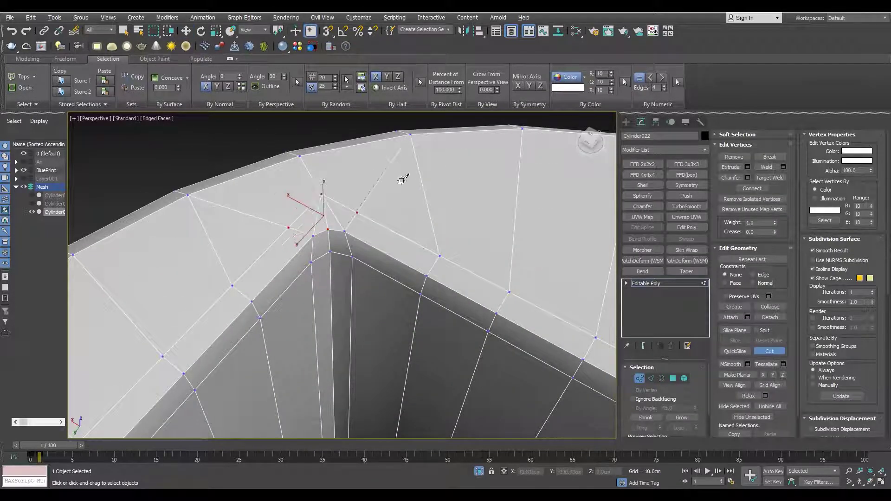
key("2")
scroll(315, 223, "down", 10)
scroll(338, 205, "up", 3)
scroll(338, 204, "up", 4)
scroll(276, 327, "up", 2)
key("1")
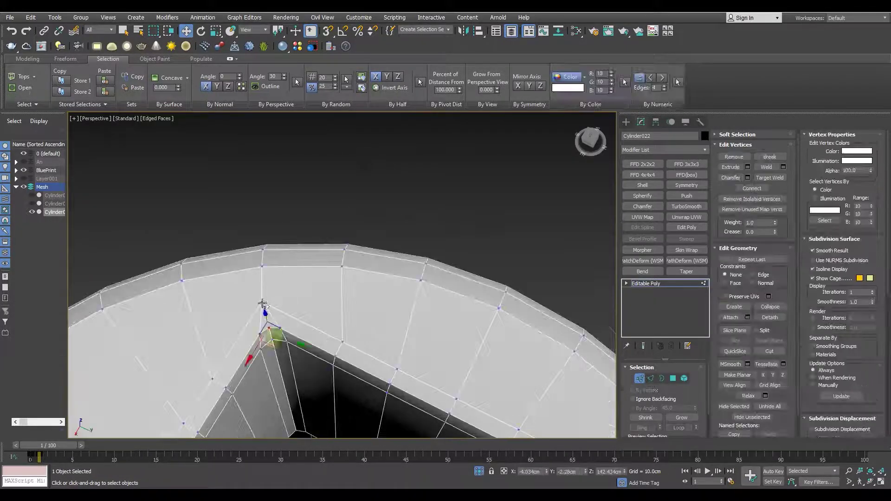
scroll(275, 335, "down", 1)
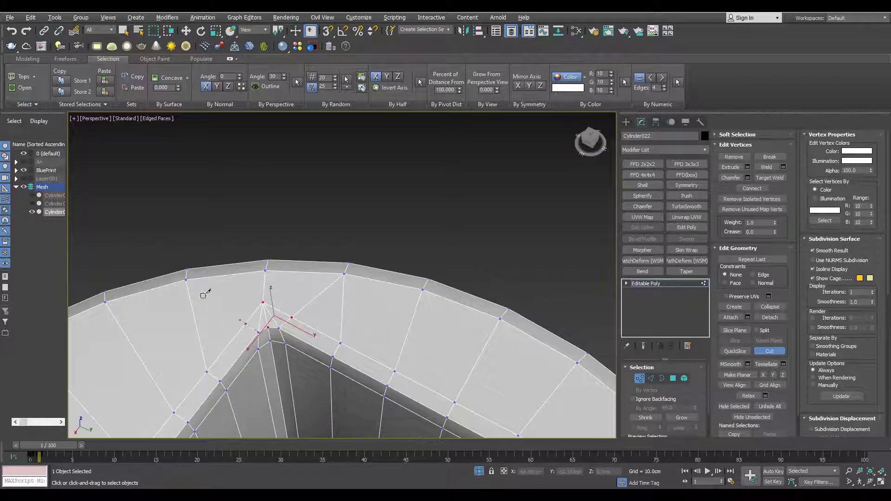
key("2")
key("w")
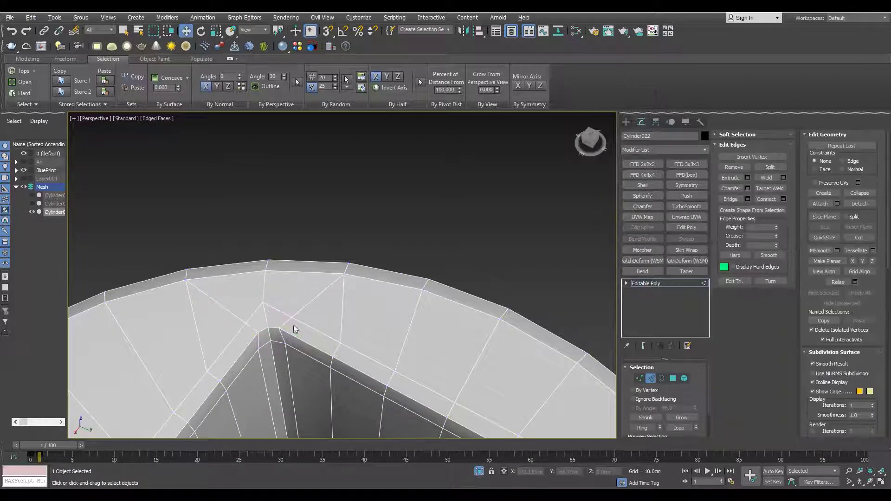
Cut more edges to reroute the square hole's remaining corners
key("1")
scroll(289, 321, "down", 4)
scroll(365, 265, "up", 4)
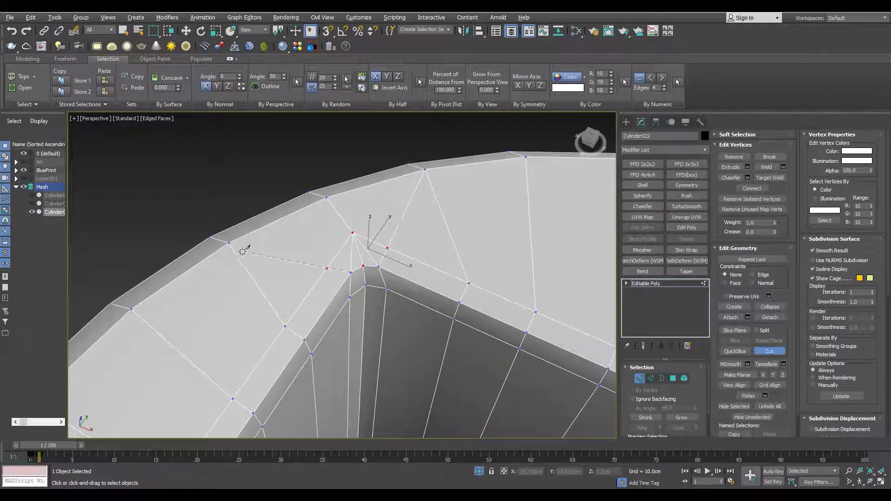
key("2")
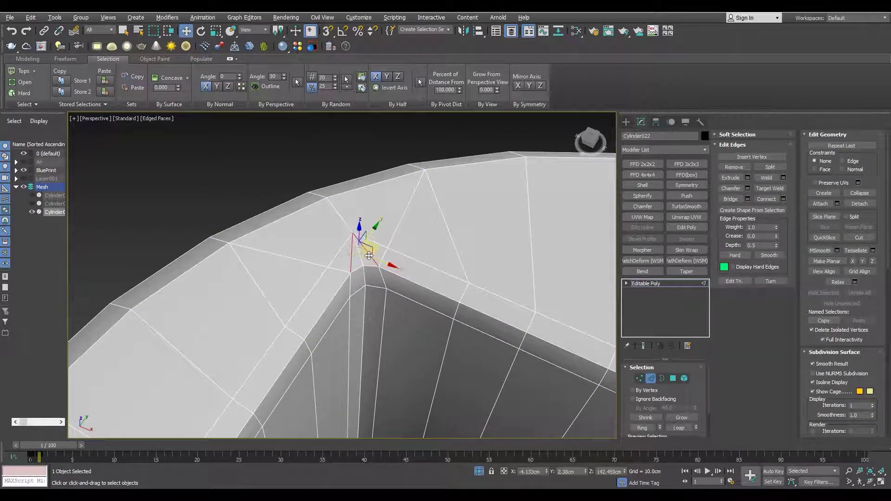
scroll(368, 256, "down", 3)
scroll(487, 285, "down", 2)
scroll(453, 294, "up", 3)
scroll(414, 273, "up", 2)
key("1")
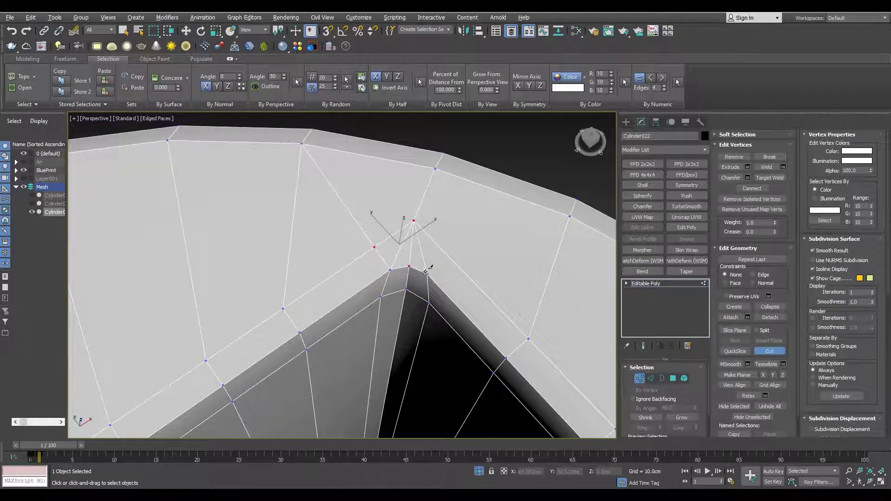
key("2")
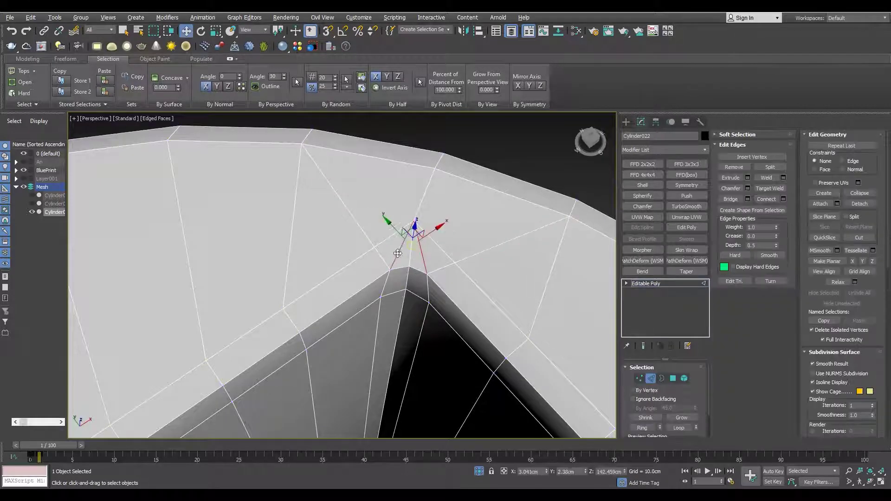
Add a TurboSmooth modifier to round the handle around the hole
left_click(649, 288)
left_click(686, 206)
scroll(325, 255, "down", 5)
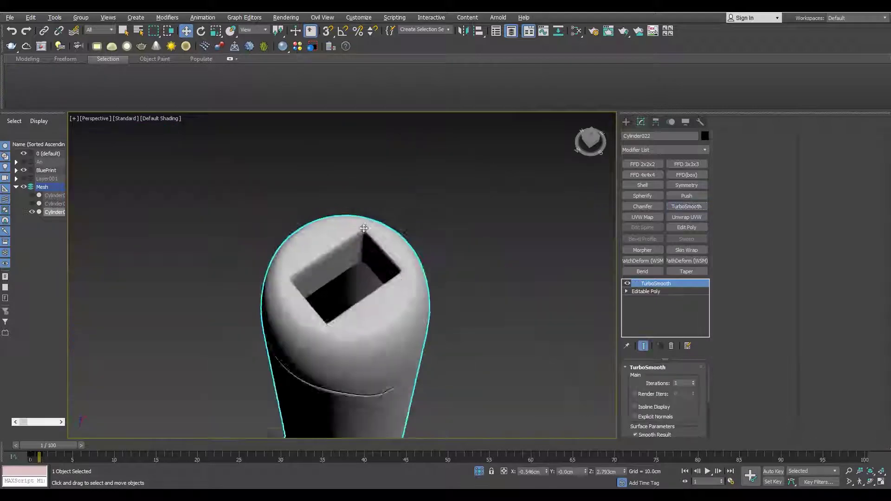
Orbit around the smoothed top to look into the square opening
middle_click_drag(325, 232, 286, 214, "alt")
scroll(286, 214, "down", 3)
middle_click_drag(358, 168, 382, 162, "alt")
scroll(382, 162, "up", 3)
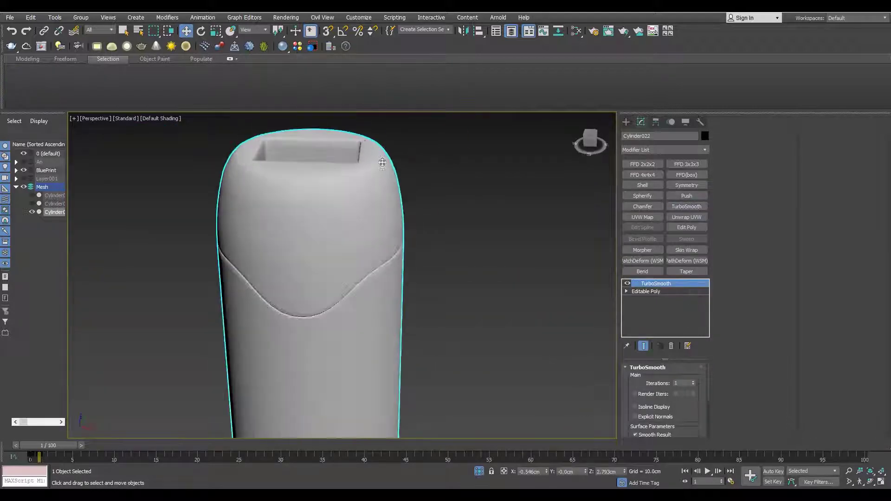
scroll(294, 224, "down", 2)
key("F4")
scroll(294, 225, "up", 3)
Compare the unsmoothed base mesh and its edges with the smoothed result
key("ctrl+z")
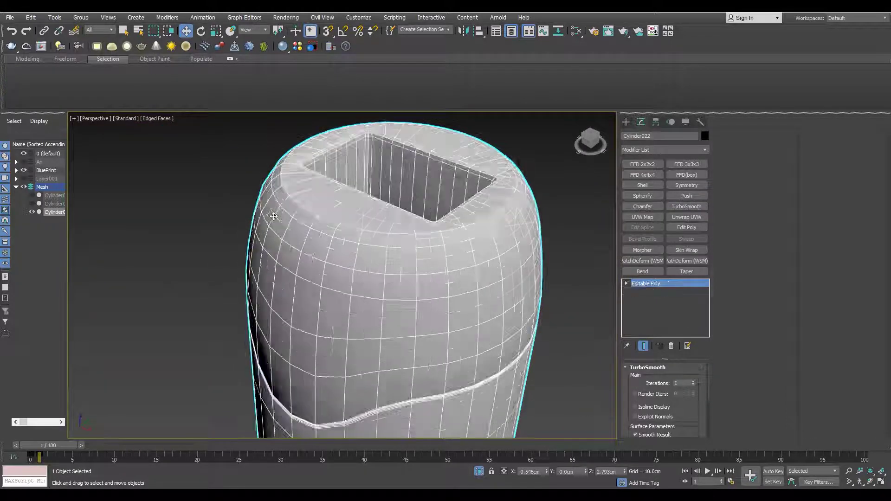
key("f")
scroll(441, 223, "up", 5)
key("2")
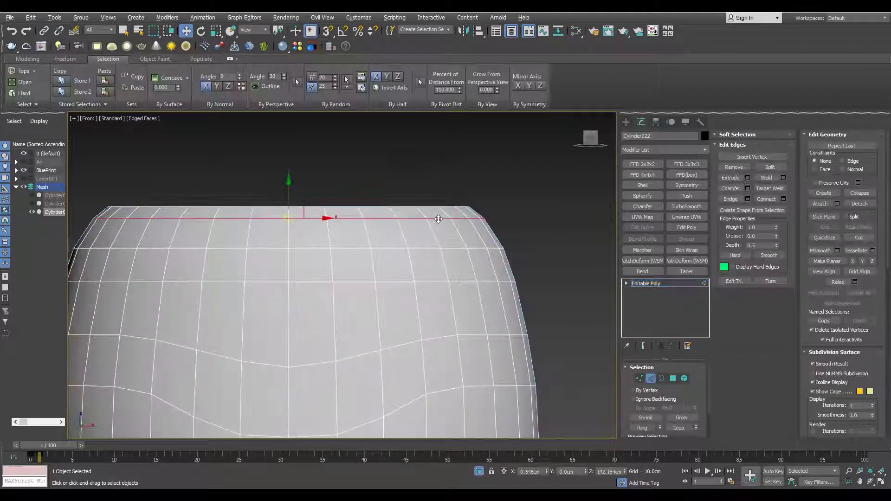
key("ctrl+y")
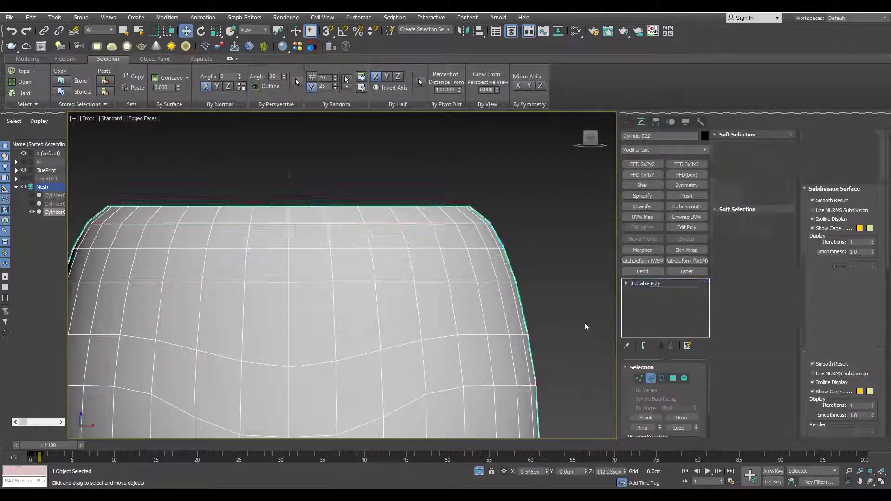
key("p")
scroll(333, 245, "down", 1)
key("F4")
scroll(333, 245, "up", 4)
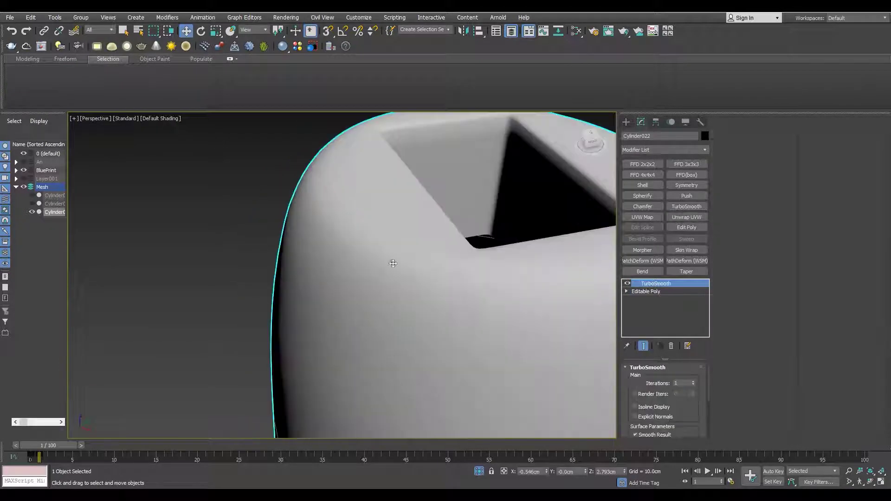
Raise TurboSmooth iterations to 2 and maximize the front view over the base mesh edges
left_click(694, 382)
scroll(418, 279, "down", 5)
scroll(418, 278, "up", 3)
key("F4")
key("ctrl+z")
key("alt+w")
key("alt+w")
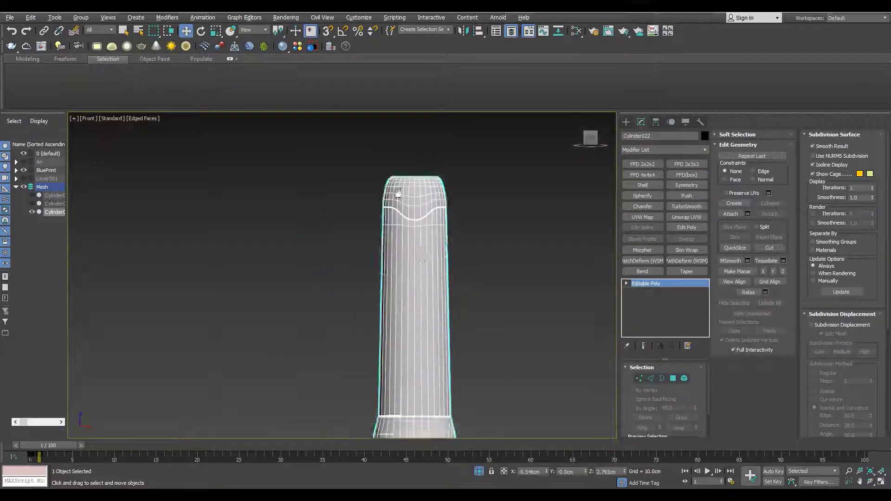
scroll(403, 209, "up", 2)
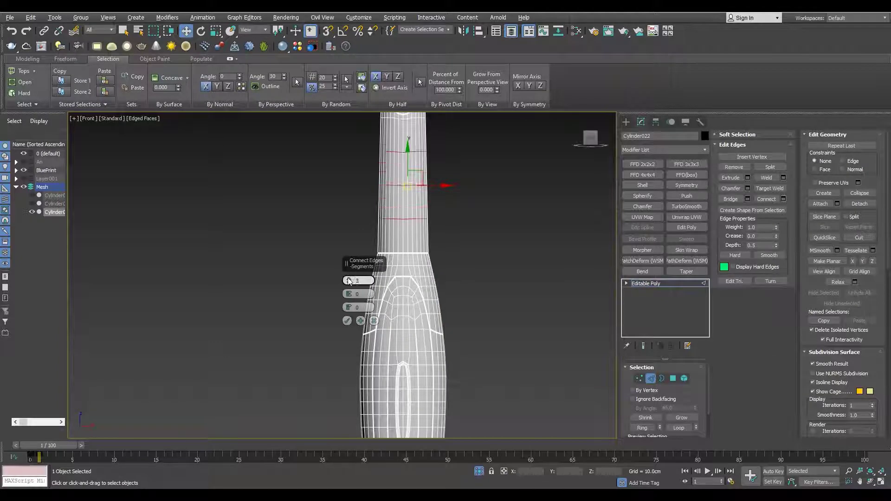
scroll(429, 348, "up", 3)
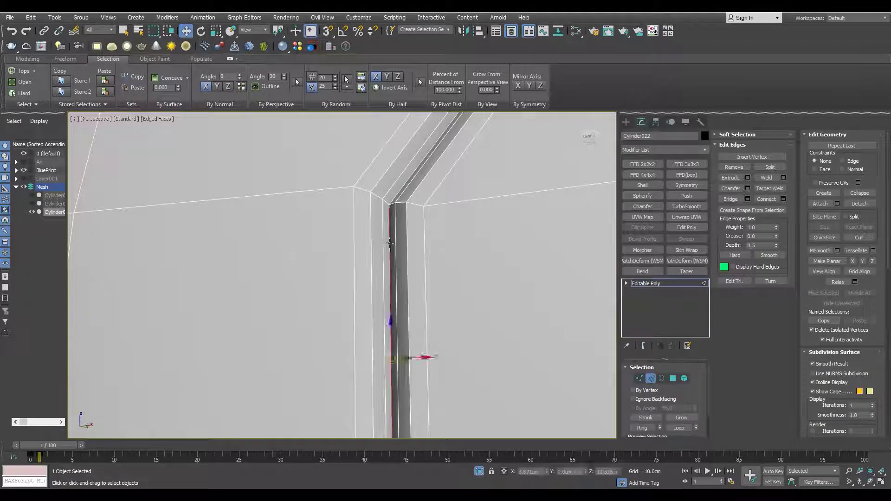
Copy the handle, detach its side panel polygons as a new object, and isolate it
right_click(387, 250)
left_click(381, 269)
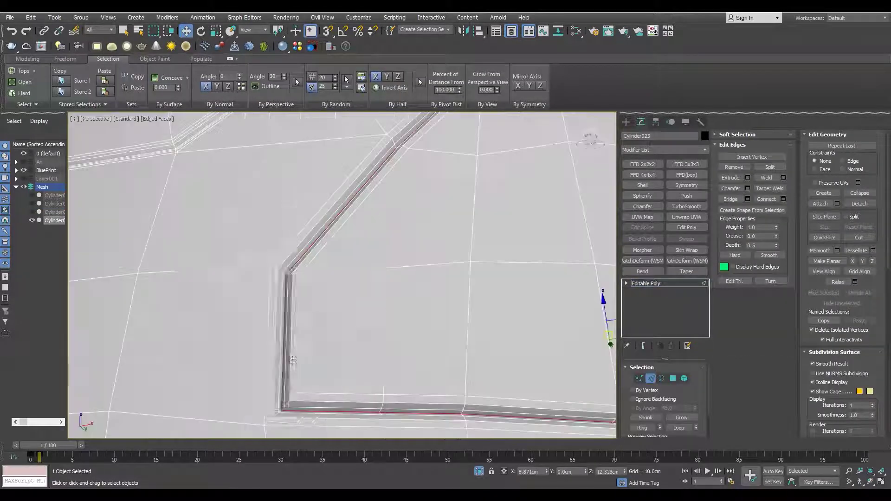
right_click(283, 321)
left_click(279, 344)
left_click(475, 254)
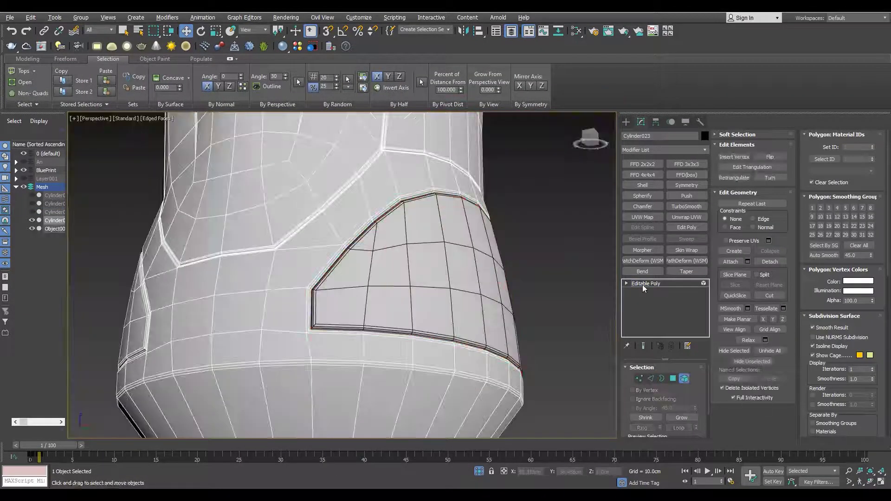
left_click(378, 310)
key("alt+q")
Add TurboSmooth to the detached panel and view its base mesh vertices from the front
left_click(687, 206)
key("alt+w")
key("alt+w")
scroll(368, 233, "down", 2)
key("ctrl+z")
key("1")
scroll(431, 263, "up", 2)
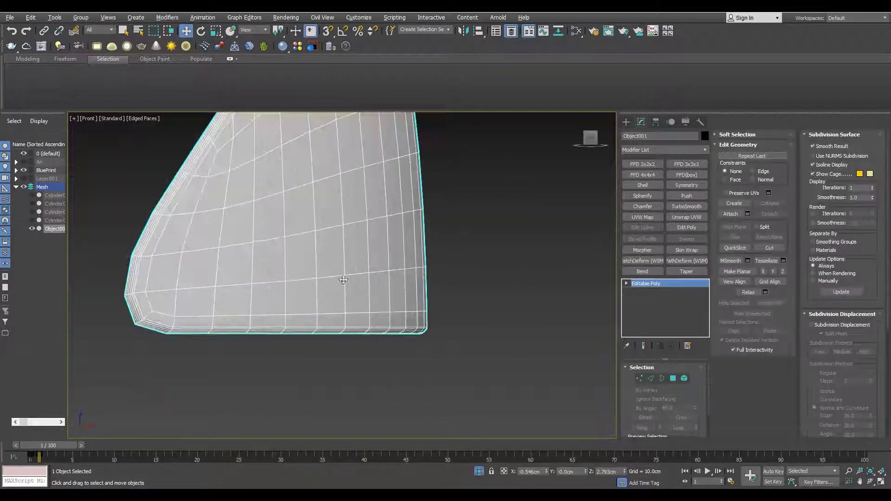
scroll(449, 275, "up", 2)
Snap a horizontal row of panel vertices down, lowering and flattening it
left_click_drag(476, 244, 201, 321)
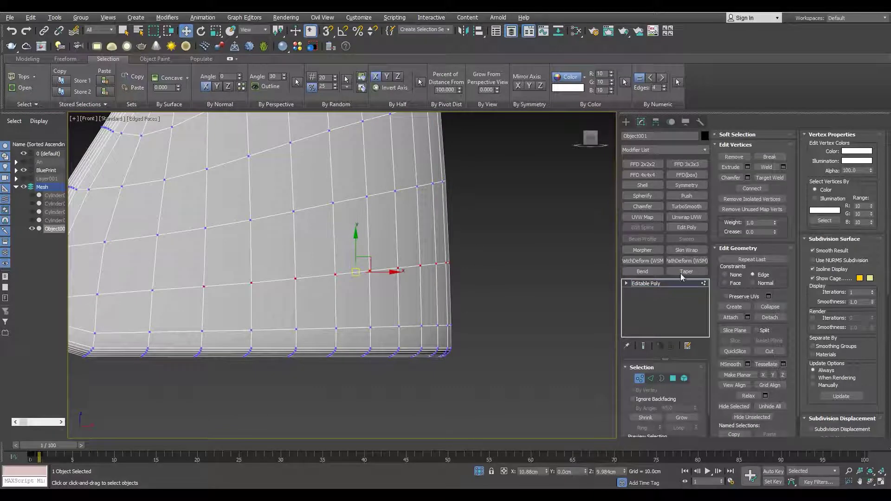
key("s")
left_click_drag(363, 250, 155, 284)
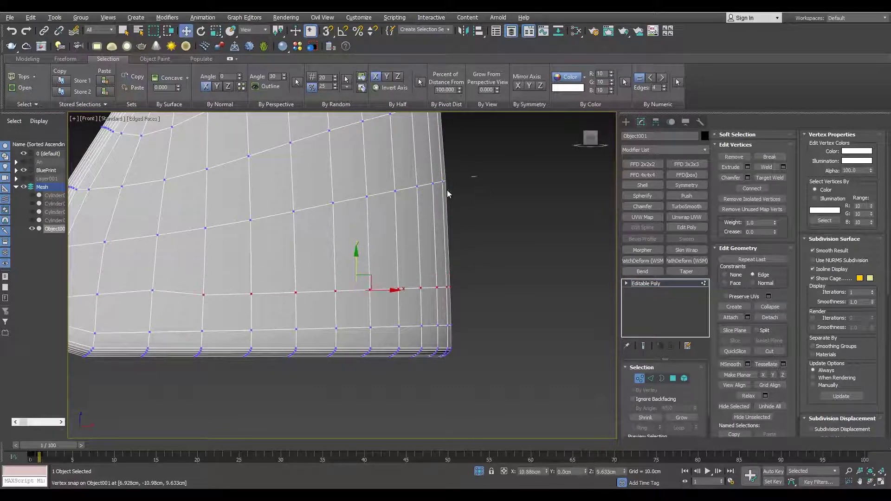
scroll(480, 269, "up", 2)
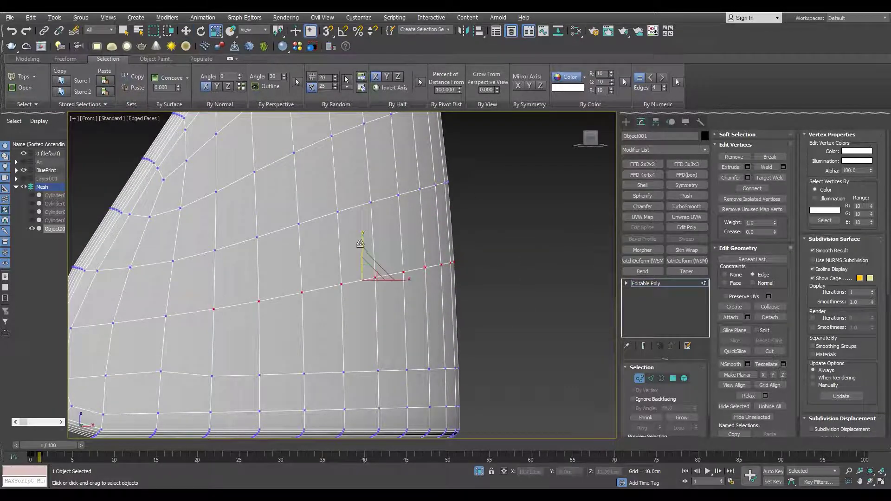
key("w")
left_click_drag(366, 264, 367, 272)
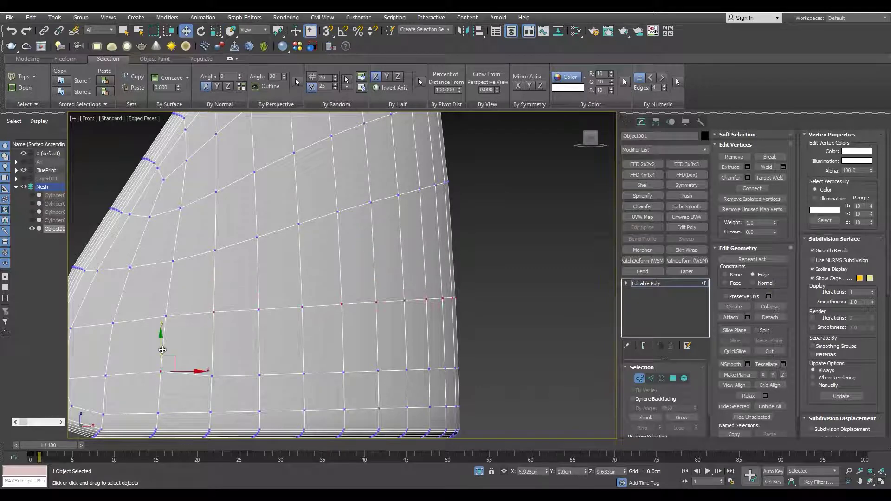
left_click_drag(356, 165, 364, 199)
key("w")
Chamfer the two ridge edge loops with a 0.4cm Edge Chamfer Amount
key("2")
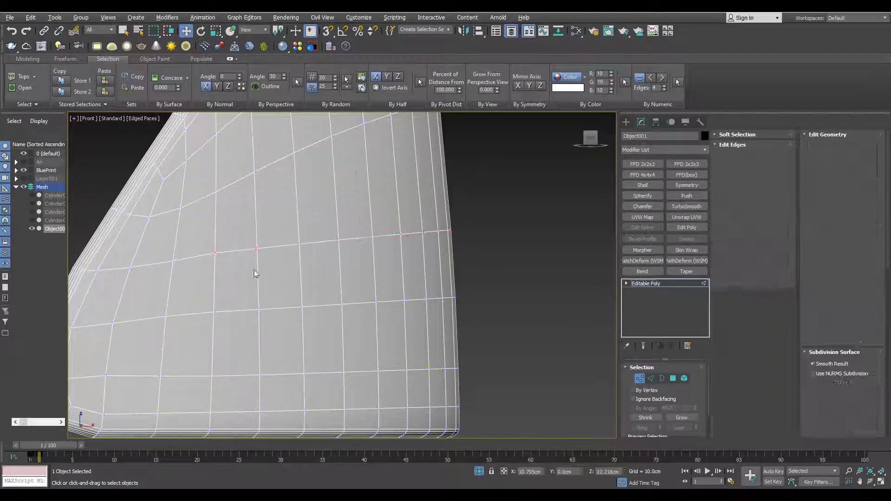
scroll(264, 266, "down", 3)
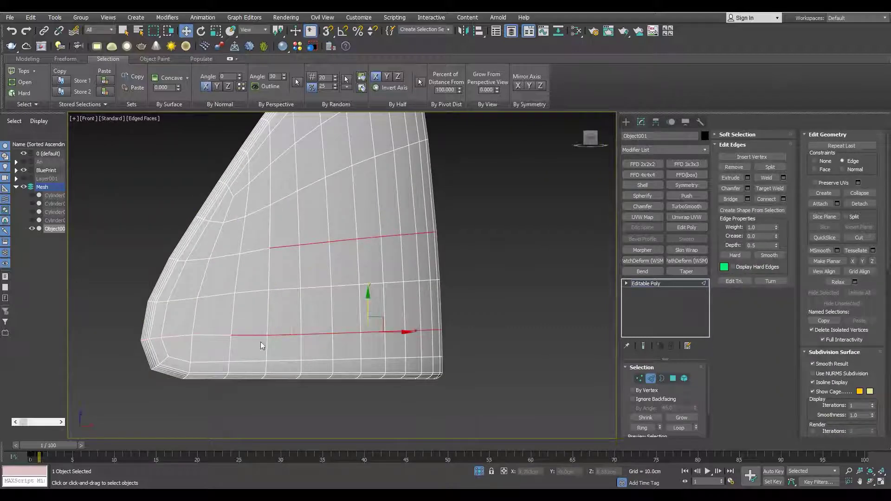
scroll(260, 344, "up", 2)
left_click(747, 188)
mouse_move(349, 294)
left_mouse_down()
mouse_move(403, 65)
mouse_move(423, 158)
left_mouse_up()
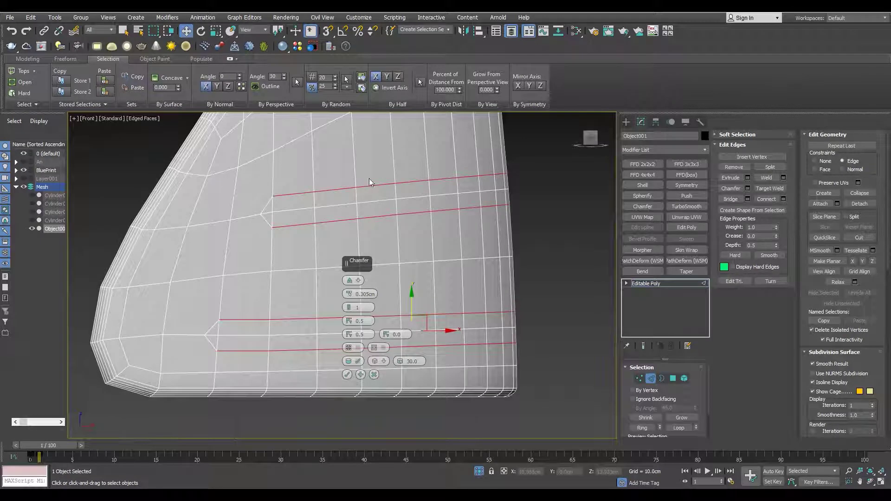
scroll(246, 323, "down", 3)
left_click_drag(351, 290, 351, 284)
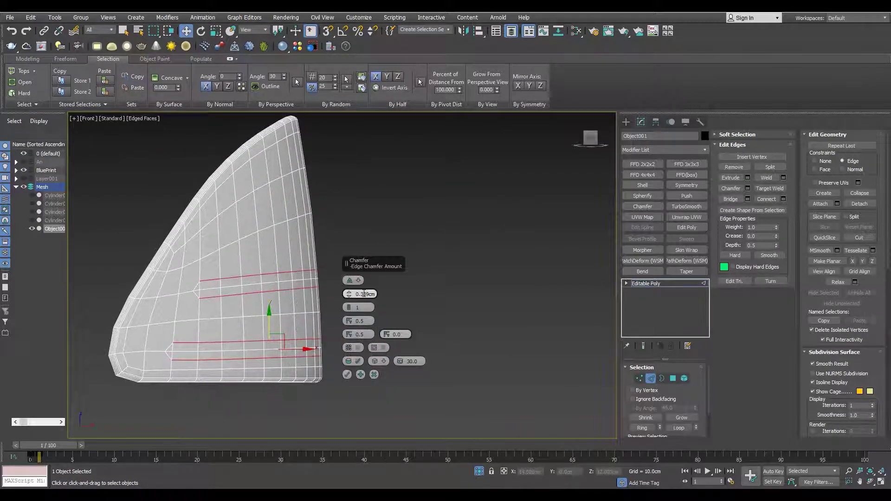
type("0.4")
key("Return")
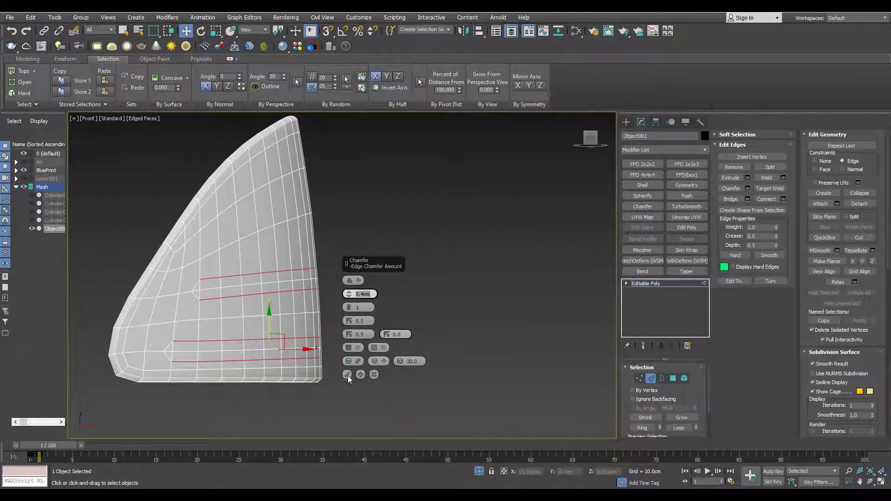
left_click(347, 374)
scroll(172, 352, "up", 3)
scroll(195, 344, "down", 1)
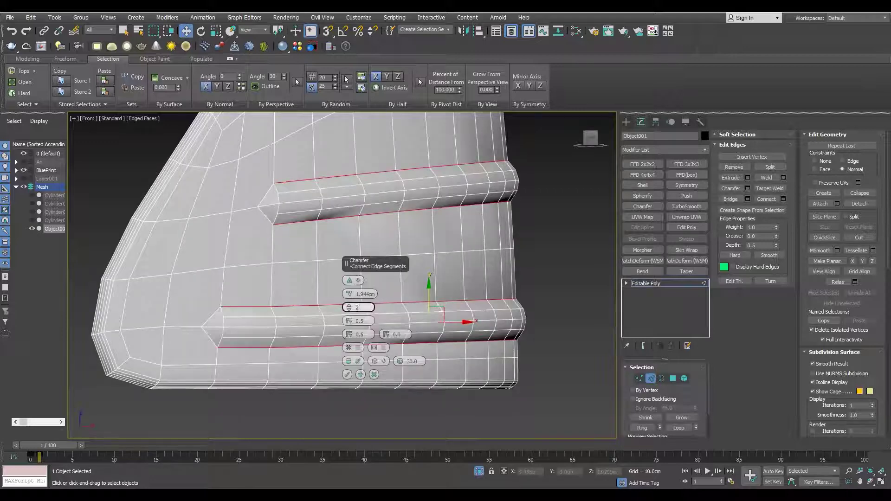
Undo the chamfer on the ridge edges and cancel the retried chamfer
left_click(347, 378)
key("1")
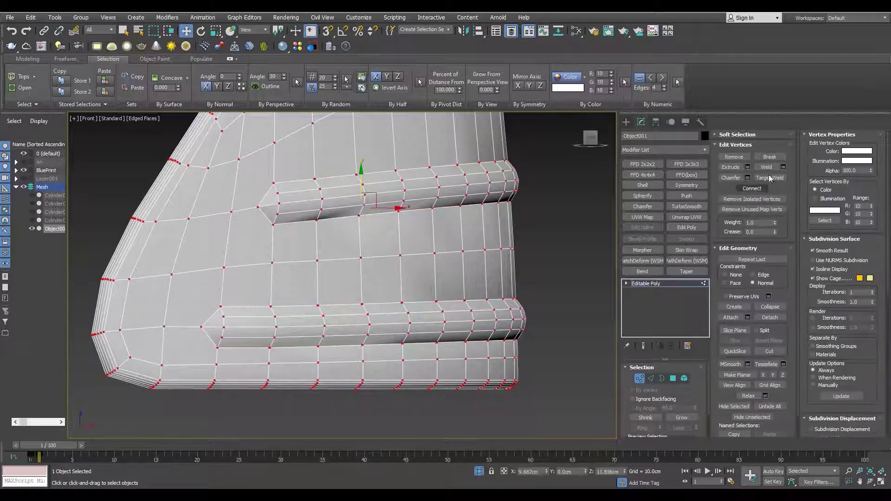
scroll(278, 205, "up", 5)
scroll(278, 206, "down", 2)
scroll(280, 208, "down", 3)
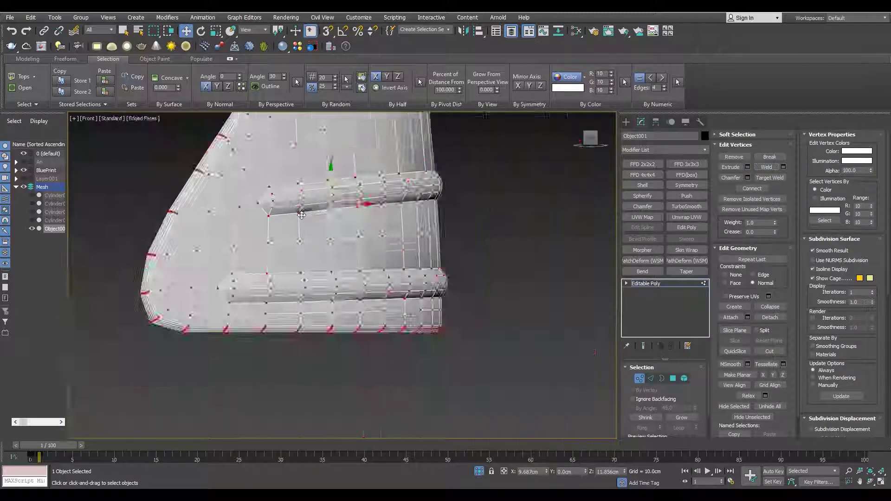
scroll(283, 212, "up", 4)
key("ctrl+z")
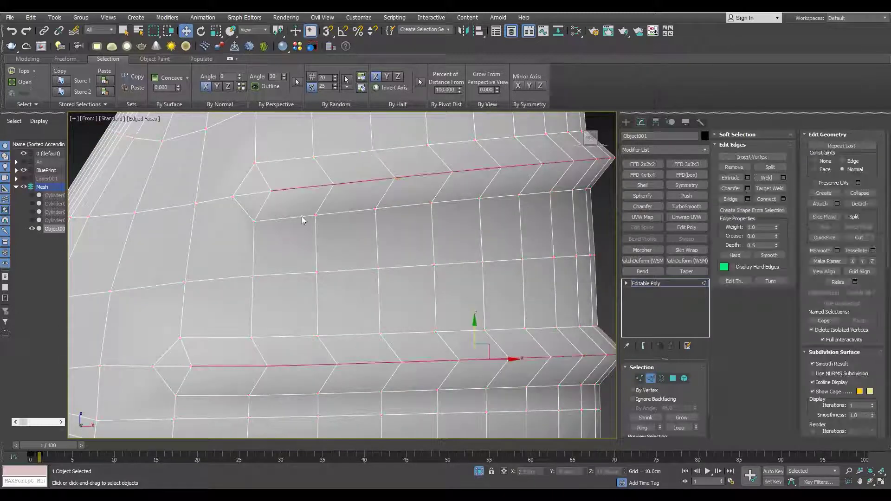
left_click(747, 188)
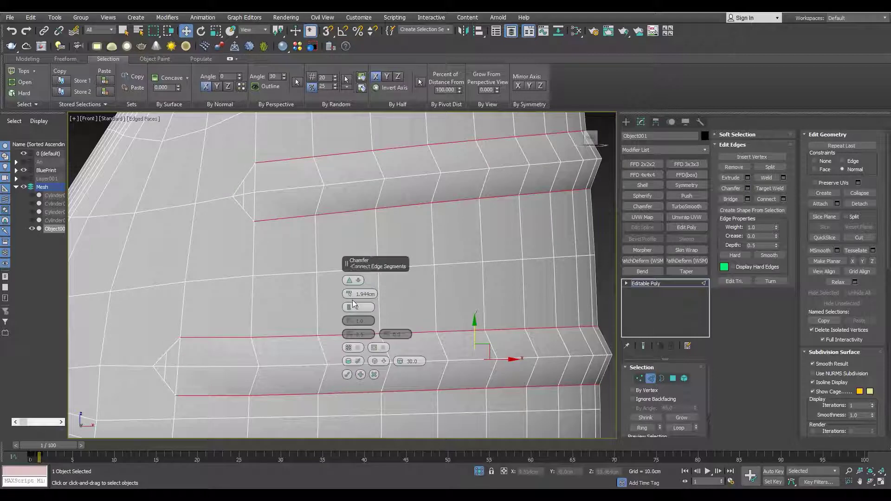
scroll(352, 304, "up", 1)
left_click(375, 374)
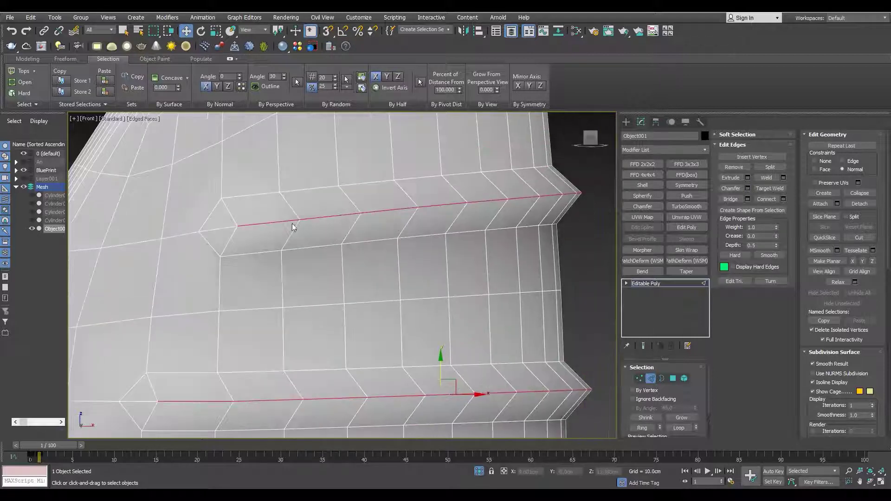
Select both ridge edge loops and Connect a new support loop, moved down slightly
double_click(525, 184)
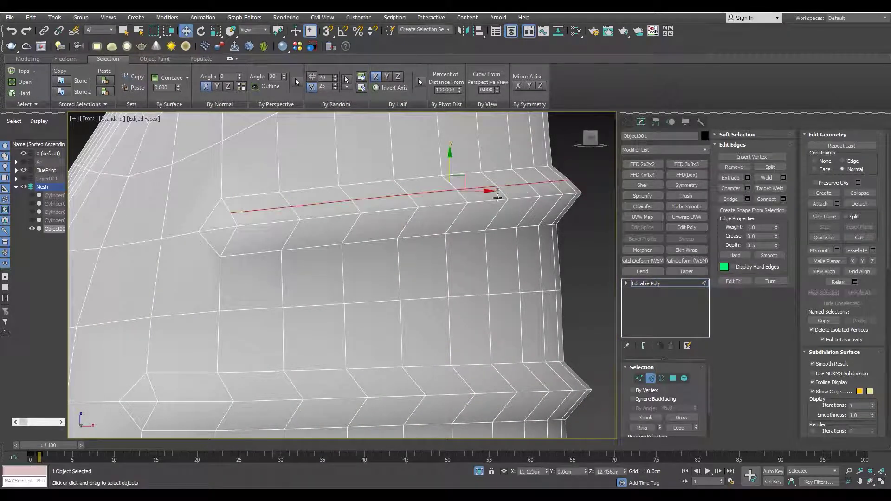
double_click(497, 217)
left_click_drag(449, 163, 454, 169)
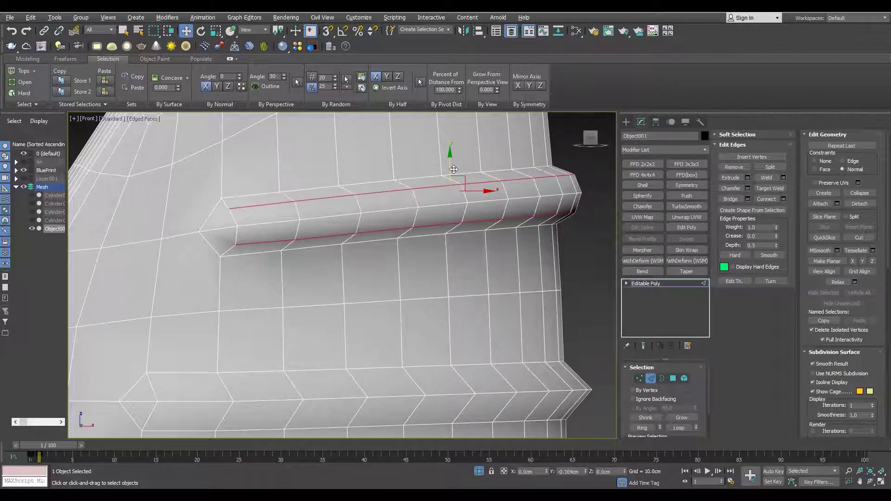
middle_click_drag(453, 170, 559, 326)
key("ctrl+shift+e")
key("ctrl+z")
key("ctrl+y")
mouse_move(439, 287)
left_mouse_down()
mouse_move(444, 299)
mouse_move(447, 268)
left_mouse_up()
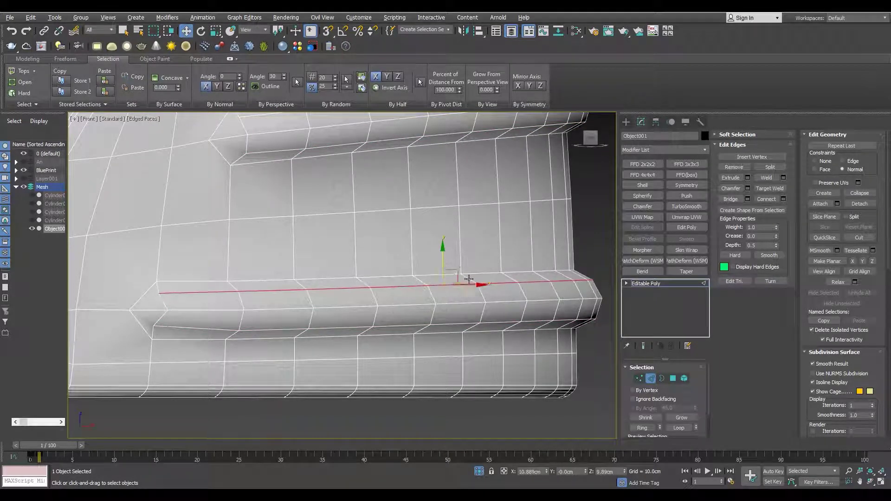
scroll(354, 243, "down", 3)
scroll(354, 265, "up", 5)
Target Weld the stray vertex at the lower ridge end and pick ridge-end vertices
key("1")
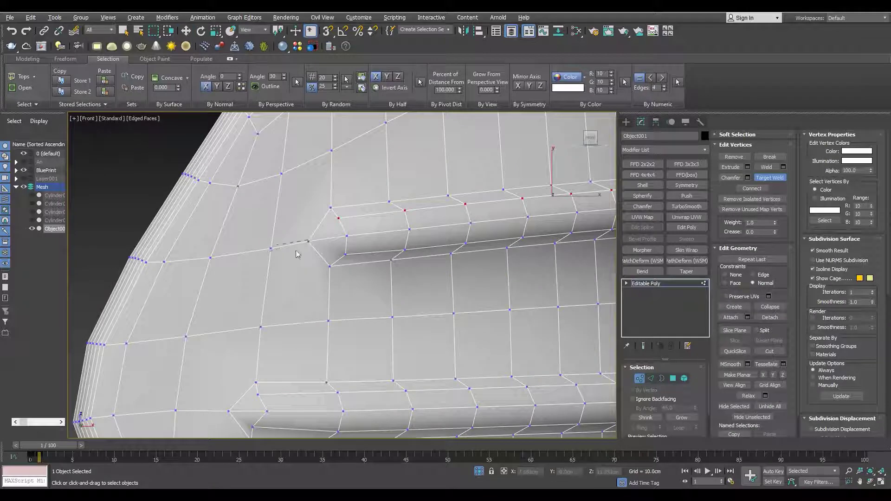
middle_click_drag(270, 248, 298, 343)
left_click(242, 339)
scroll(242, 340, "down", 3)
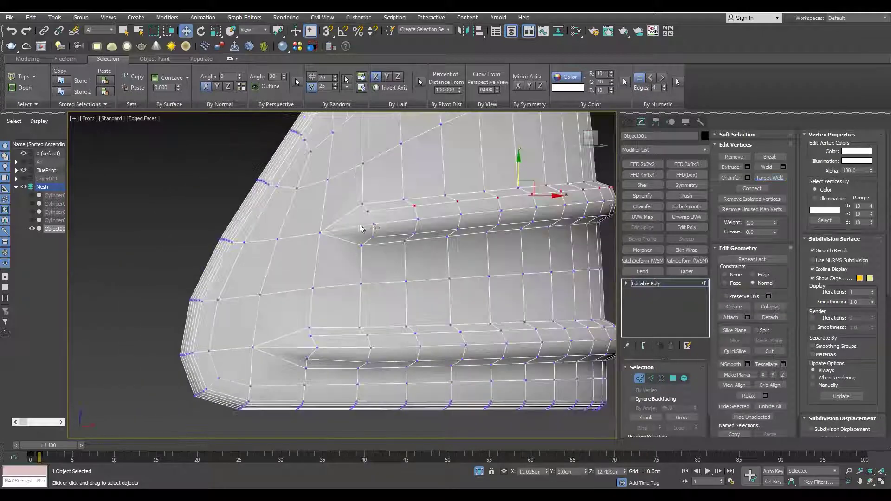
scroll(297, 302, "up", 3)
scroll(308, 306, "up", 3)
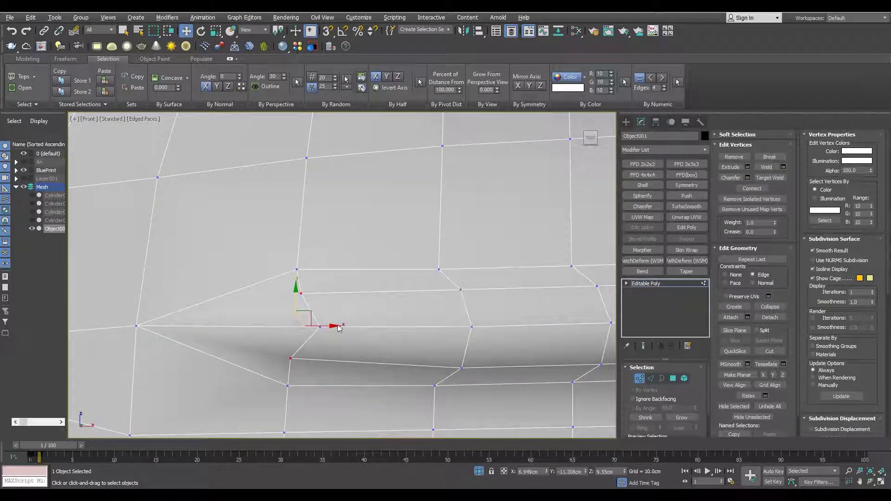
key("2")
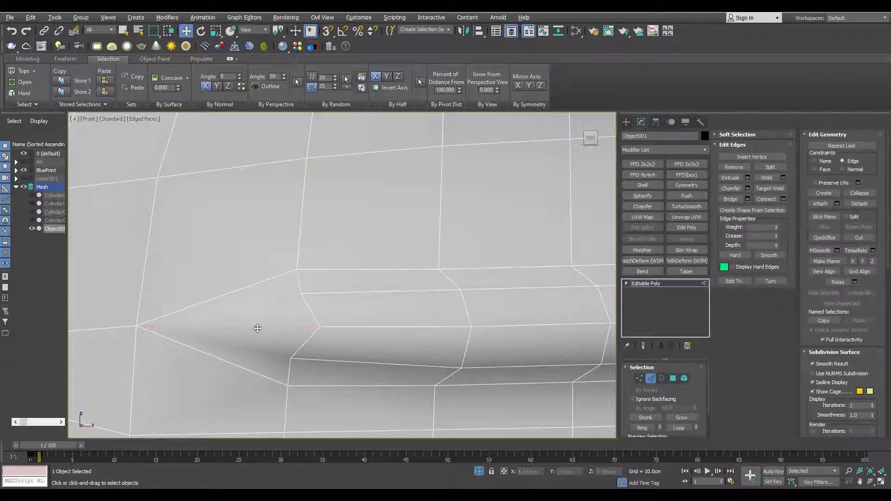
key("1")
left_click(295, 270)
left_click(292, 357)
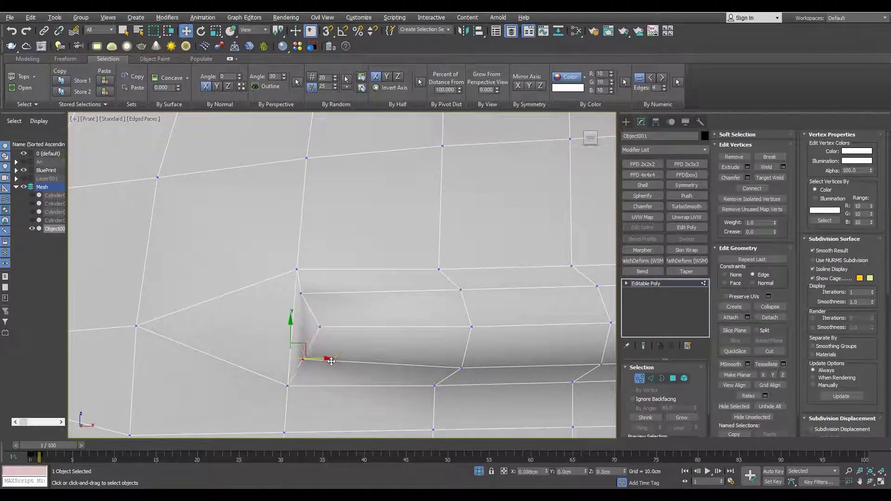
Cut a new edge from the ridge-end vertex to the target vertex
middle_click_drag(304, 360, 323, 258, "alt")
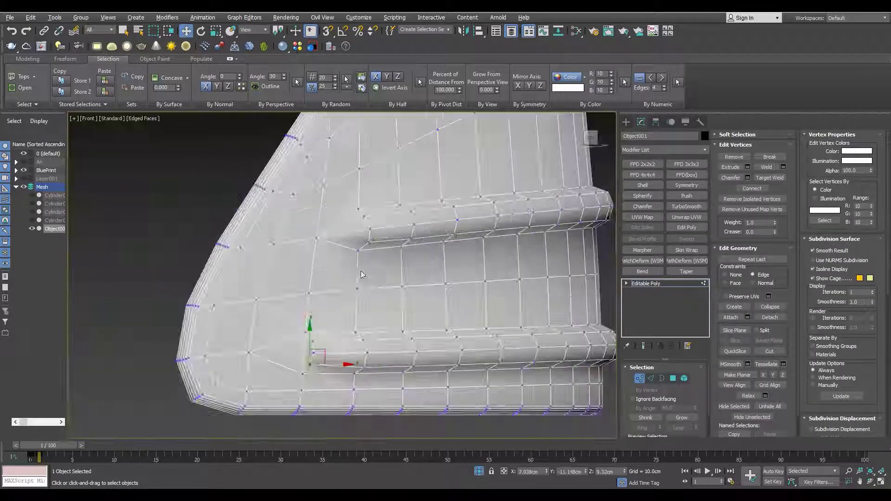
scroll(297, 297, "down", 3)
scroll(298, 289, "up", 3)
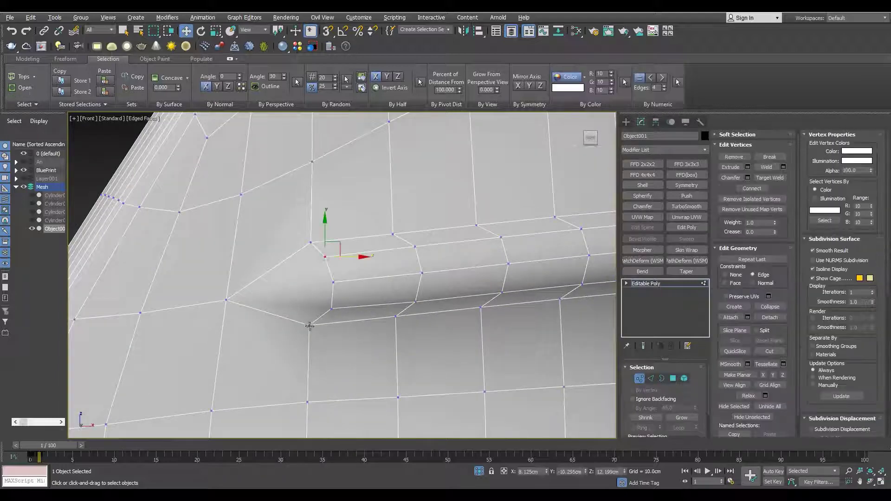
left_click(309, 325, "ctrl")
key("alt+c")
left_click(226, 300)
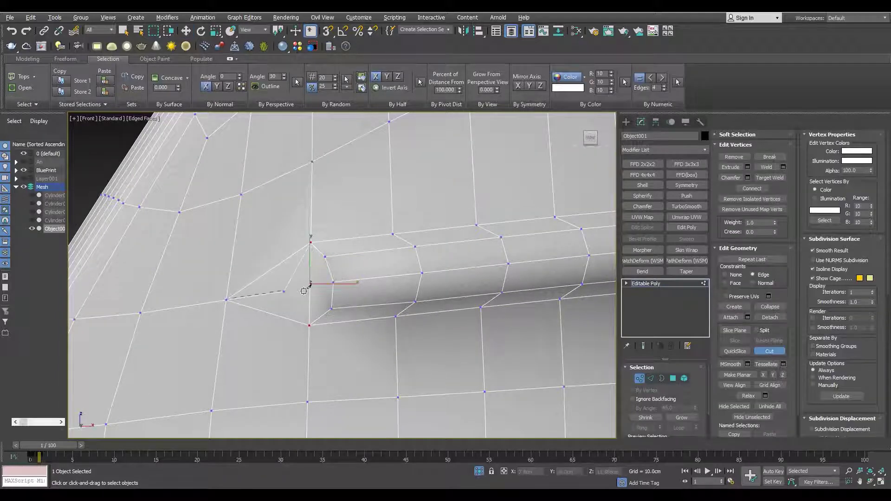
left_click(310, 286)
middle_click_drag(258, 374, 175, 300, "alt")
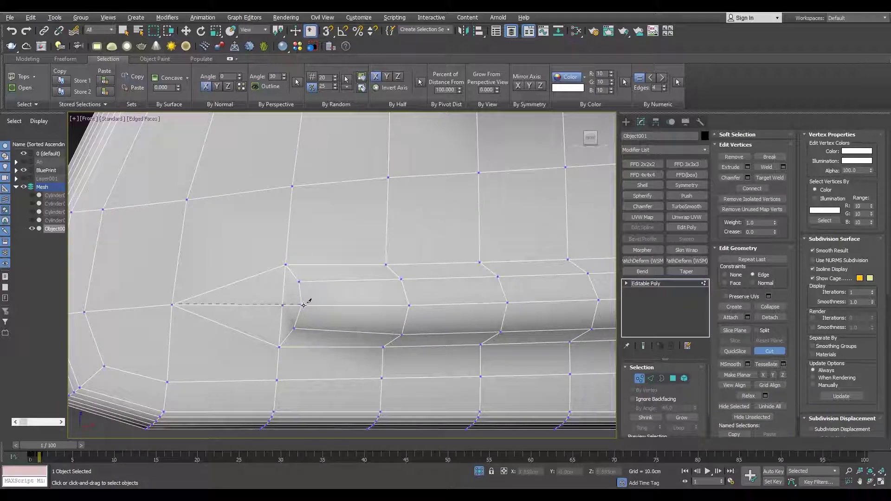
right_click(310, 318)
Check the new cut in wireframe and perspective, then select a ridge-end vertex
key("F3")
scroll(661, 389, "down", 2)
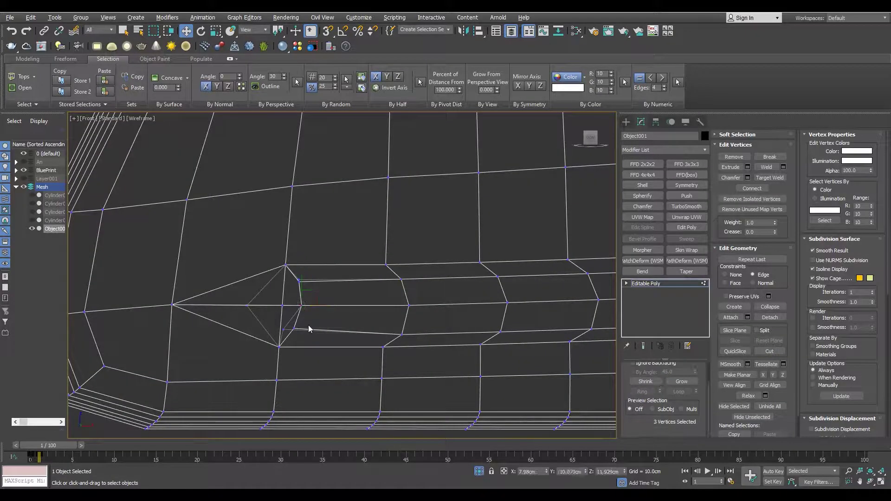
key("p")
key("F3")
scroll(214, 294, "up", 3)
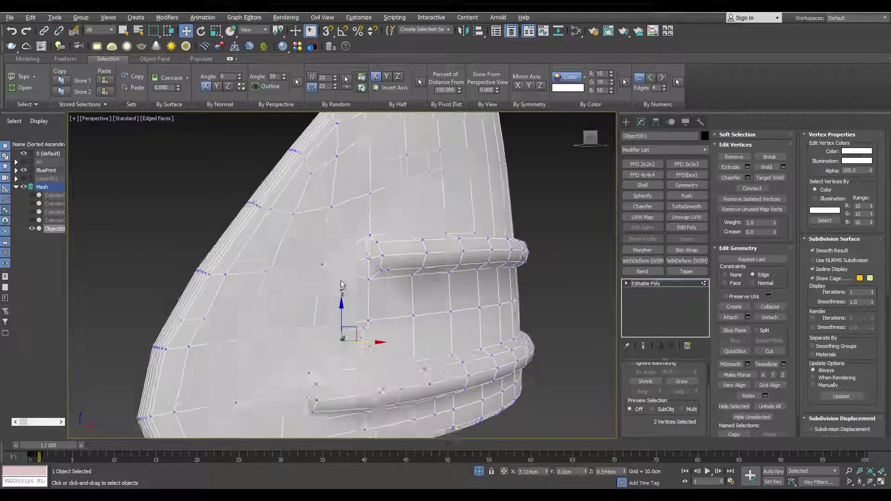
scroll(344, 290, "up", 3)
scroll(343, 290, "up", 3)
left_click(230, 219)
scroll(236, 223, "up", 3)
Select the neighbouring ridge-end vertices, then select the edge loops outlining the ridges
middle_click_drag(236, 223, 257, 194, "alt")
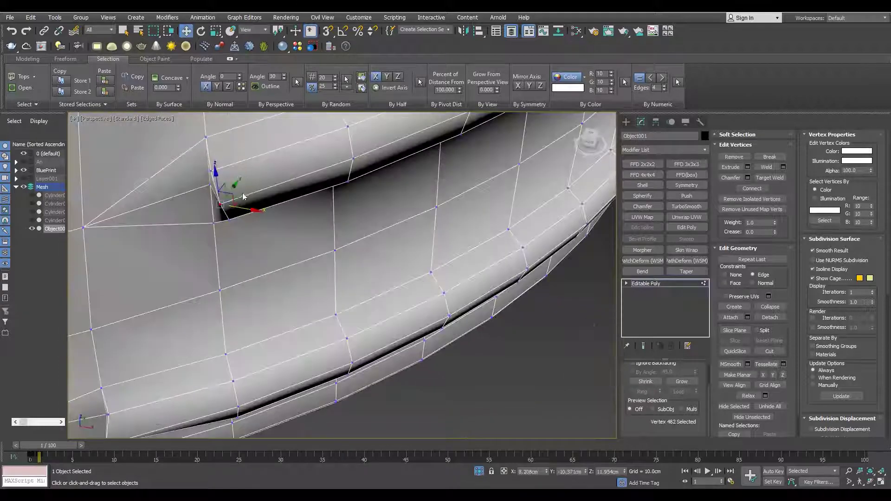
scroll(232, 195, "down", 3)
left_click(239, 216)
scroll(251, 194, "down", 3)
scroll(251, 194, "up", 3)
scroll(253, 223, "up", 3)
left_click(253, 235)
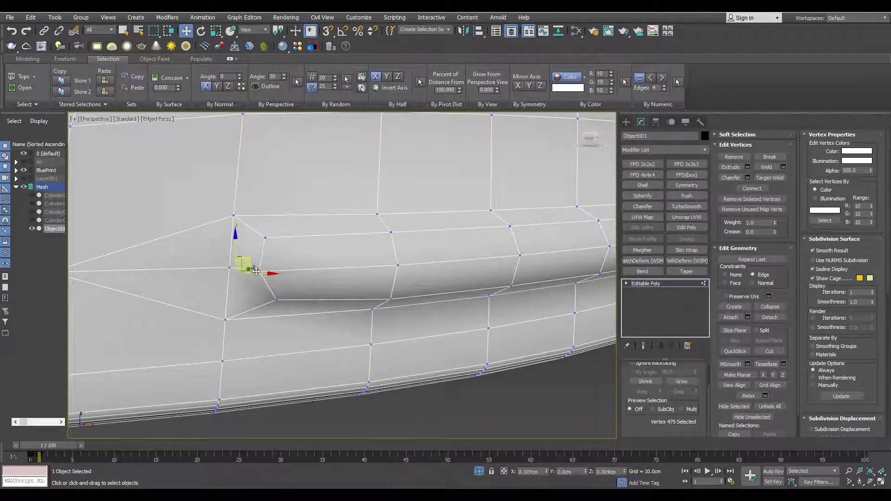
scroll(279, 205, "down", 2)
scroll(273, 193, "down", 3)
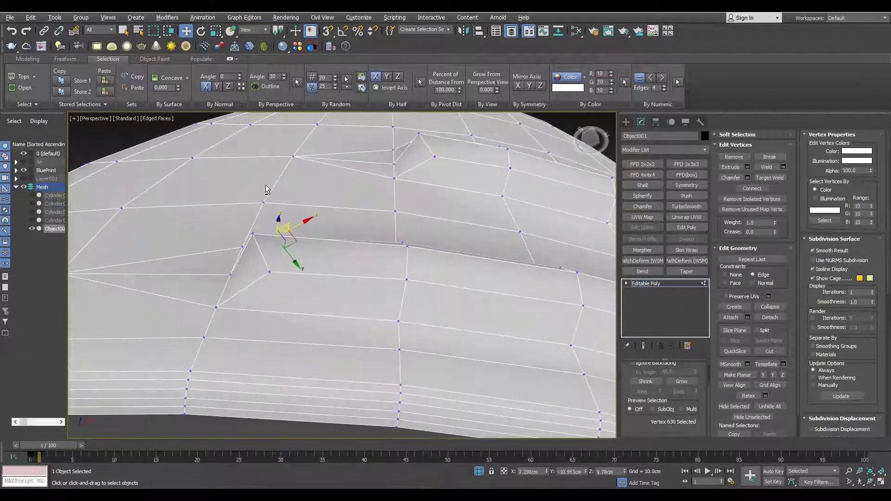
scroll(265, 189, "down", 3)
middle_click_drag(265, 189, 285, 173, "alt")
scroll(286, 173, "up", 2)
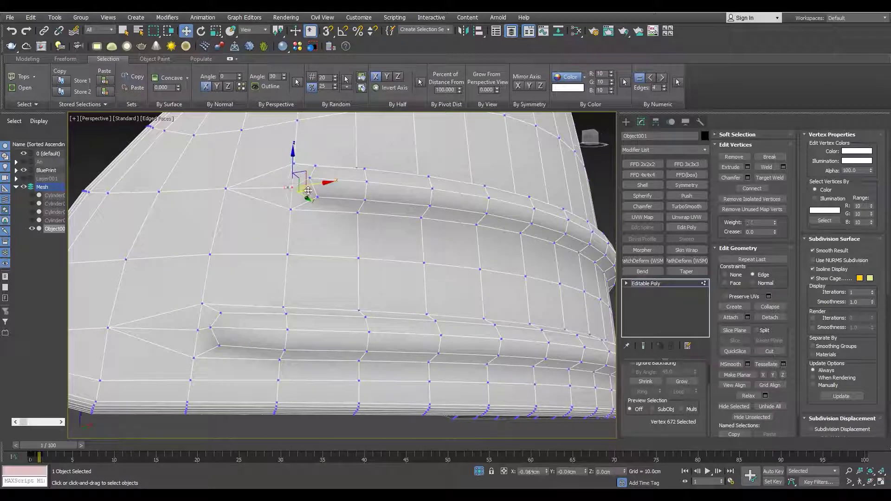
key("2")
double_click(192, 351)
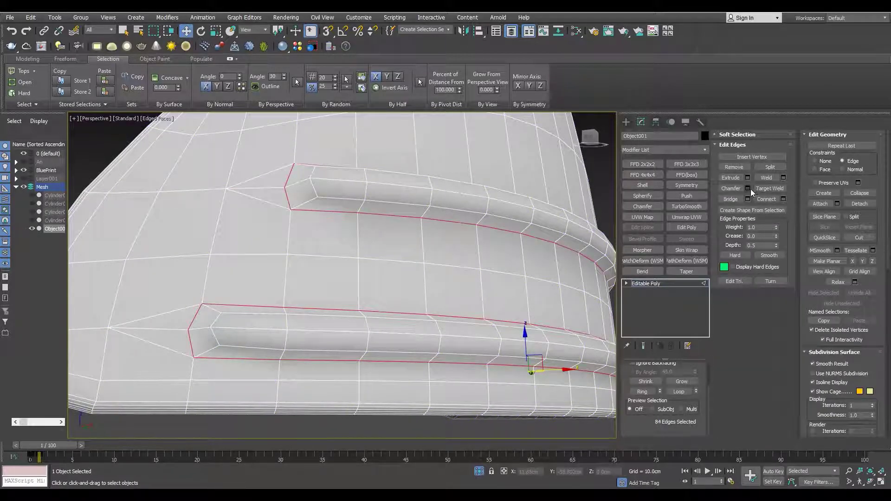
Chamfer the ridge outline edges with a small single-segment chamfer
left_click(747, 189)
left_click(358, 282)
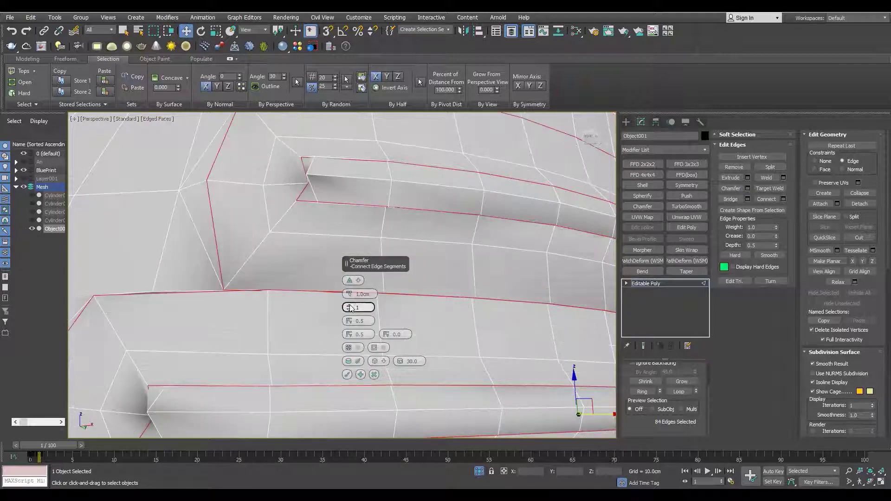
scroll(269, 176, "up", 2)
left_click_drag(350, 295, 351, 291)
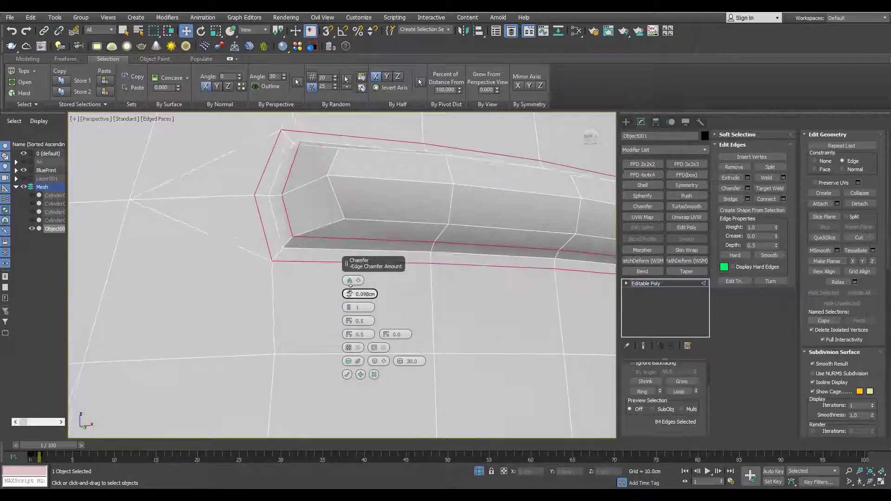
left_click(347, 374)
scroll(270, 298, "down", 5)
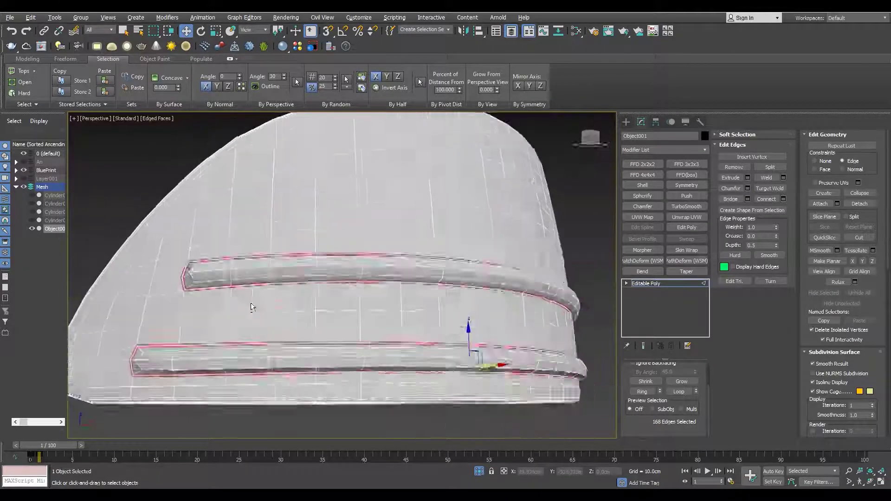
key("alt+w")
key("alt+w")
key("1")
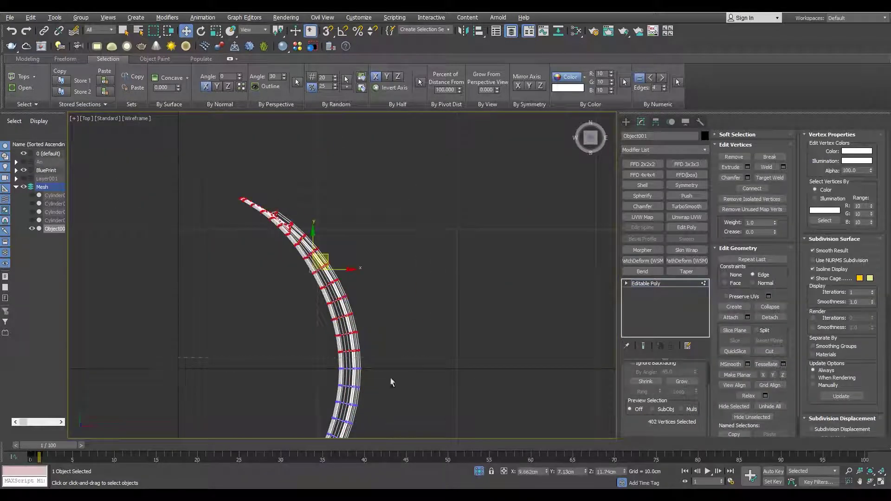
key("p")
scroll(360, 209, "up", 3)
scroll(361, 209, "up", 2)
key("2")
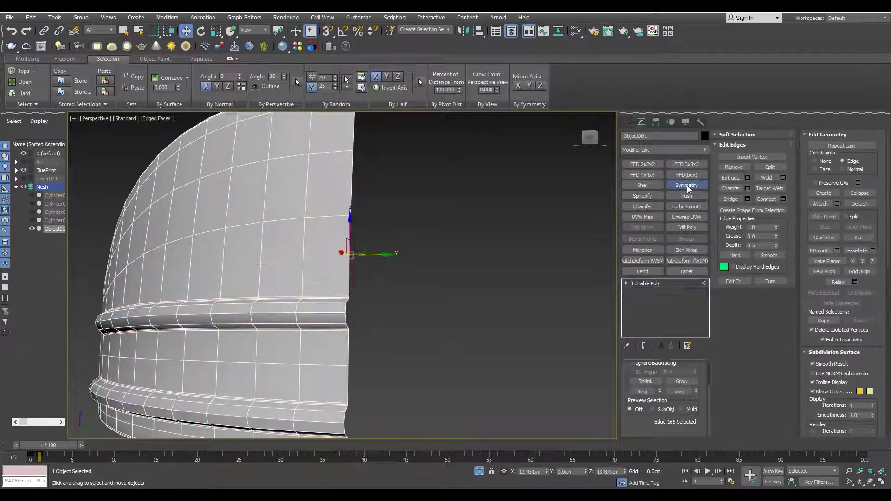
Mirror the side panel across Y with Symmetry, weld threshold 0.001cm
left_click(687, 185)
left_click(658, 386)
type("0.001")
key("Return")
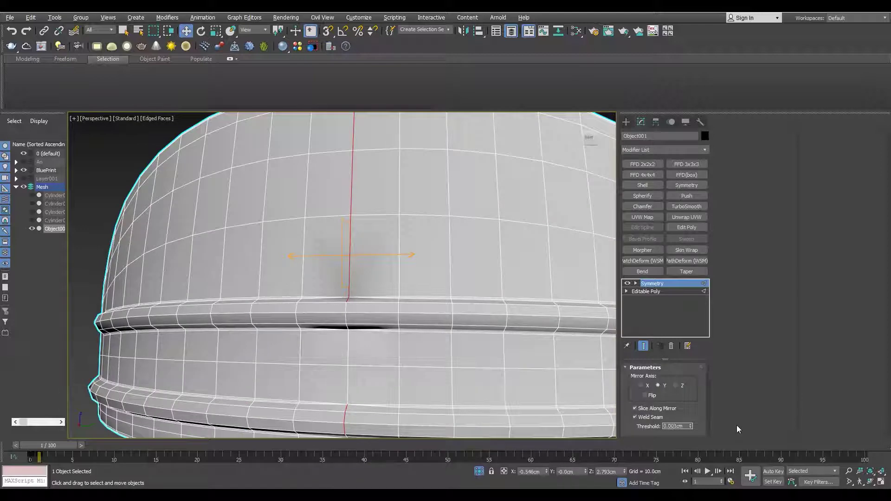
middle_click_drag(348, 285, 321, 274, "alt")
scroll(321, 274, "up", 5)
scroll(321, 273, "down", 5)
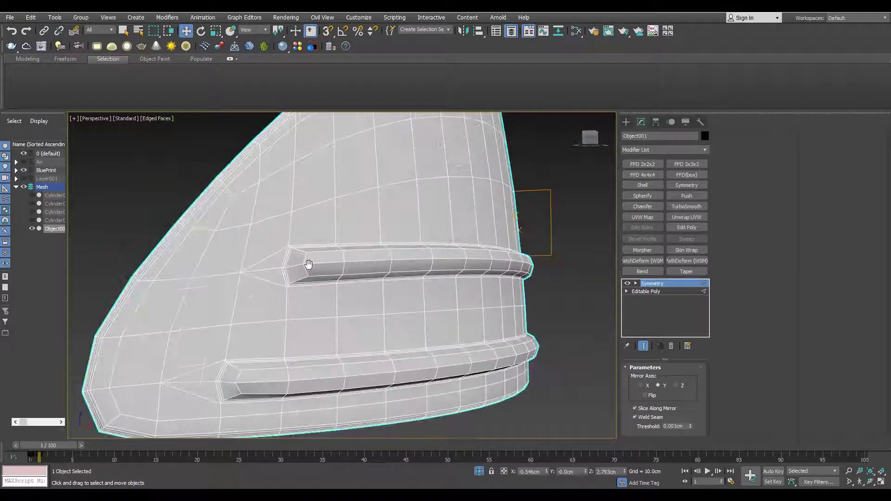
Preview TurboSmooth on the panel, remove it, and select the handle body Cylinder023
key("F4")
left_click(687, 207)
mouse_move(342, 284)
middle_mouse_down("alt")
mouse_move(261, 301)
mouse_move(279, 325)
mouse_move(345, 329)
mouse_move(339, 315)
middle_mouse_up("alt")
left_click(672, 346)
key("F4")
scroll(339, 316, "up", 5)
left_click(335, 306)
scroll(330, 296, "up", 8)
Detach the body's selected top cap faces as a new object, Object002
key("2")
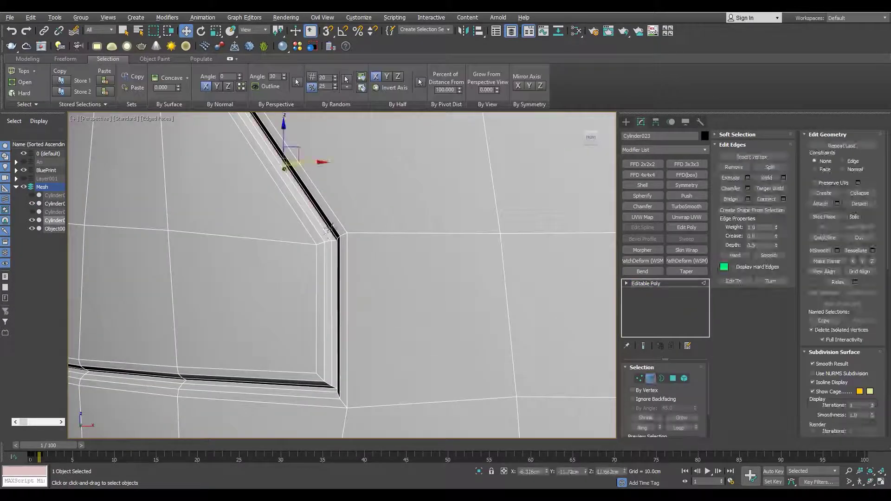
scroll(337, 233, "up", 2)
right_click(338, 232)
left_click(318, 259)
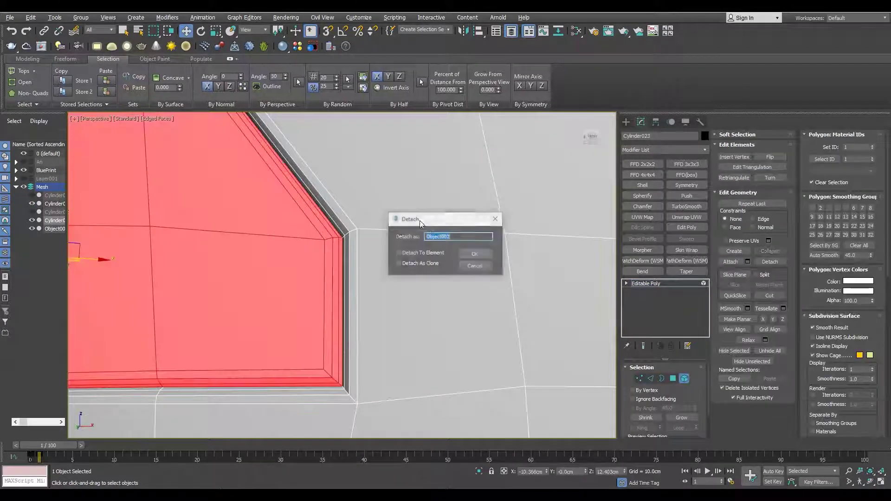
left_click(477, 259)
scroll(358, 258, "down", 5)
Select the side panel piece, then the main handle body, and preview it with TurboSmooth
left_click(398, 246)
middle_click_drag(334, 250, 353, 232, "alt")
left_click(686, 185)
scroll(335, 260, "up", 3)
left_click(335, 260)
scroll(335, 260, "up", 3)
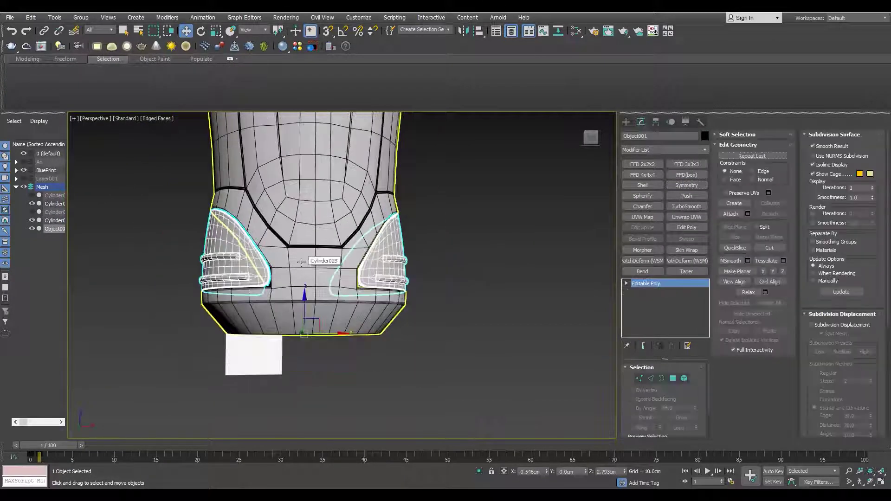
left_click(687, 206)
scroll(338, 308, "up", 5)
scroll(297, 279, "down", 5)
Inspect the smoothed body with edges hidden and shown, then return to its base mesh
middle_click_drag(297, 278, 278, 279, "alt")
key("F4")
scroll(270, 237, "up", 4)
key("F4")
left_click(659, 291)
scroll(278, 292, "down", 2)
mouse_move(278, 292)
middle_mouse_down("alt")
mouse_move(323, 293)
mouse_move(325, 278)
middle_mouse_up("alt")
scroll(318, 300, "up", 5)
scroll(282, 318, "down", 4)
Select an edge near the bottom of the handle body
key("2")
left_click(302, 308)
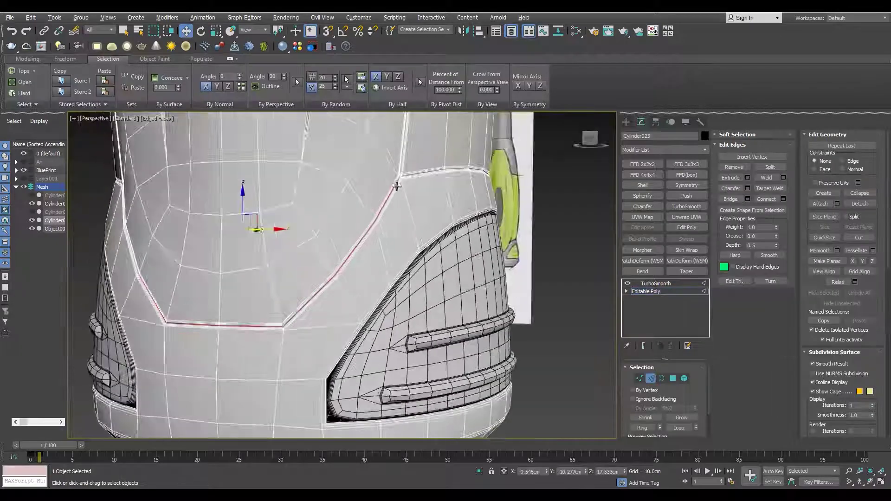
scroll(369, 183, "up", 6)
scroll(369, 182, "down", 3)
scroll(353, 185, "down", 3)
scroll(302, 195, "up", 4)
scroll(278, 201, "up", 3)
scroll(278, 200, "down", 4)
scroll(250, 197, "up", 4)
scroll(301, 213, "up", 3)
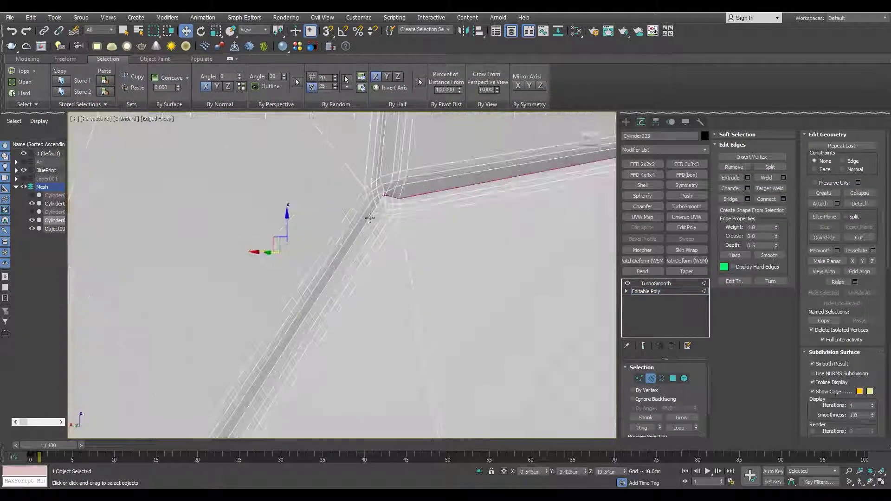
scroll(371, 218, "down", 4)
scroll(366, 194, "up", 3)
Detach the handle's bottom cap element as a separate object
right_click(364, 179)
left_click(325, 167)
scroll(325, 209, "down", 4)
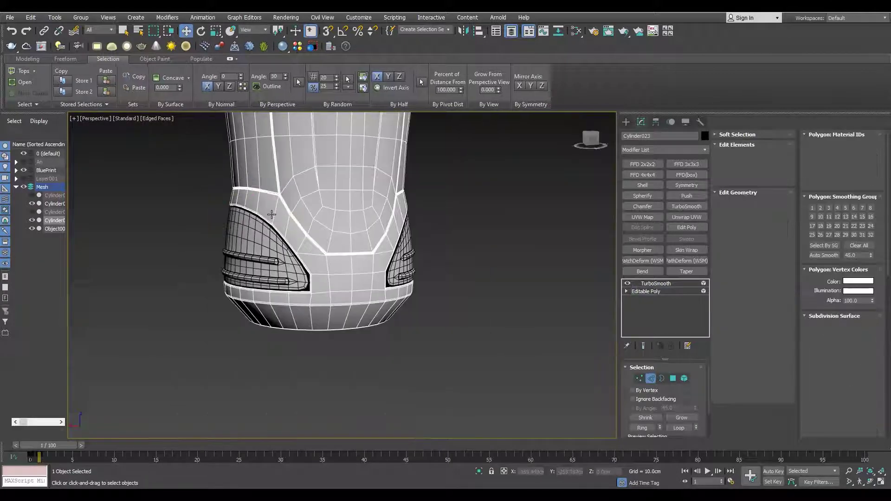
left_click(299, 226)
middle_click_drag(300, 226, 302, 129, "alt")
left_click(770, 262)
left_click(474, 255)
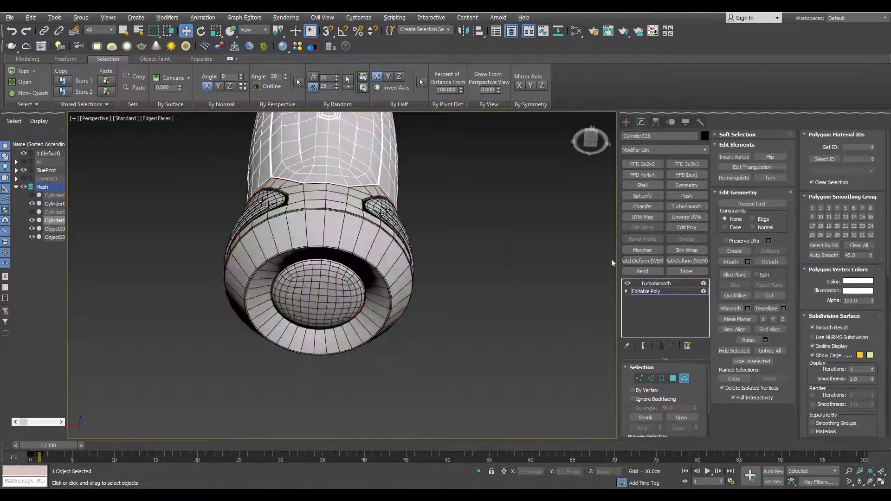
Exit sub-object mode and examine the bottom edge region in wireframe
key("5")
scroll(357, 268, "up", 3)
scroll(335, 274, "up", 3)
key("F3")
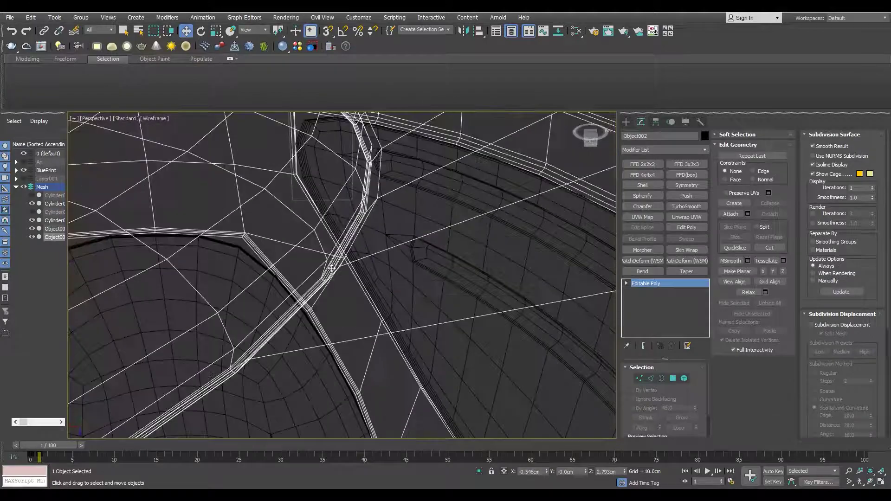
key("2")
mouse_move(317, 286)
middle_mouse_down("alt")
mouse_move(332, 293)
mouse_move(279, 225)
middle_mouse_up("alt")
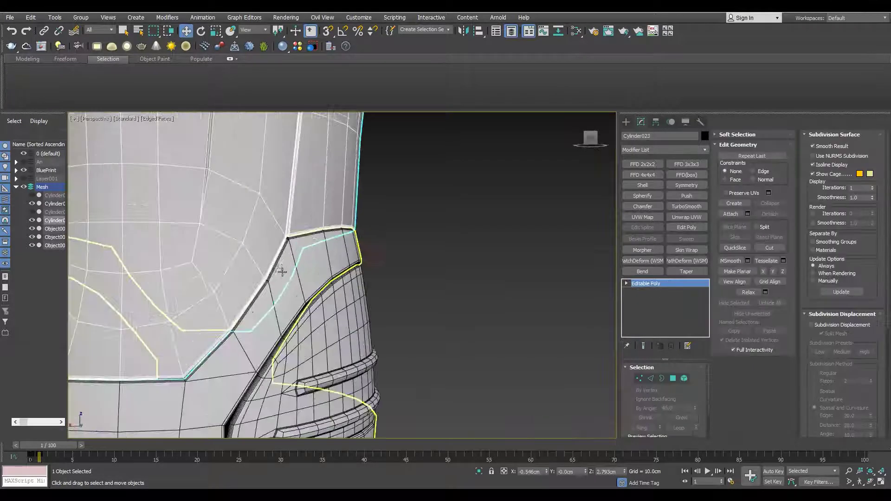
scroll(282, 271, "down", 10)
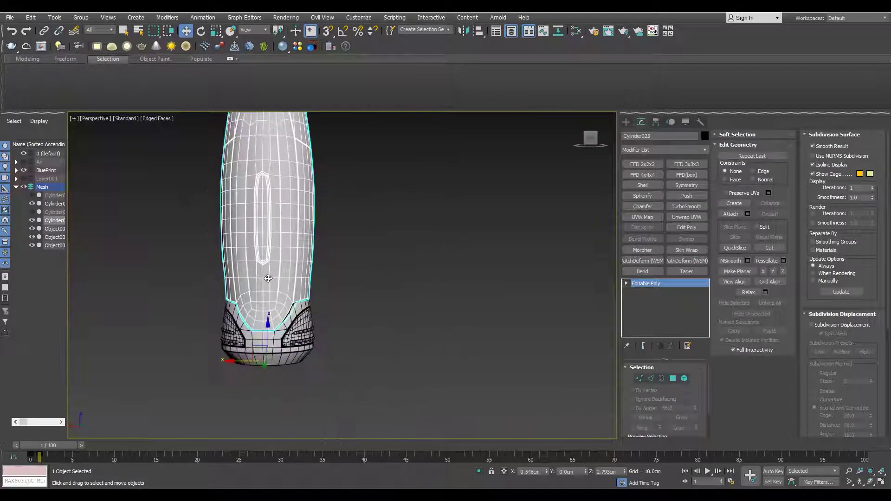
scroll(278, 233, "up", 3)
scroll(285, 231, "up", 2)
scroll(274, 179, "up", 4)
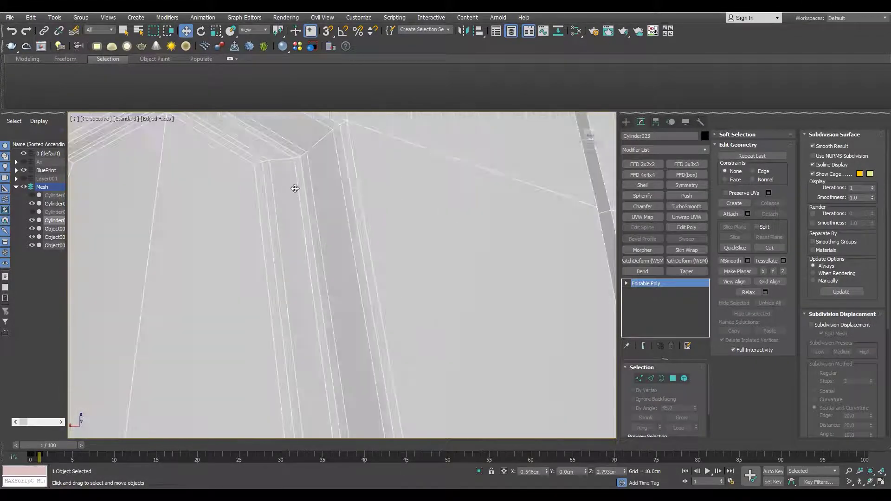
Detach the polygons inside the front oval edge loop as a new object
key("2")
double_click(301, 185)
scroll(304, 172, "down", 4)
scroll(305, 161, "up", 5)
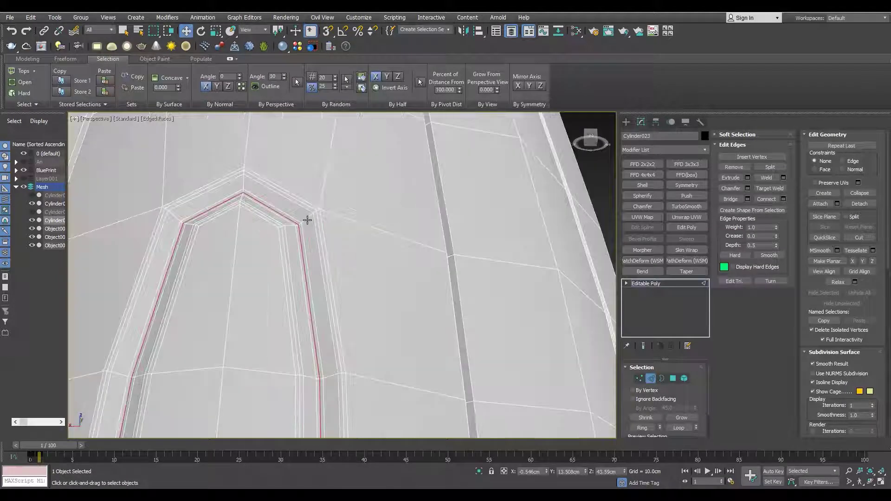
key("ctrl+4")
scroll(258, 234, "down", 2)
left_click(770, 262)
left_click(474, 252)
Select an edge on the remaining body in edge mode
scroll(291, 249, "down", 3)
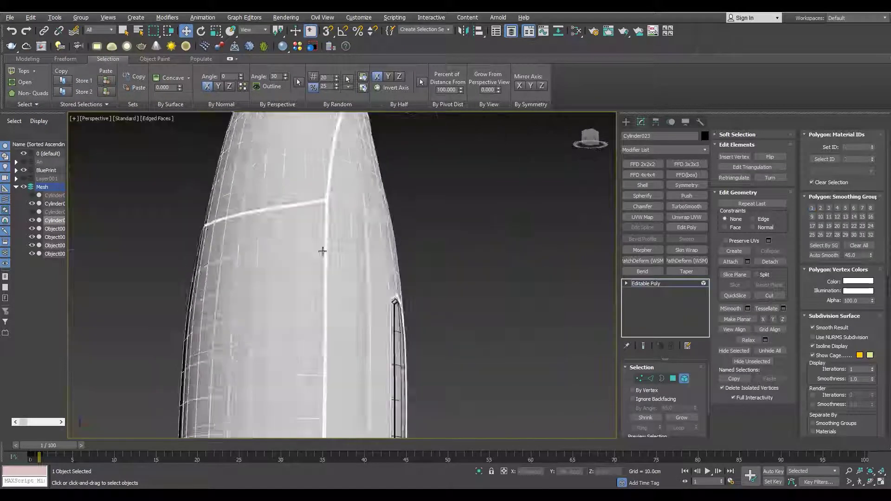
key("2")
scroll(304, 230, "up", 5)
left_click(306, 231)
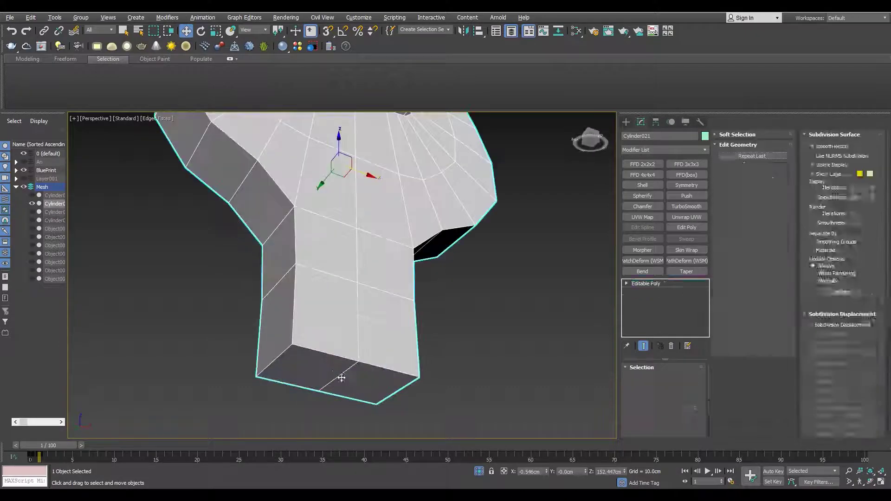
Chamfer the jaw head's outline edges by 0.284cm
key("2")
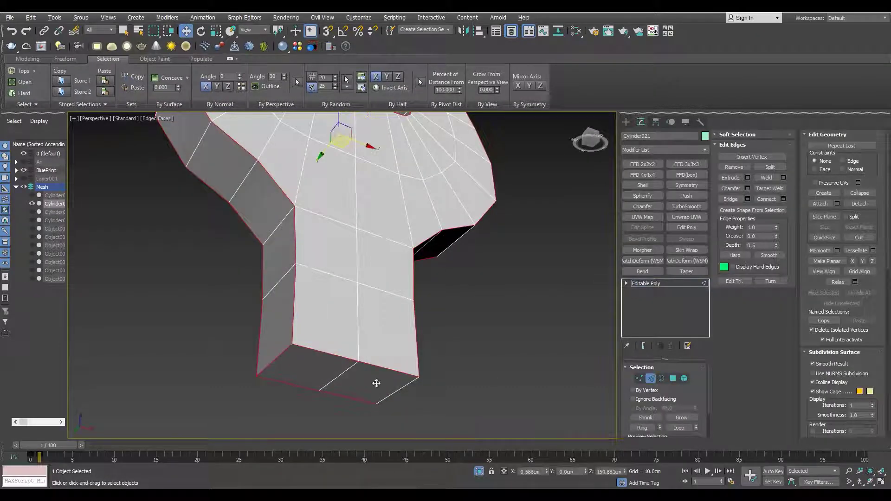
middle_click_drag(376, 383, 384, 210, "alt")
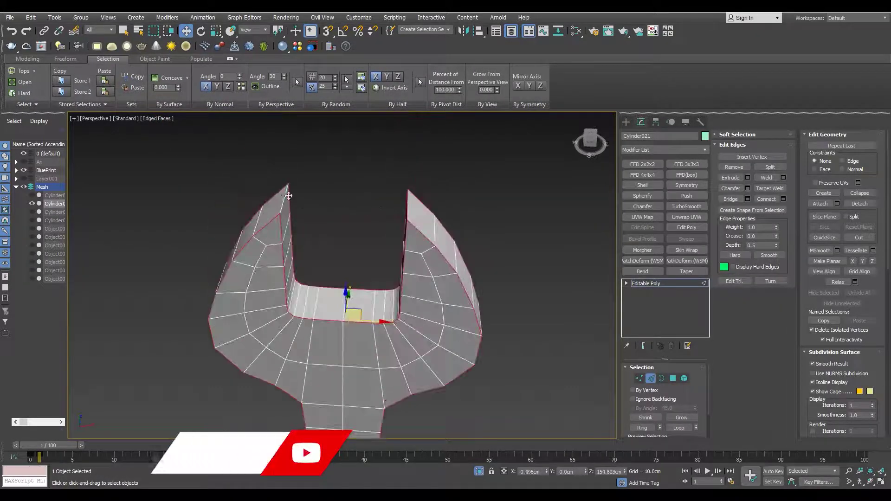
middle_click_drag(289, 196, 325, 232, "alt")
scroll(325, 232, "up", 3)
left_click_drag(349, 294, 356, 315)
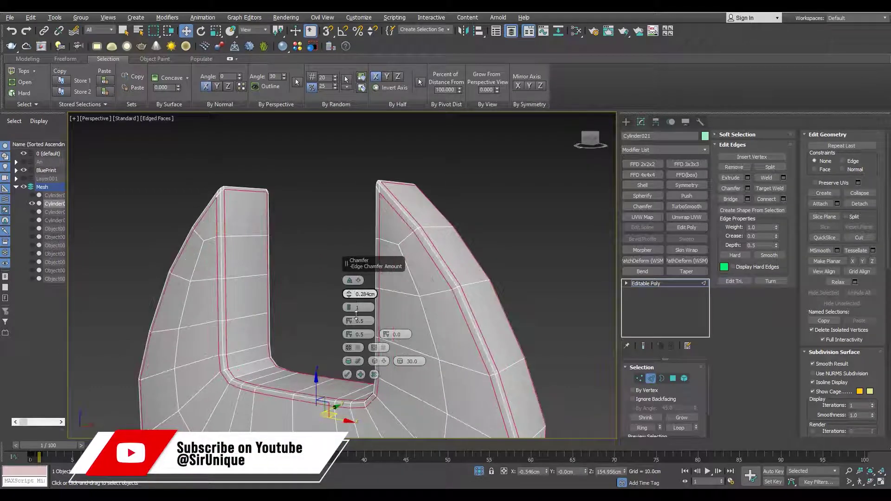
Preview the jaw head with TurboSmooth at 2 iterations, then unhide all wrench parts
left_click(686, 207)
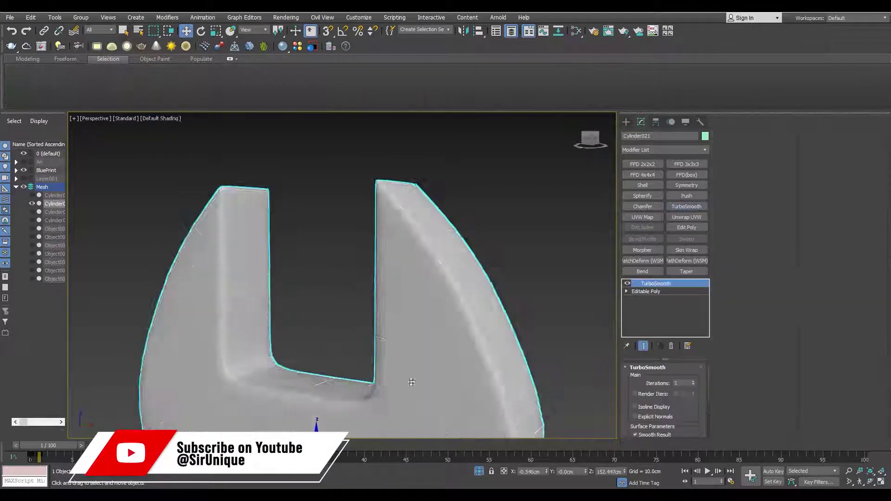
scroll(372, 260, "down", 5)
left_click(694, 382)
middle_click_drag(353, 316, 471, 324, "alt")
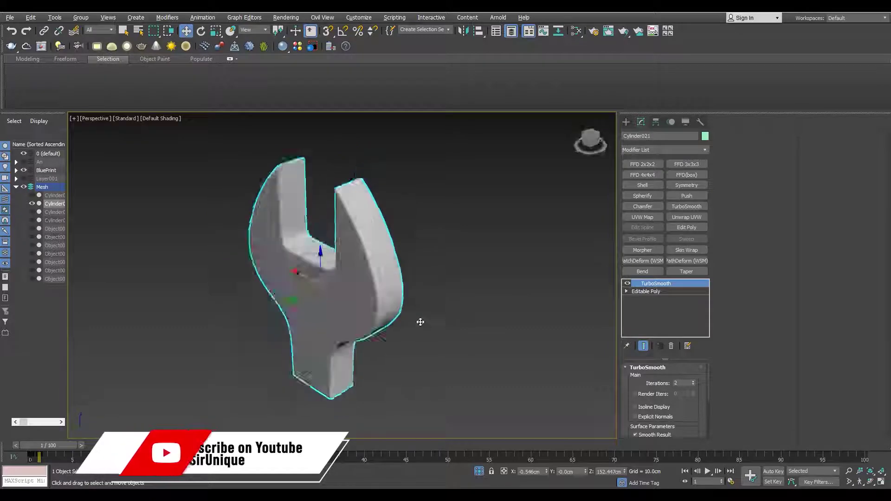
scroll(325, 279, "up", 3)
key("alt+q")
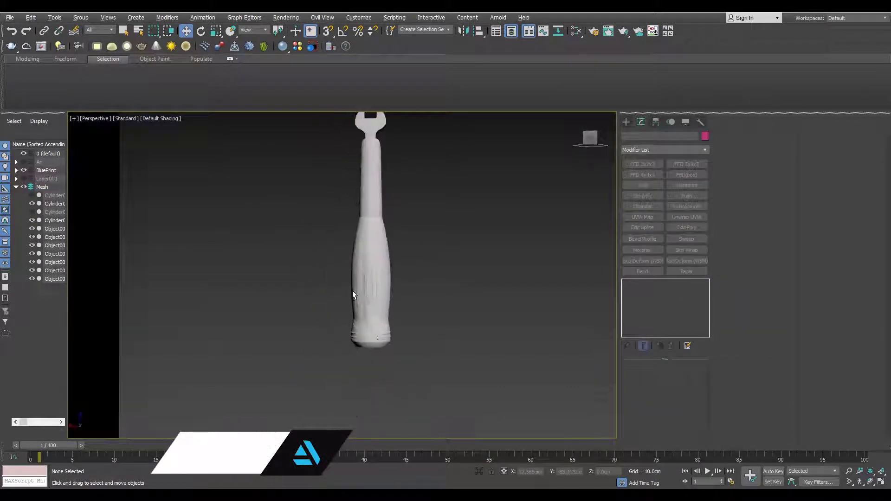
Apply one shared TurboSmooth with Iterations 1 to all nine handle pieces
scroll(305, 297, "up", 3)
left_click(686, 206)
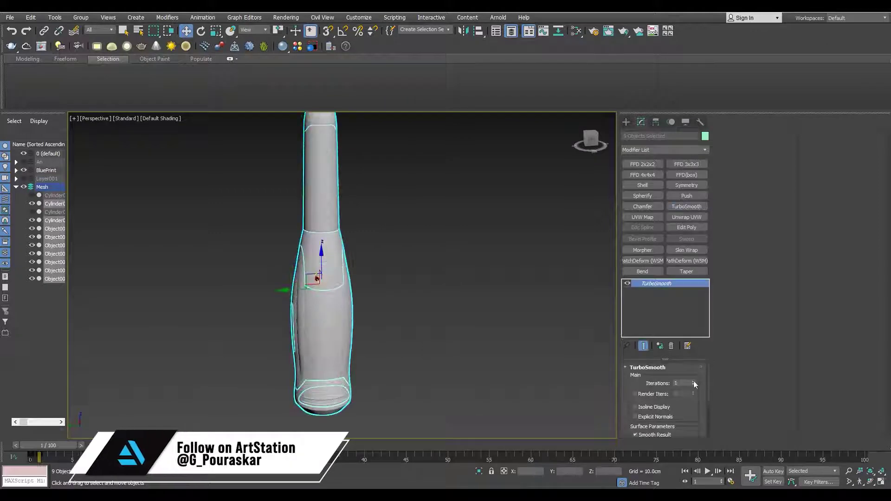
scroll(351, 316, "up", 5)
scroll(408, 376, "up", 5)
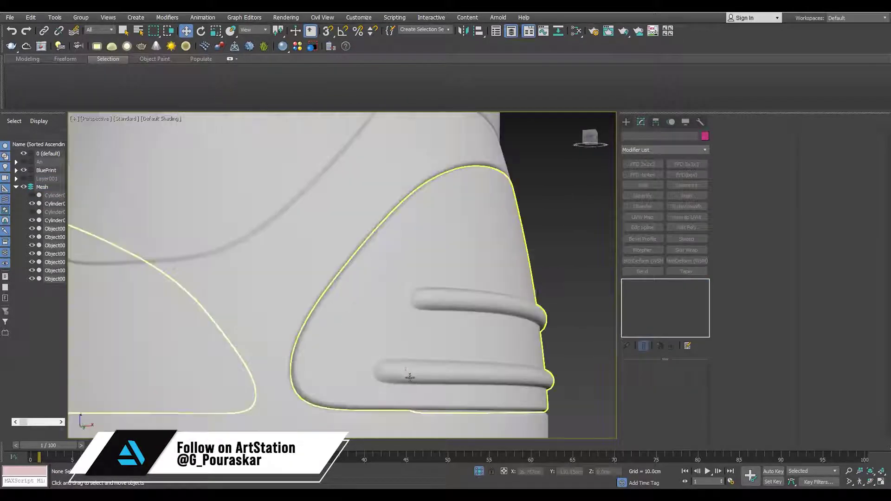